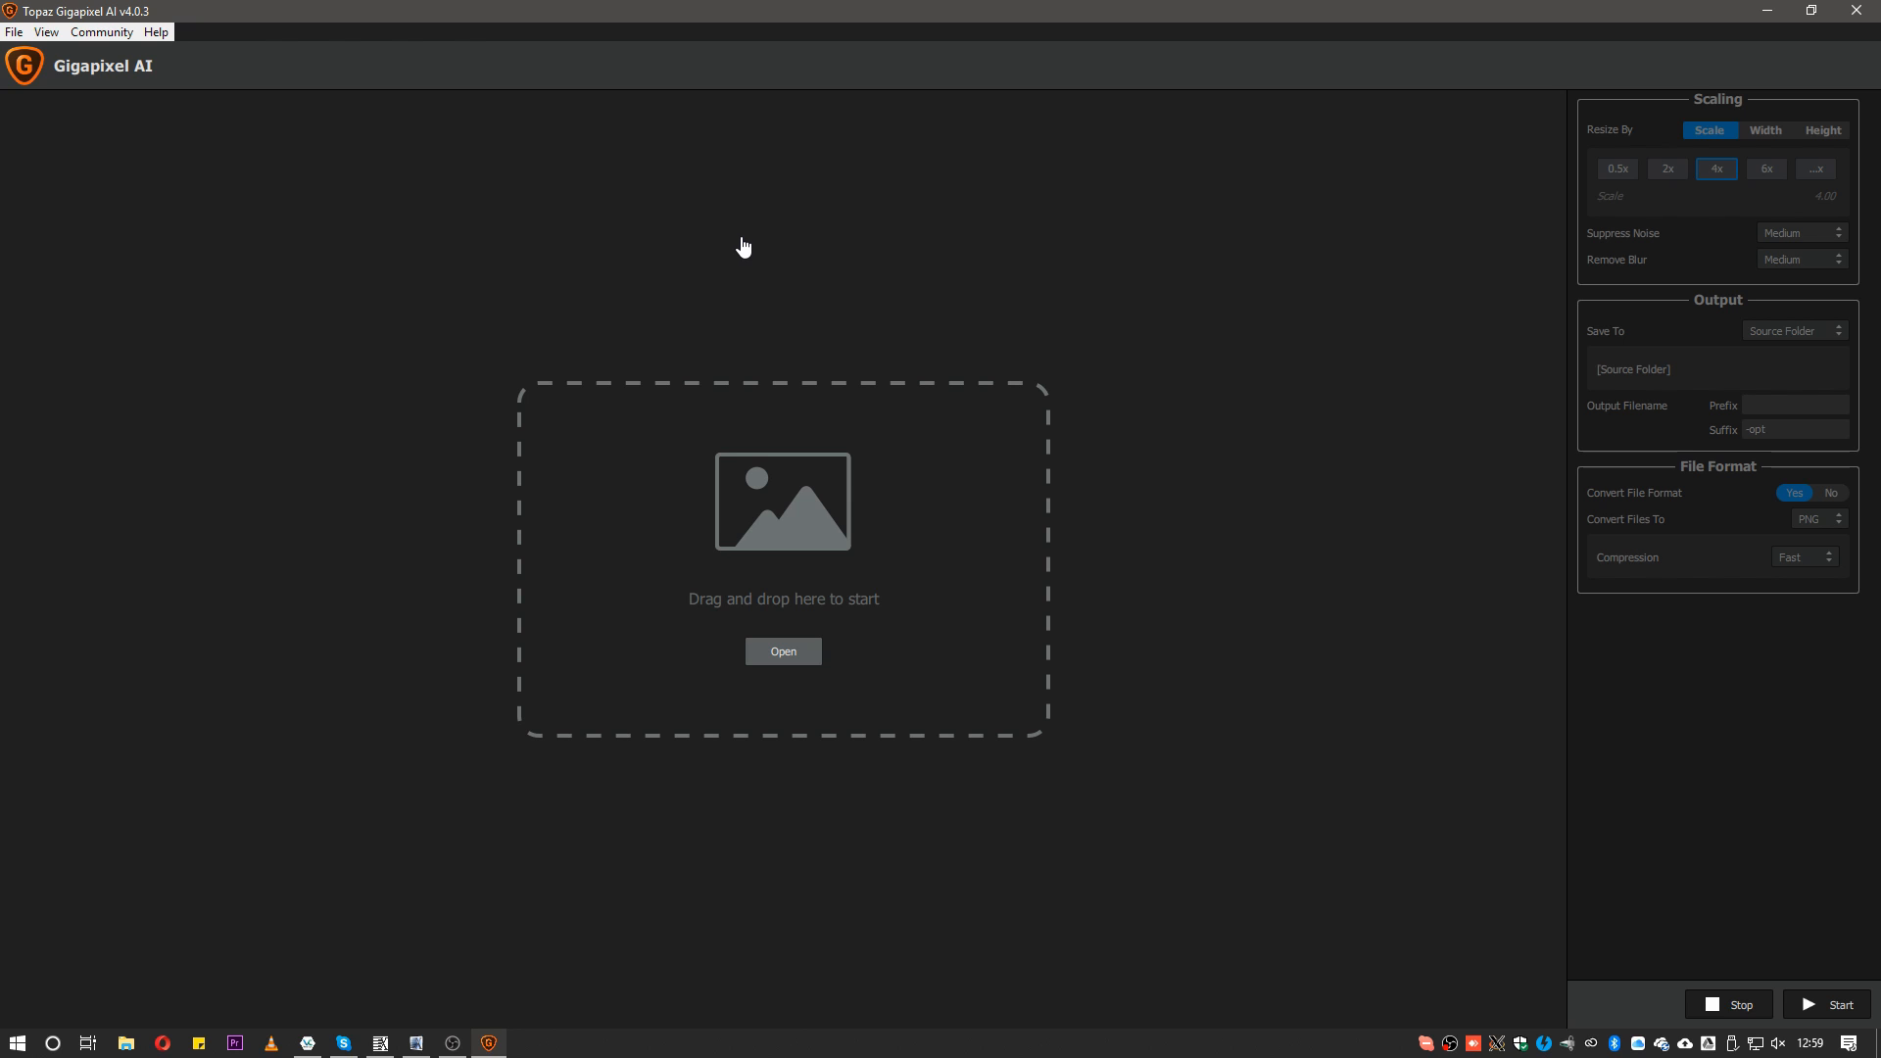
# Launch Photoshop
pyautogui.press('super')
pyautogui.write('phot')
pyautogui.press('Return')
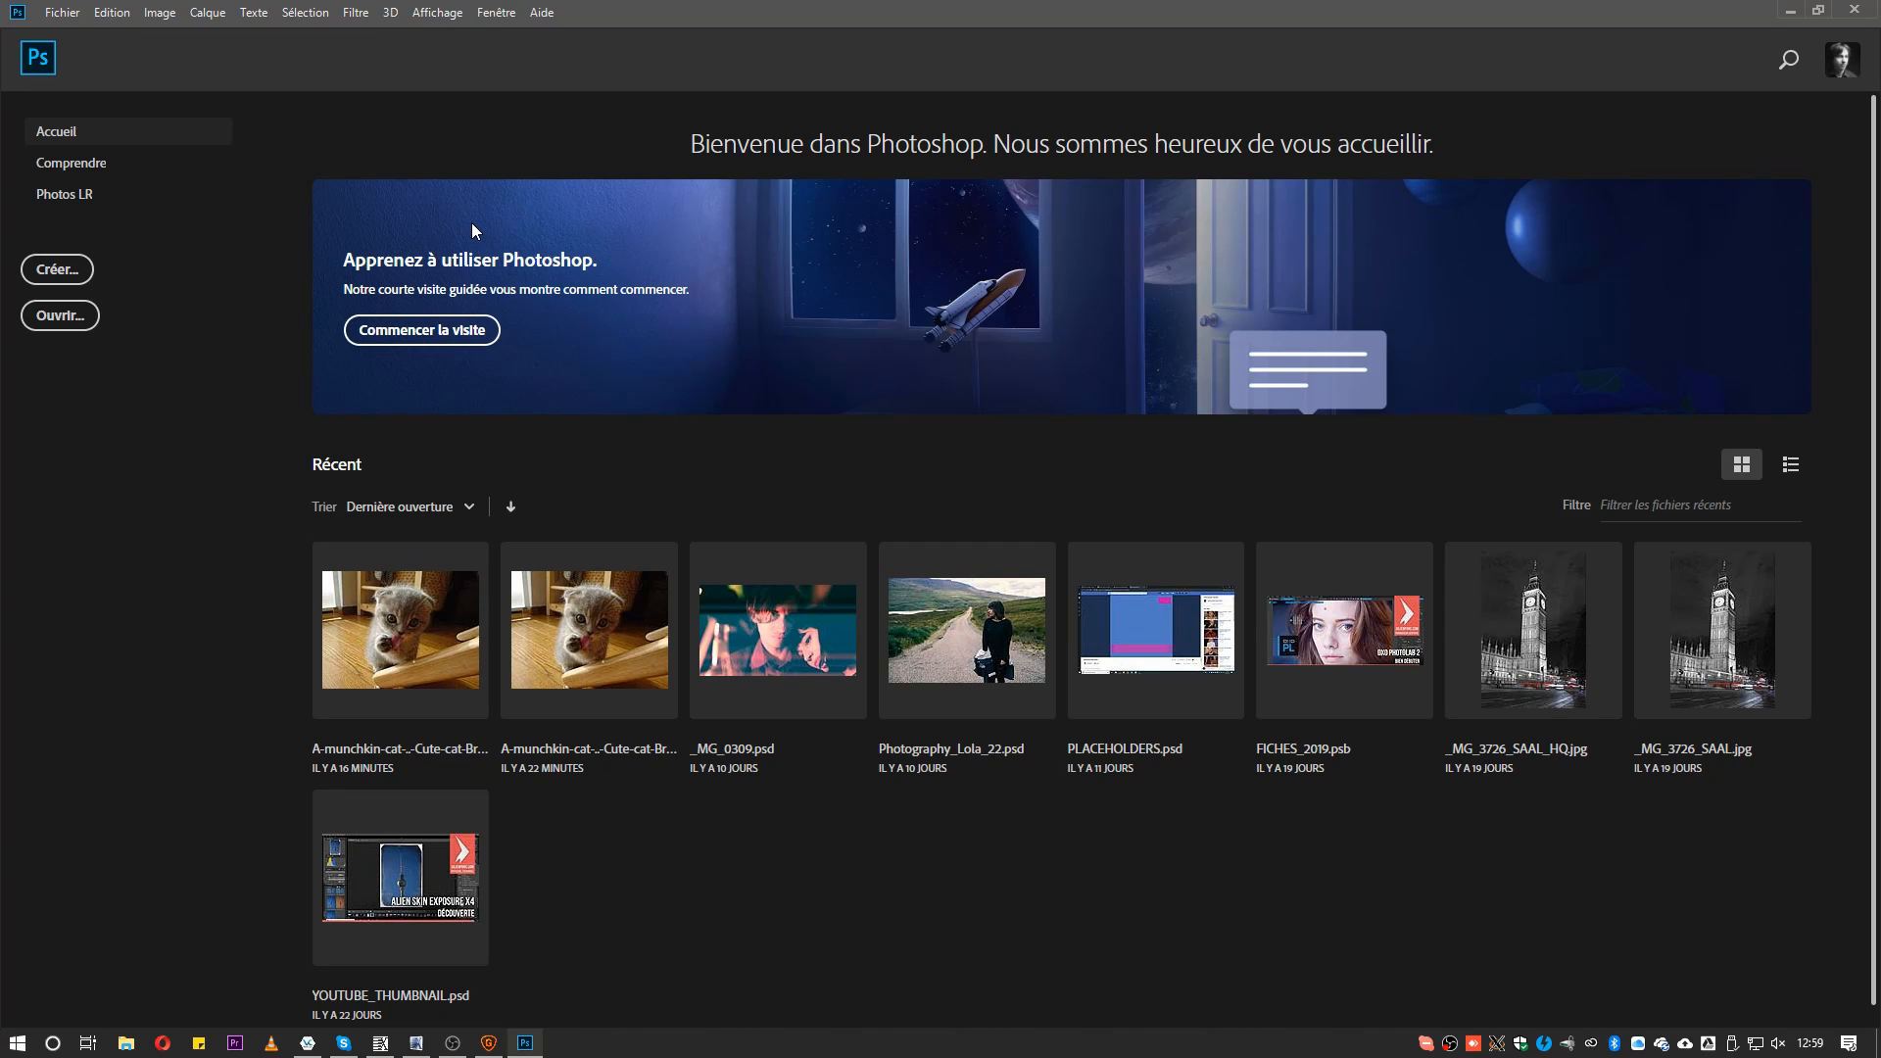
# Open the kitten photo A-munchkin-cat-..-Cute-cat-Breed.jpg in Photoshop
pyautogui.click(422, 666)
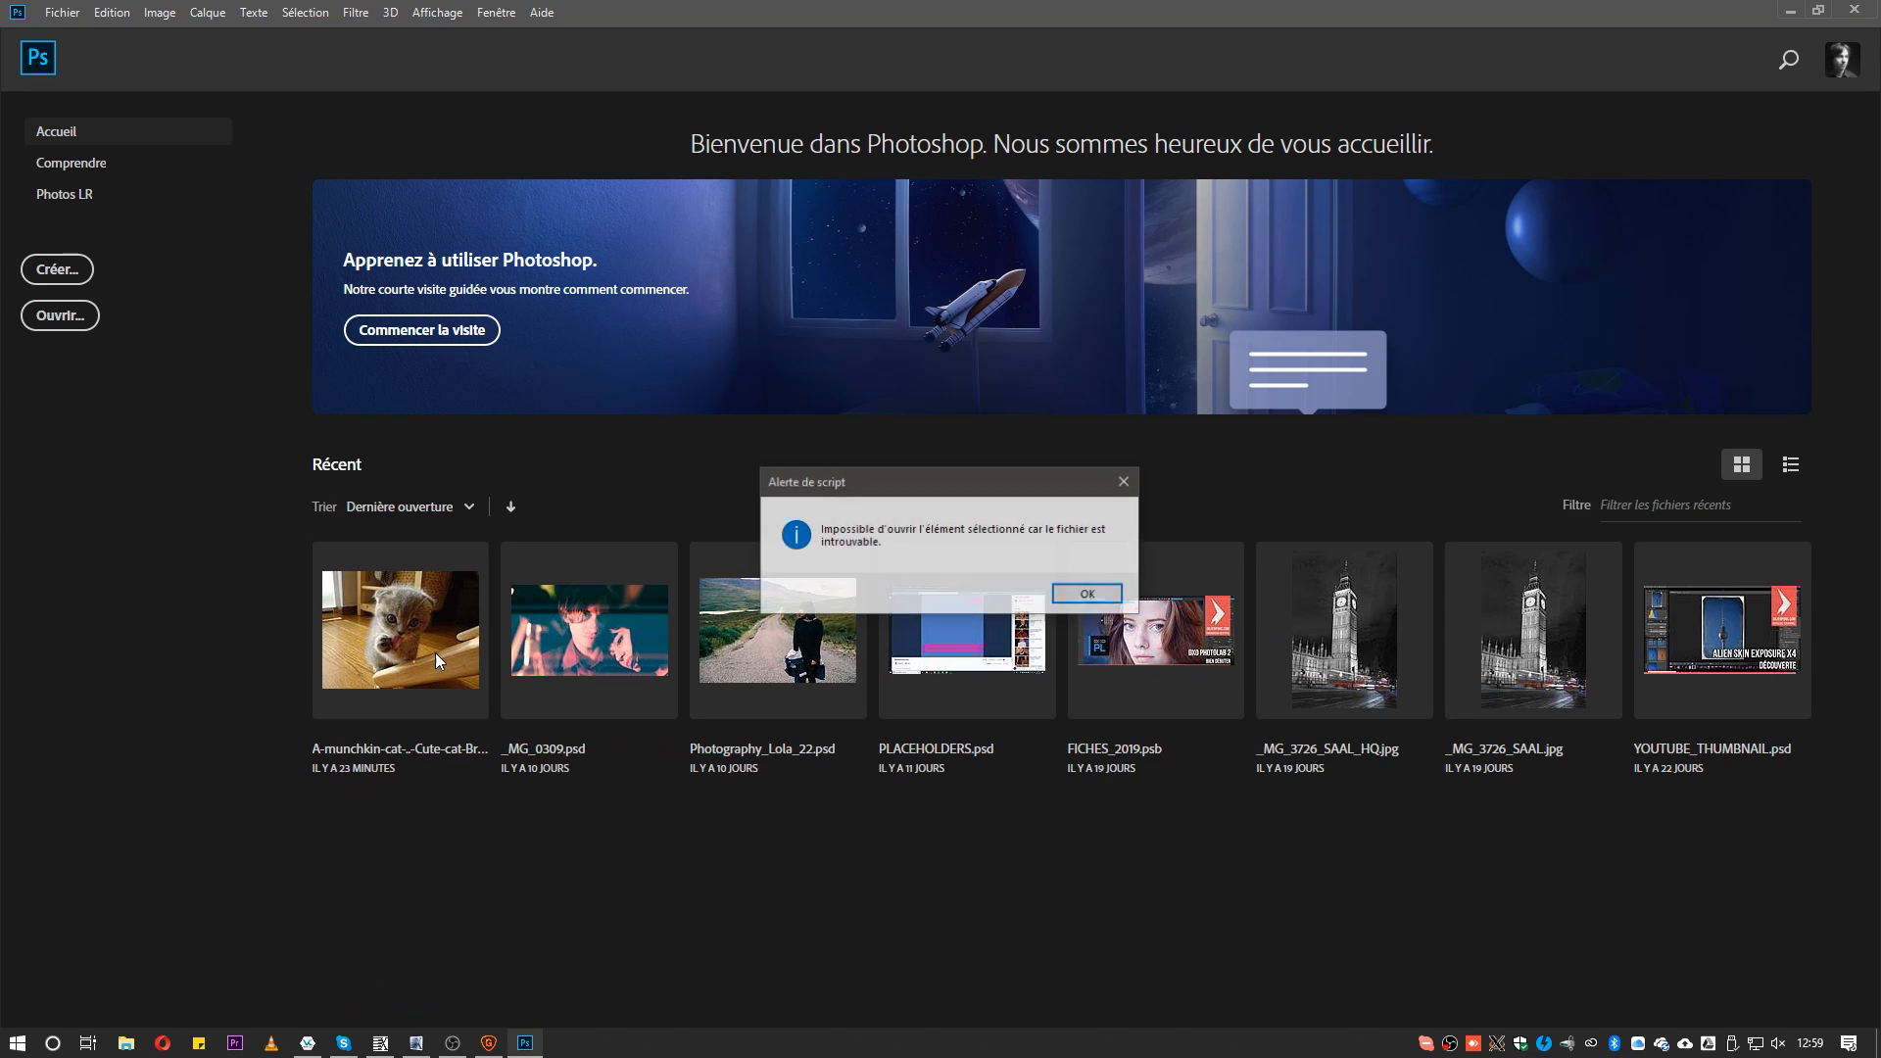
pyautogui.click(1075, 600)
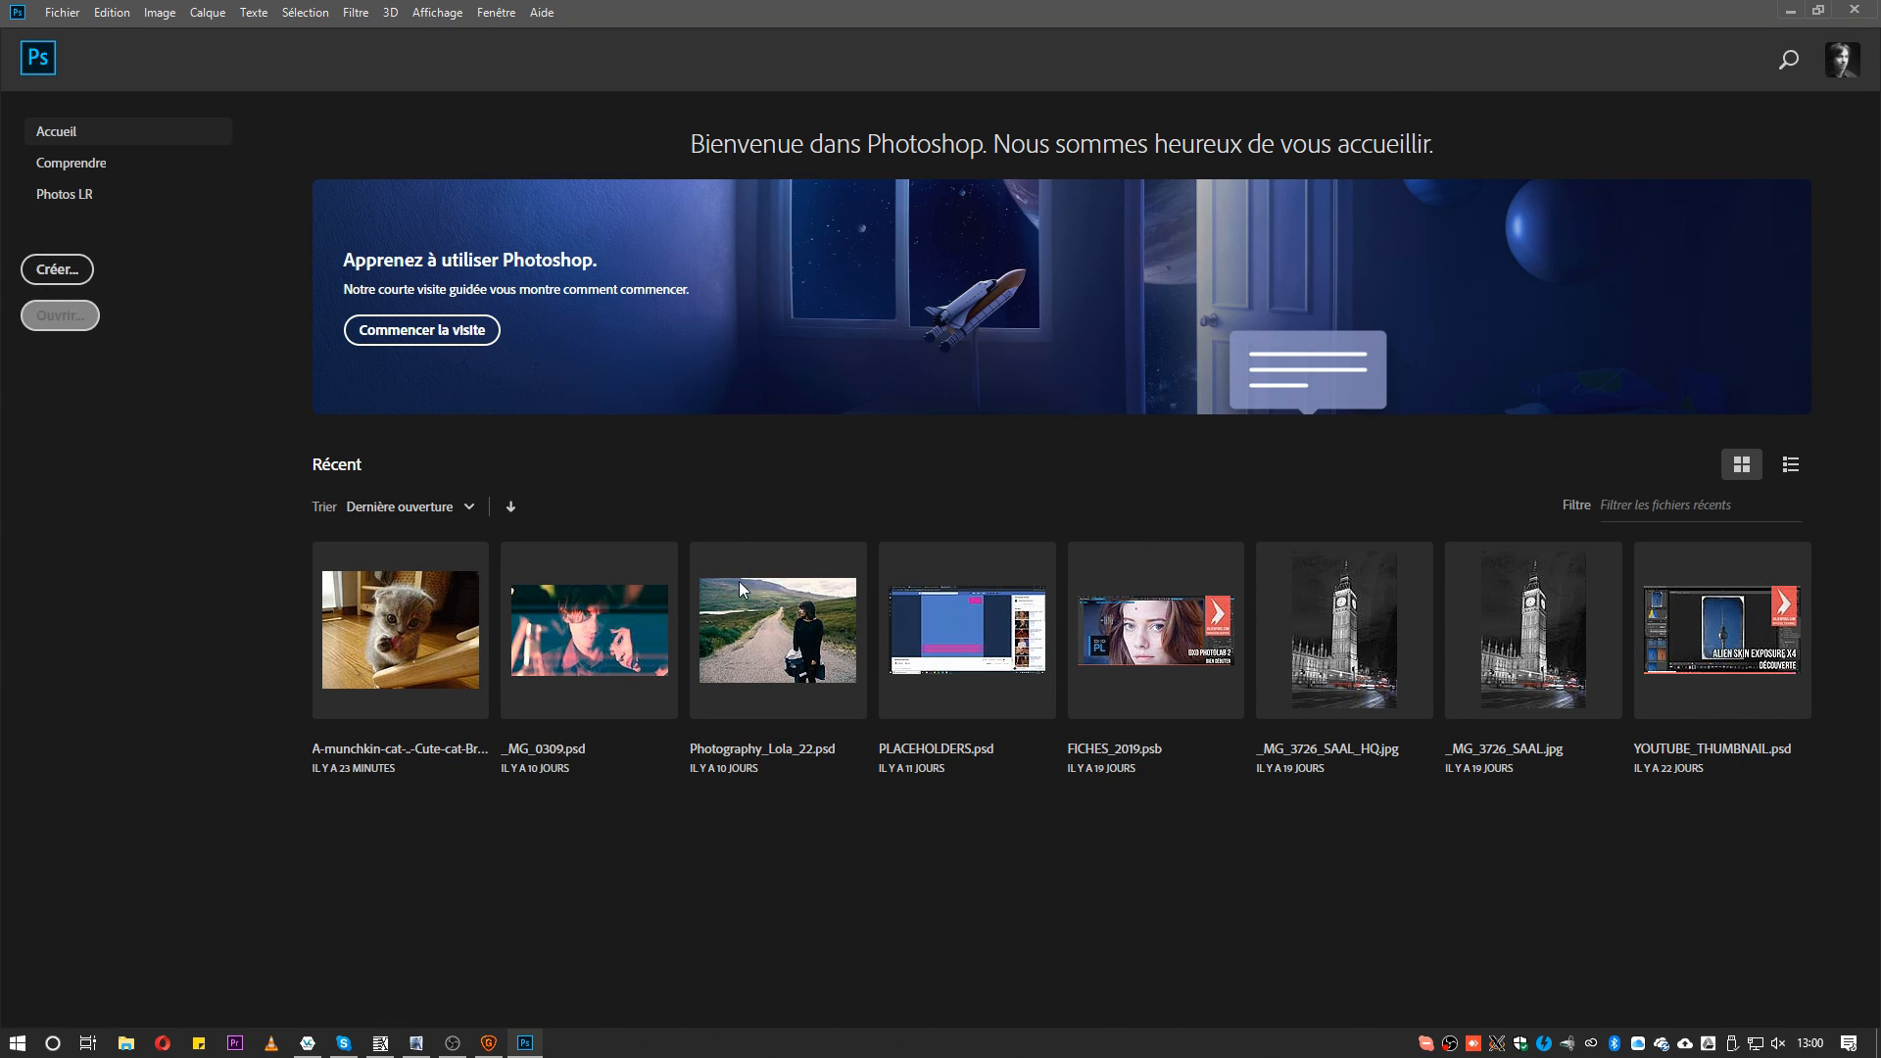
pyautogui.click(60, 315)
pyautogui.doubleClick(485, 201)
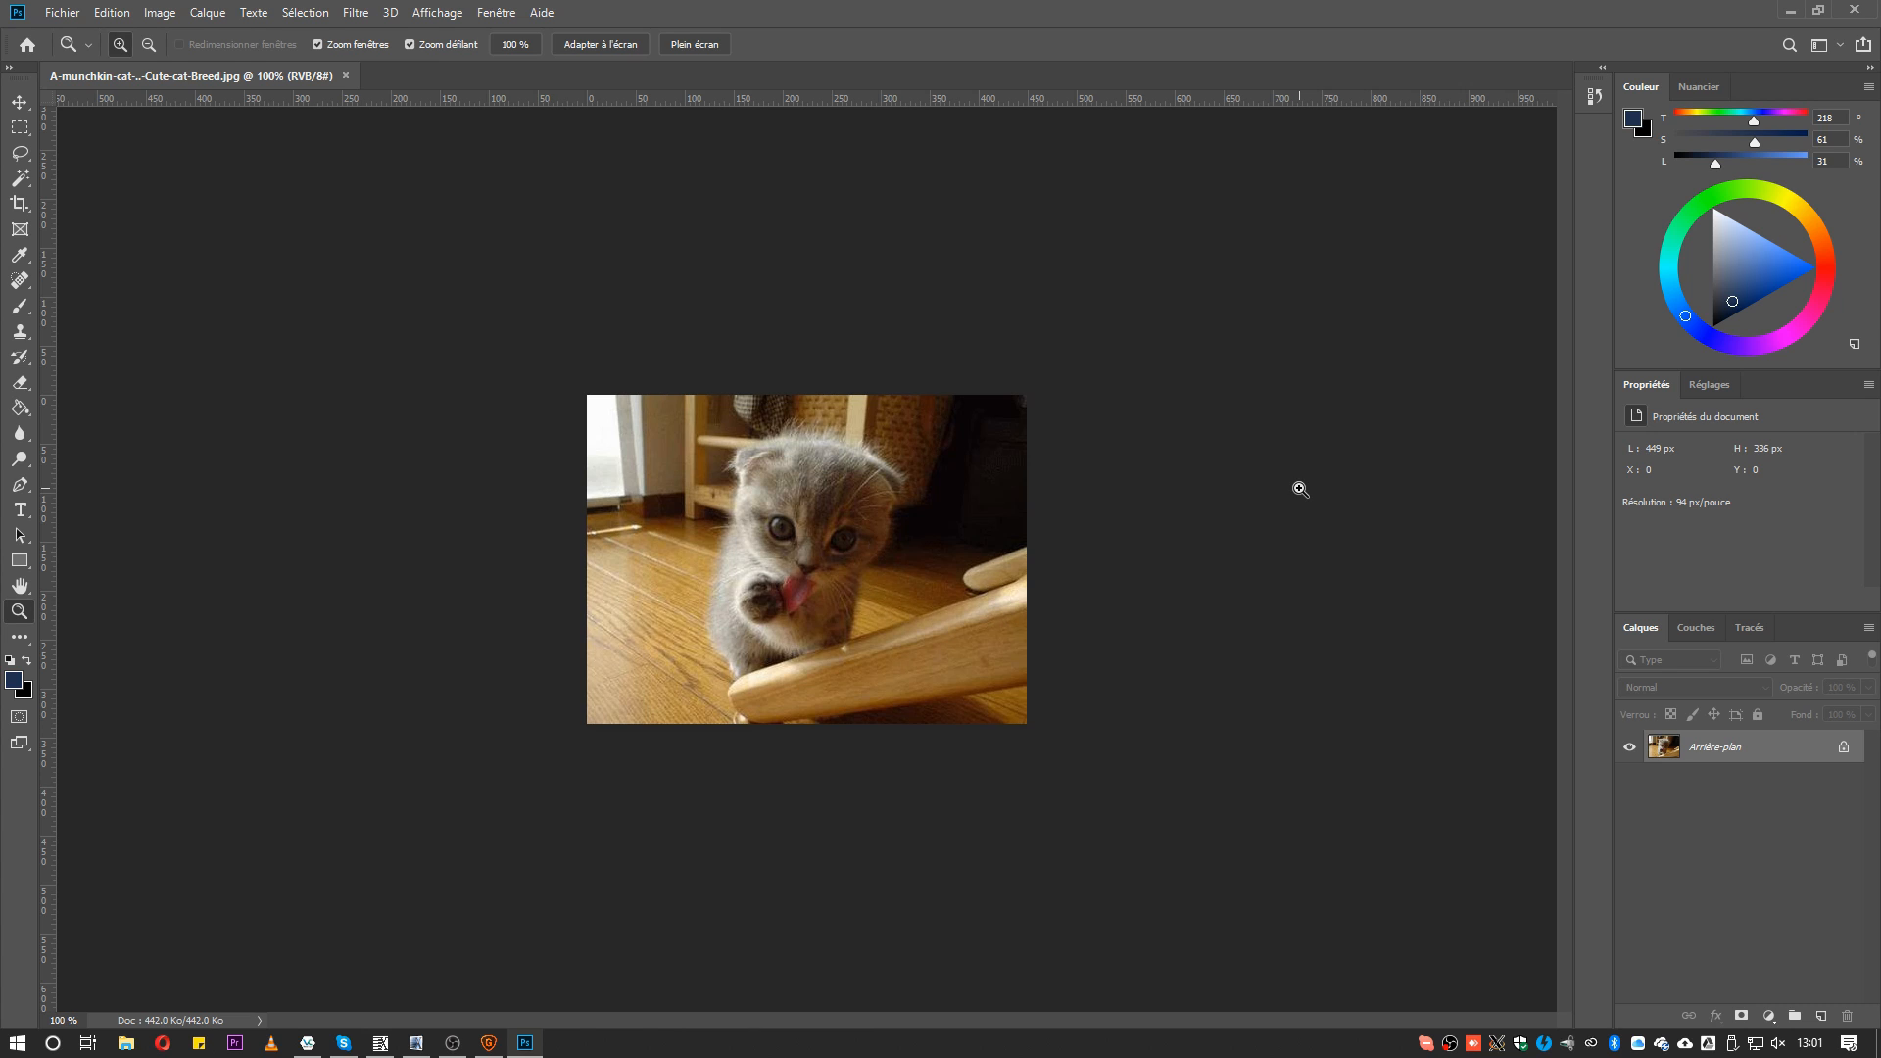
# Set the kitten photo's image size to 400% in width and height, with proportions linked
pyautogui.click(160, 11)
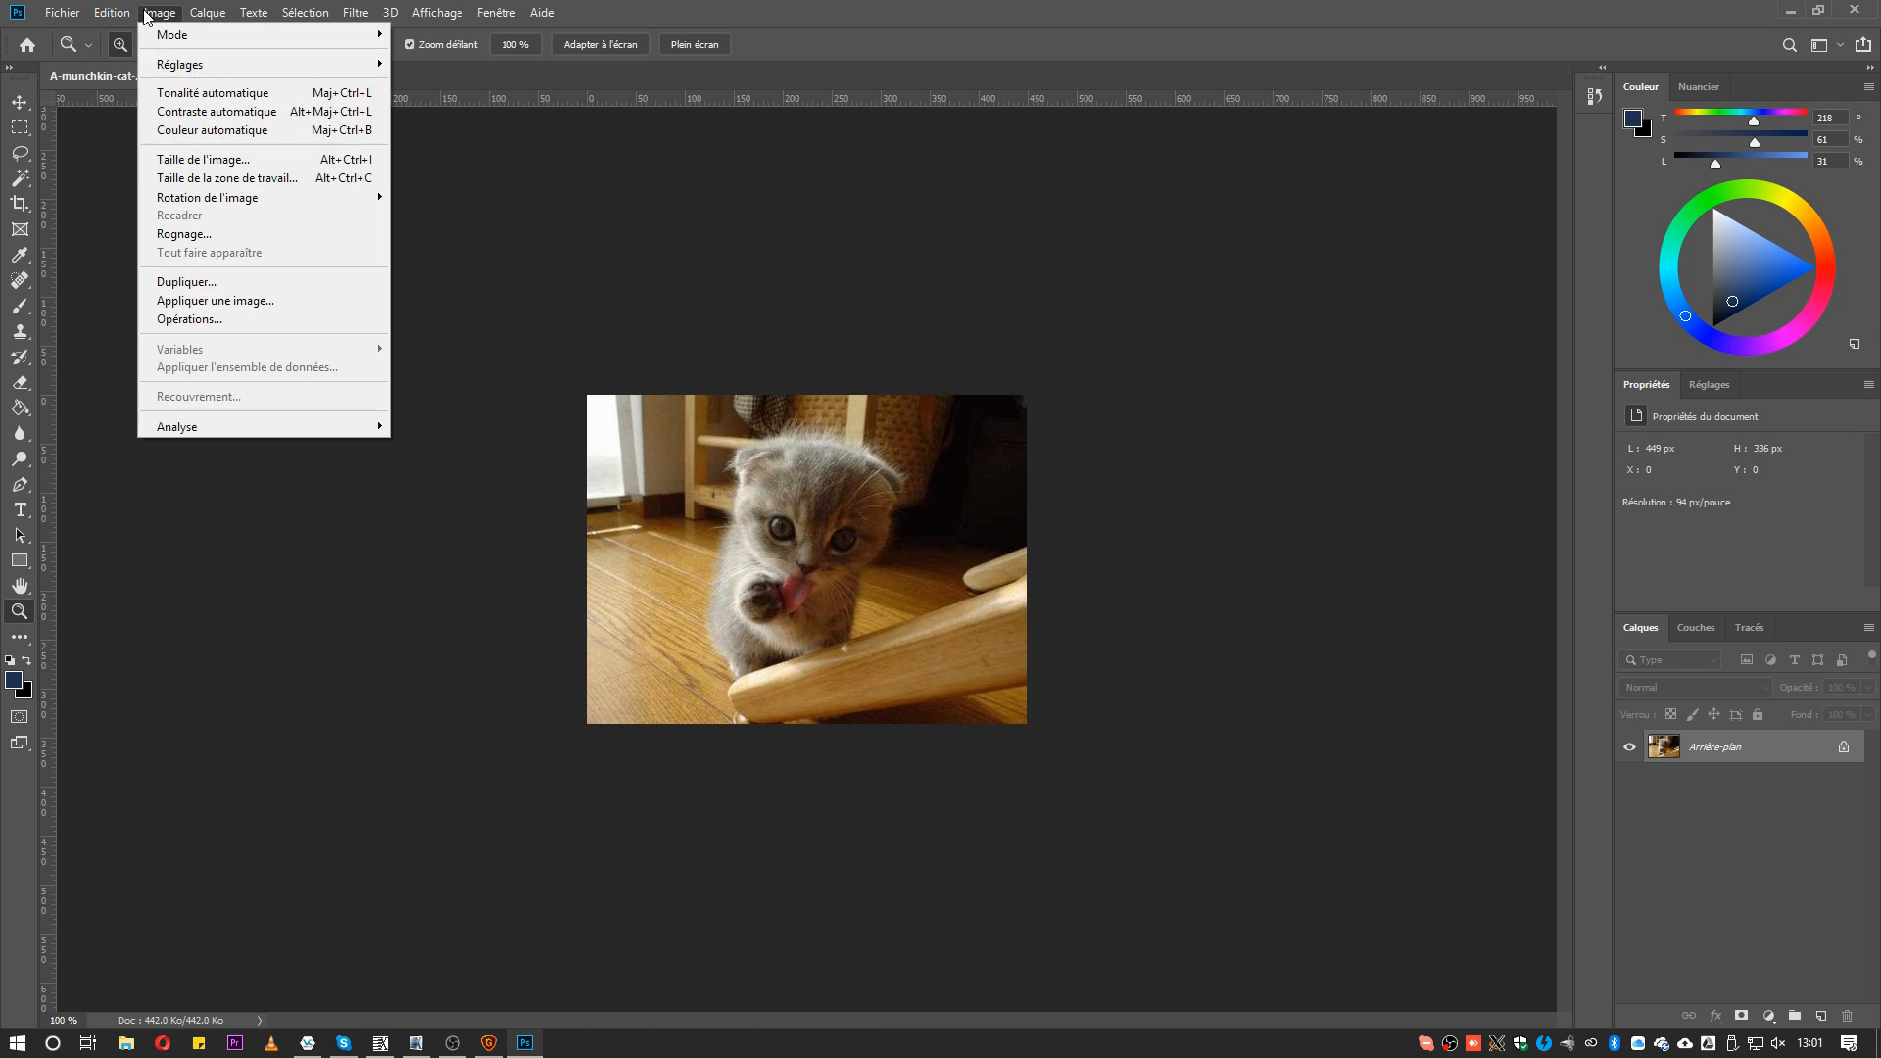
pyautogui.click(149, 161)
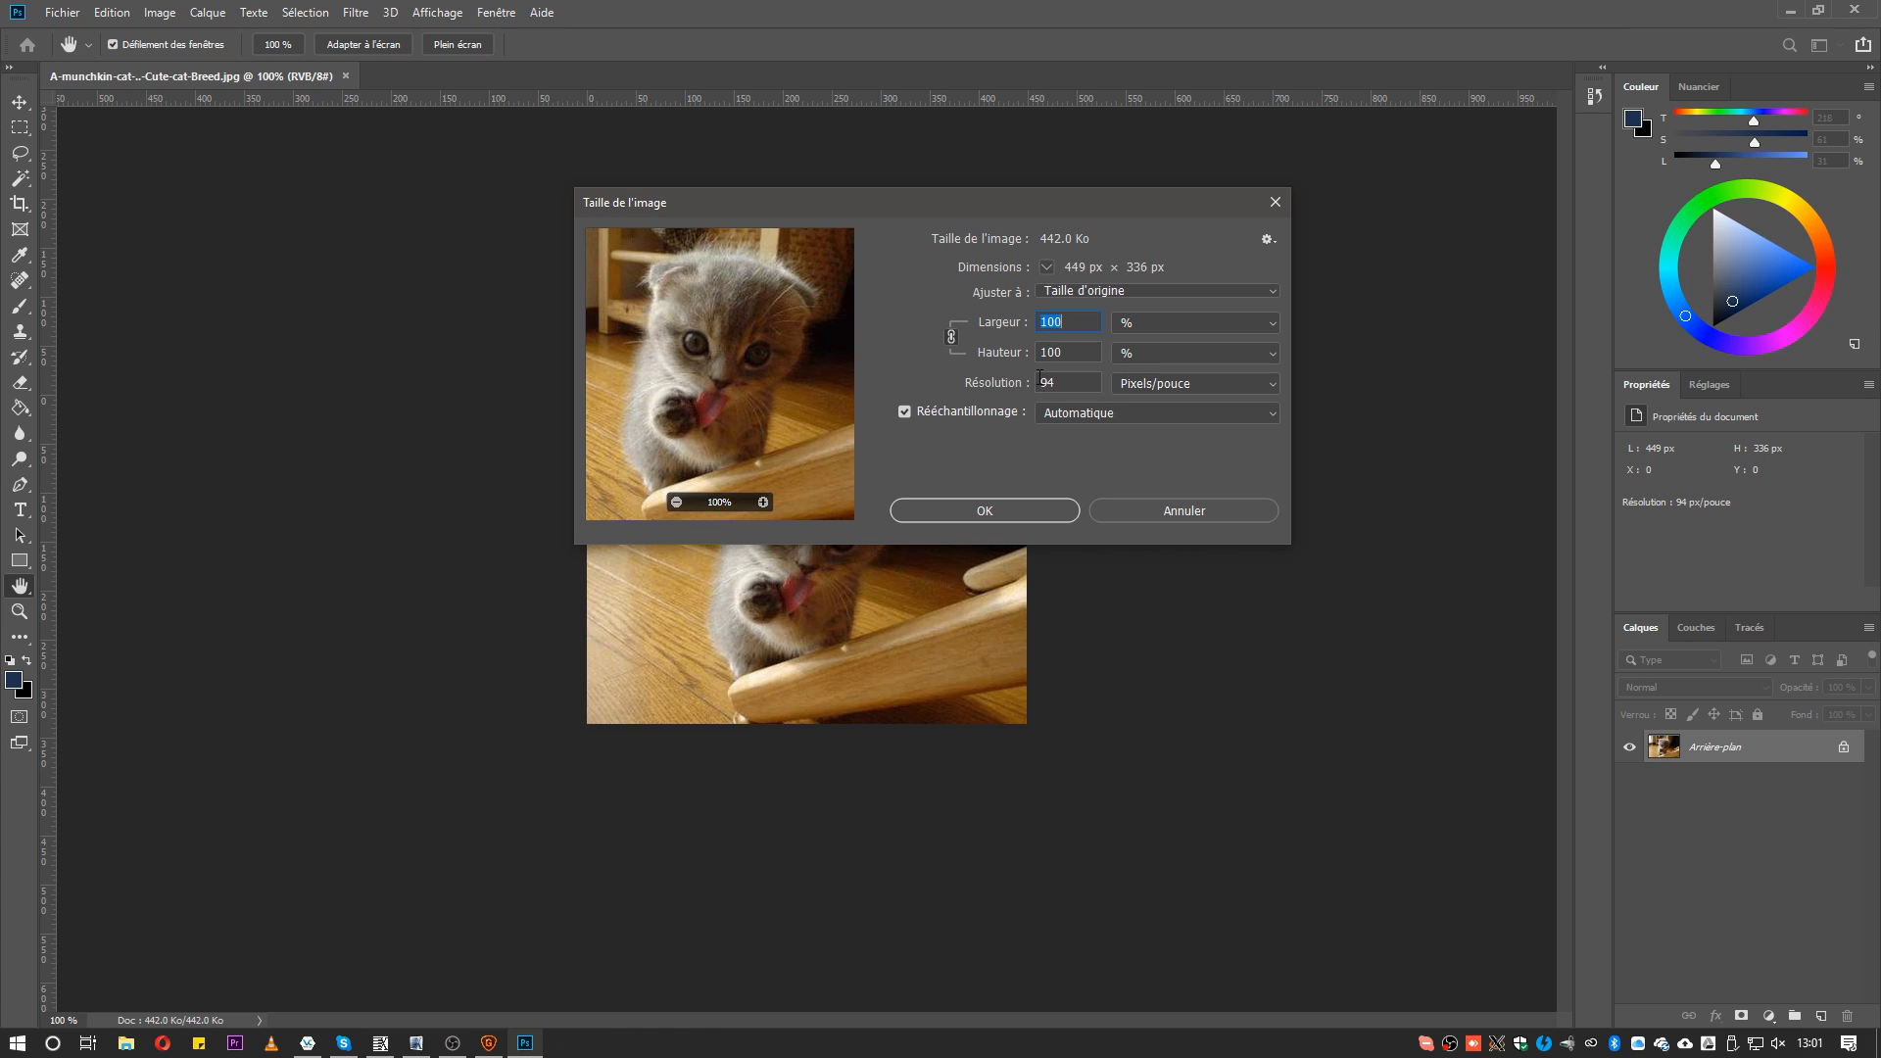
pyautogui.write('400')
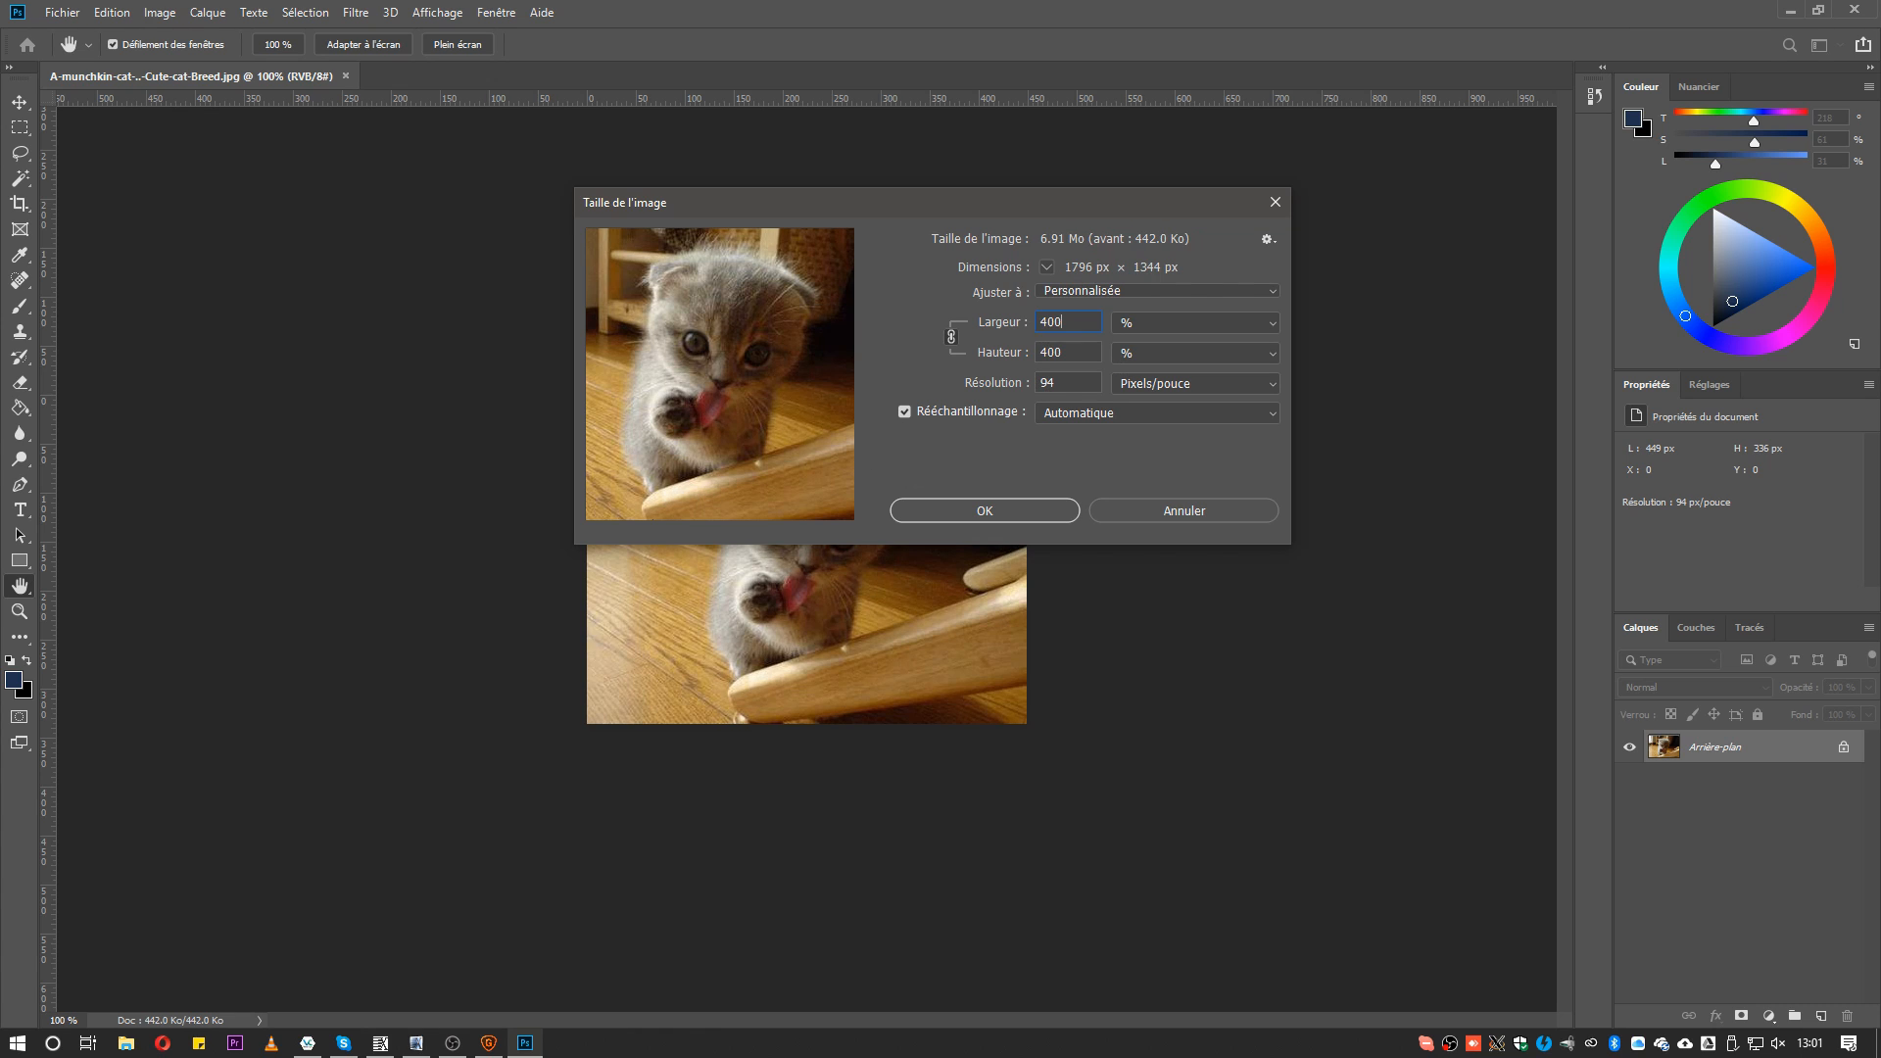
pyautogui.press('Tab')
# Set the resampling method to Conserver les détails 2.0 and apply the image resize
pyautogui.moveTo(724, 329); pyautogui.dragTo(826, 274)
pyautogui.moveTo(709, 427); pyautogui.dragTo(663, 424)
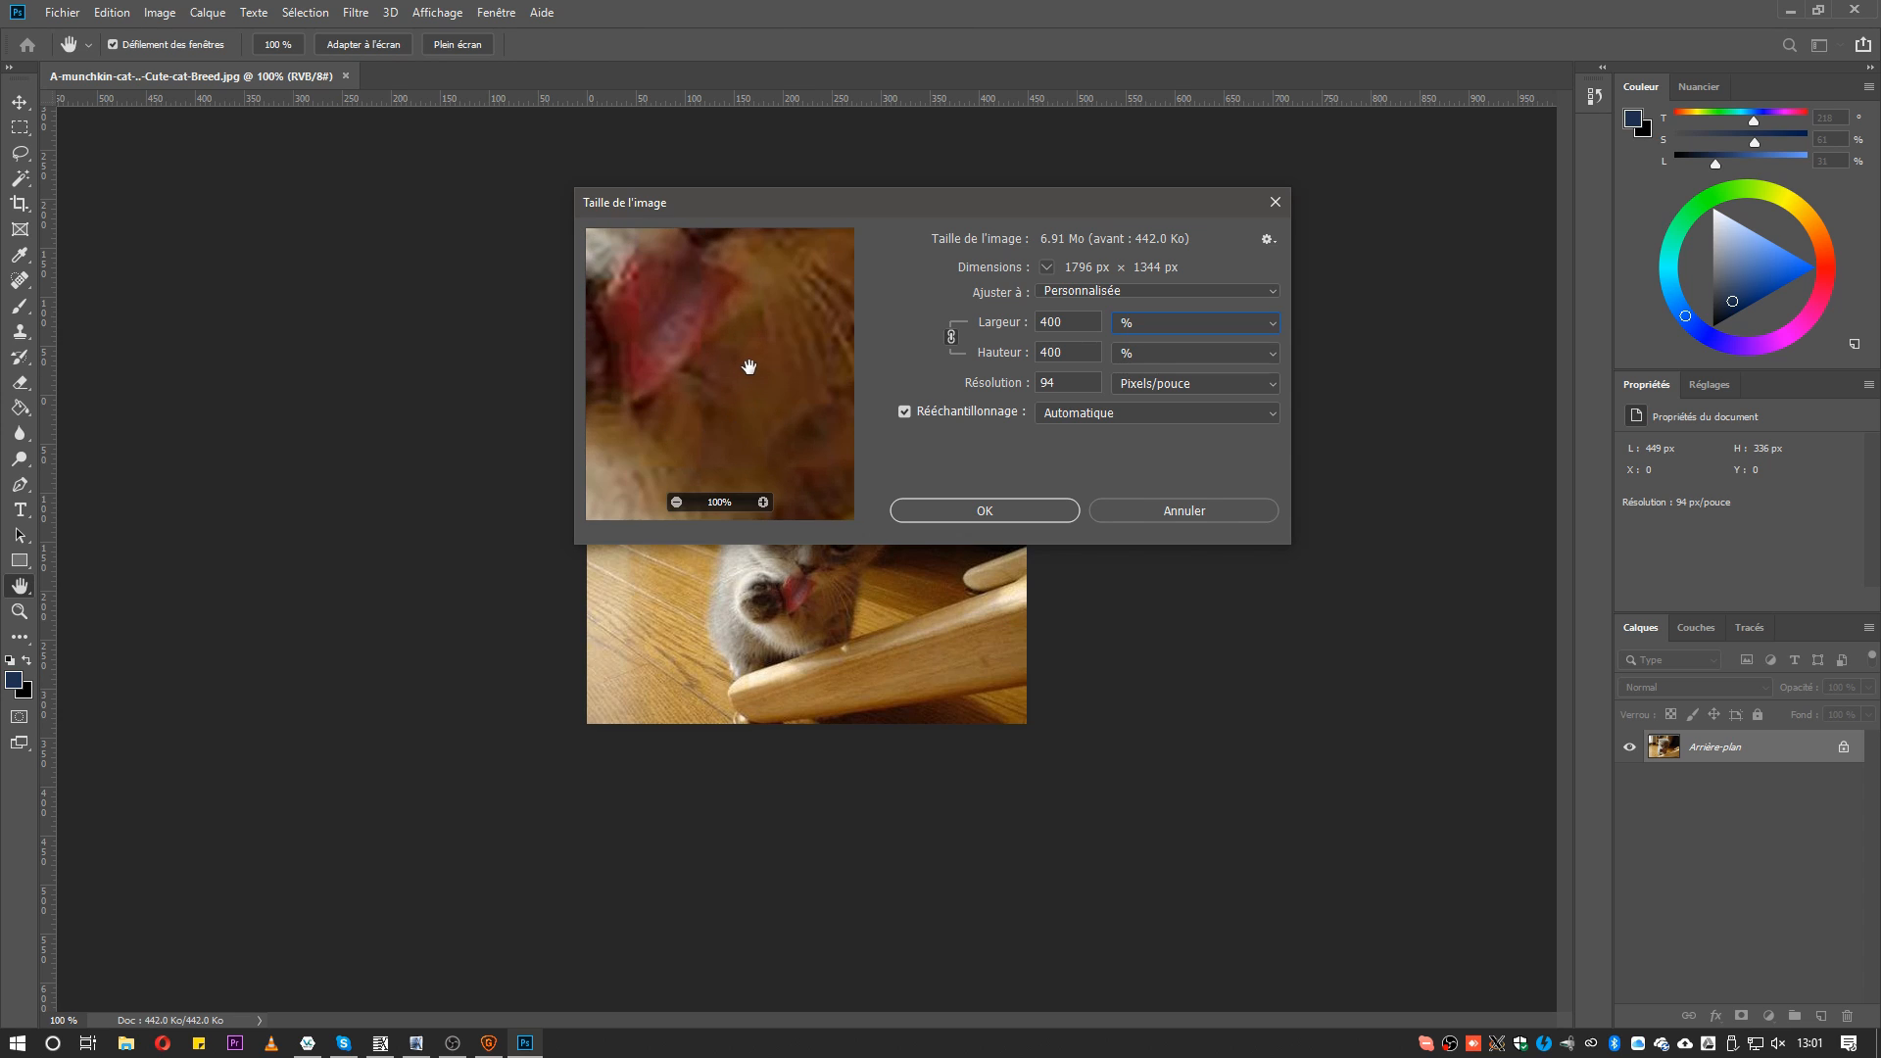
pyautogui.moveTo(747, 370); pyautogui.dragTo(681, 447)
pyautogui.moveTo(777, 407)
pyautogui.mouseDown()
pyautogui.moveTo(726, 424)
pyautogui.moveTo(785, 373)
pyautogui.mouseUp()
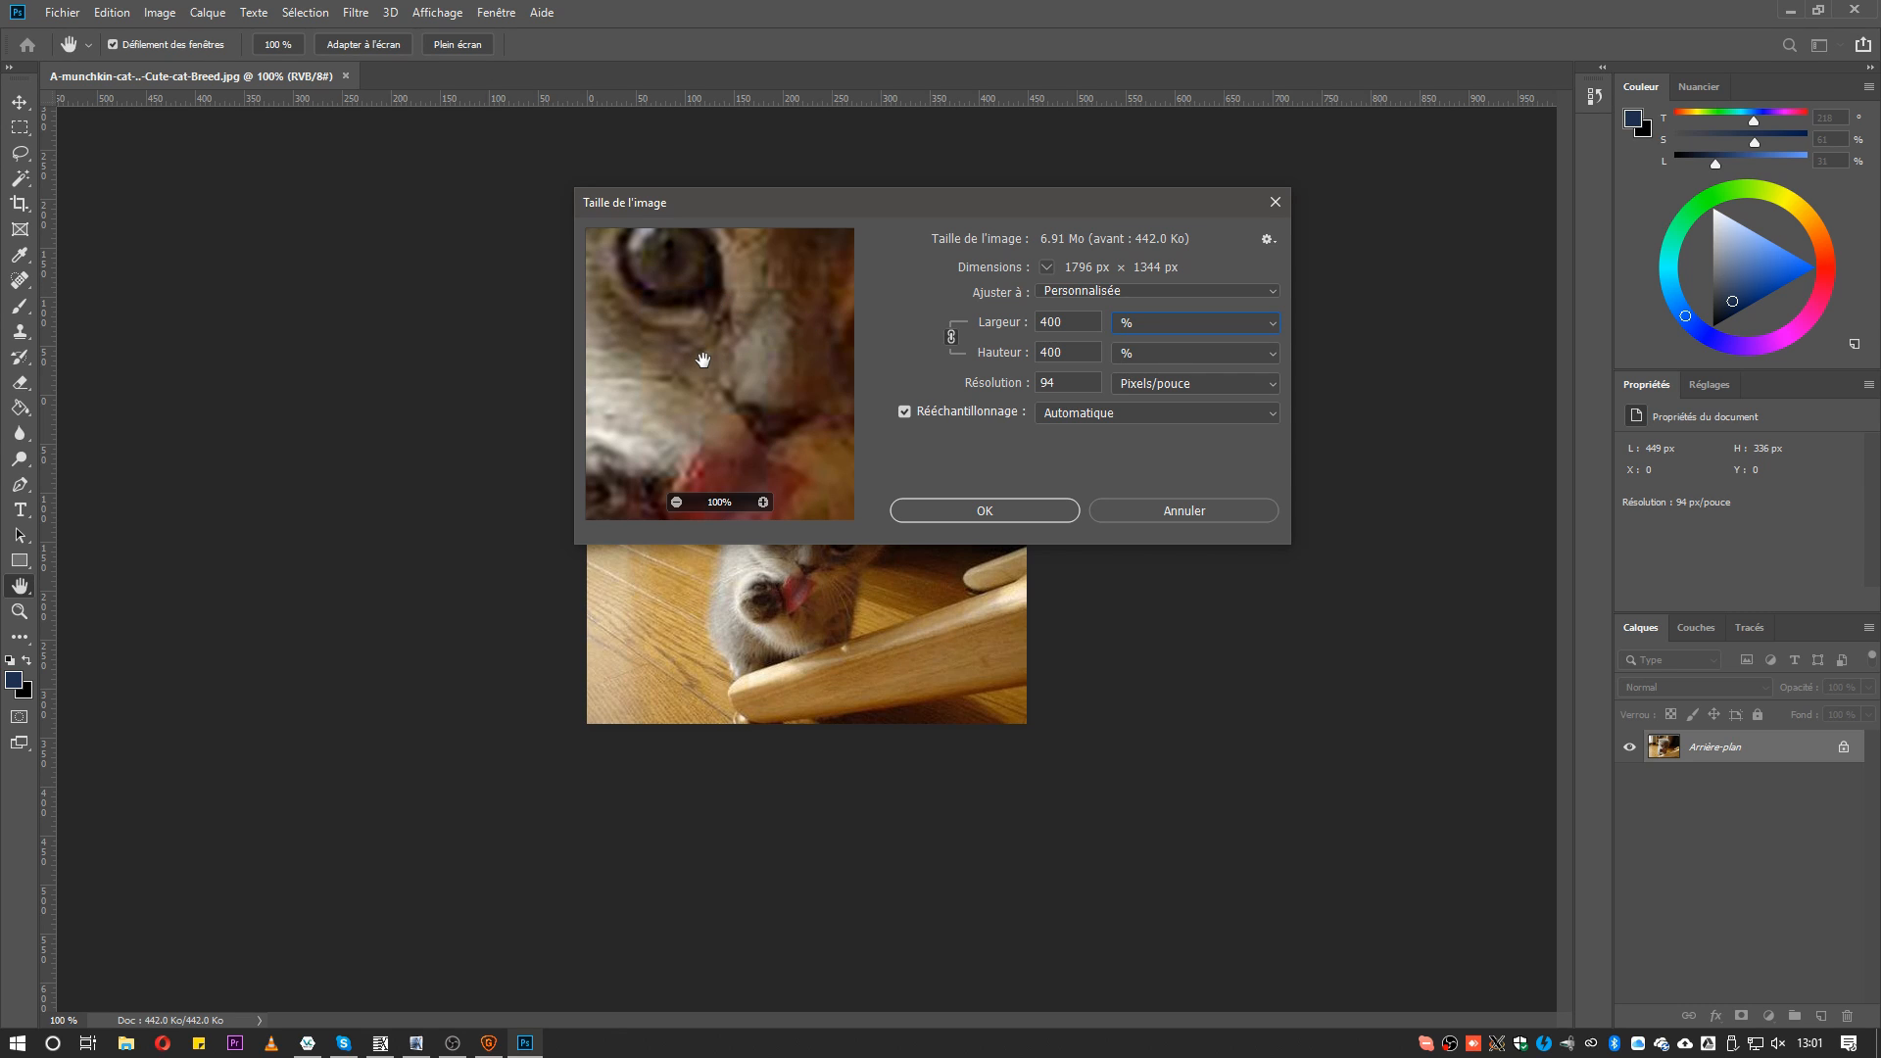
pyautogui.moveTo(710, 359); pyautogui.dragTo(790, 397)
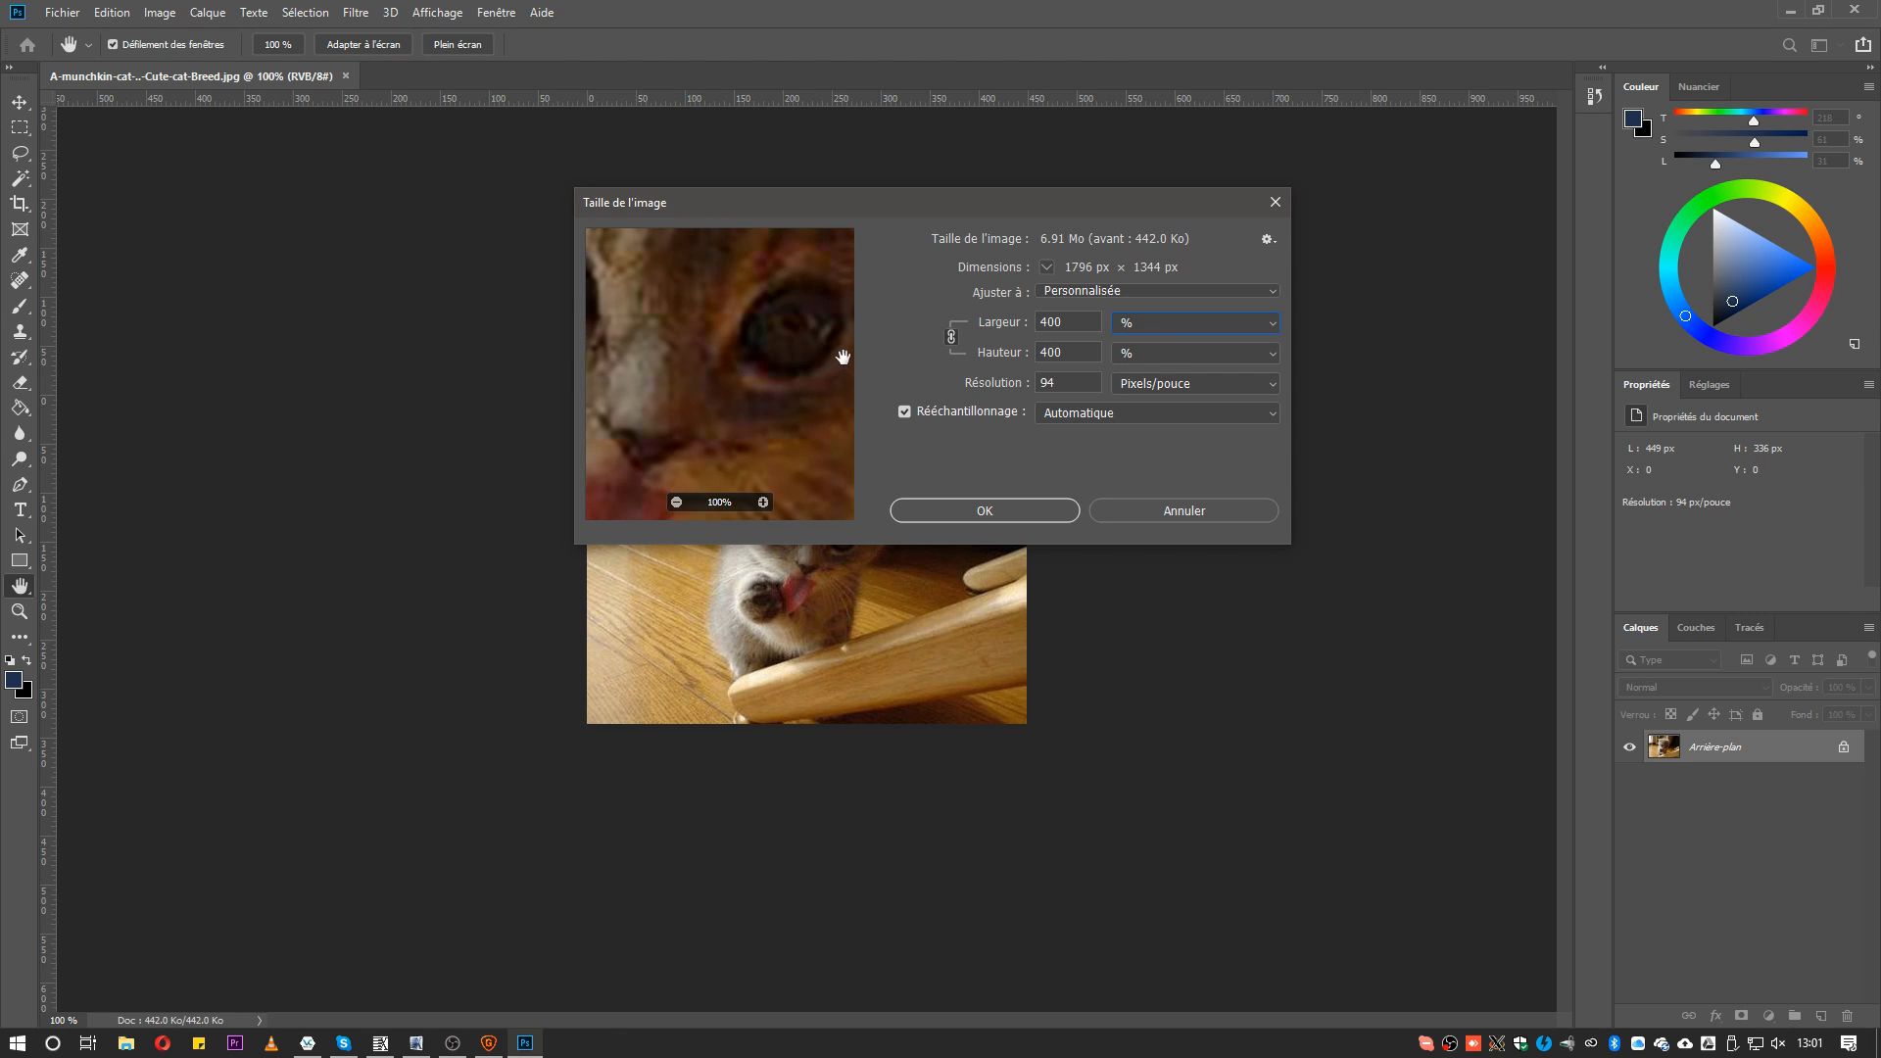
pyautogui.click(1095, 416)
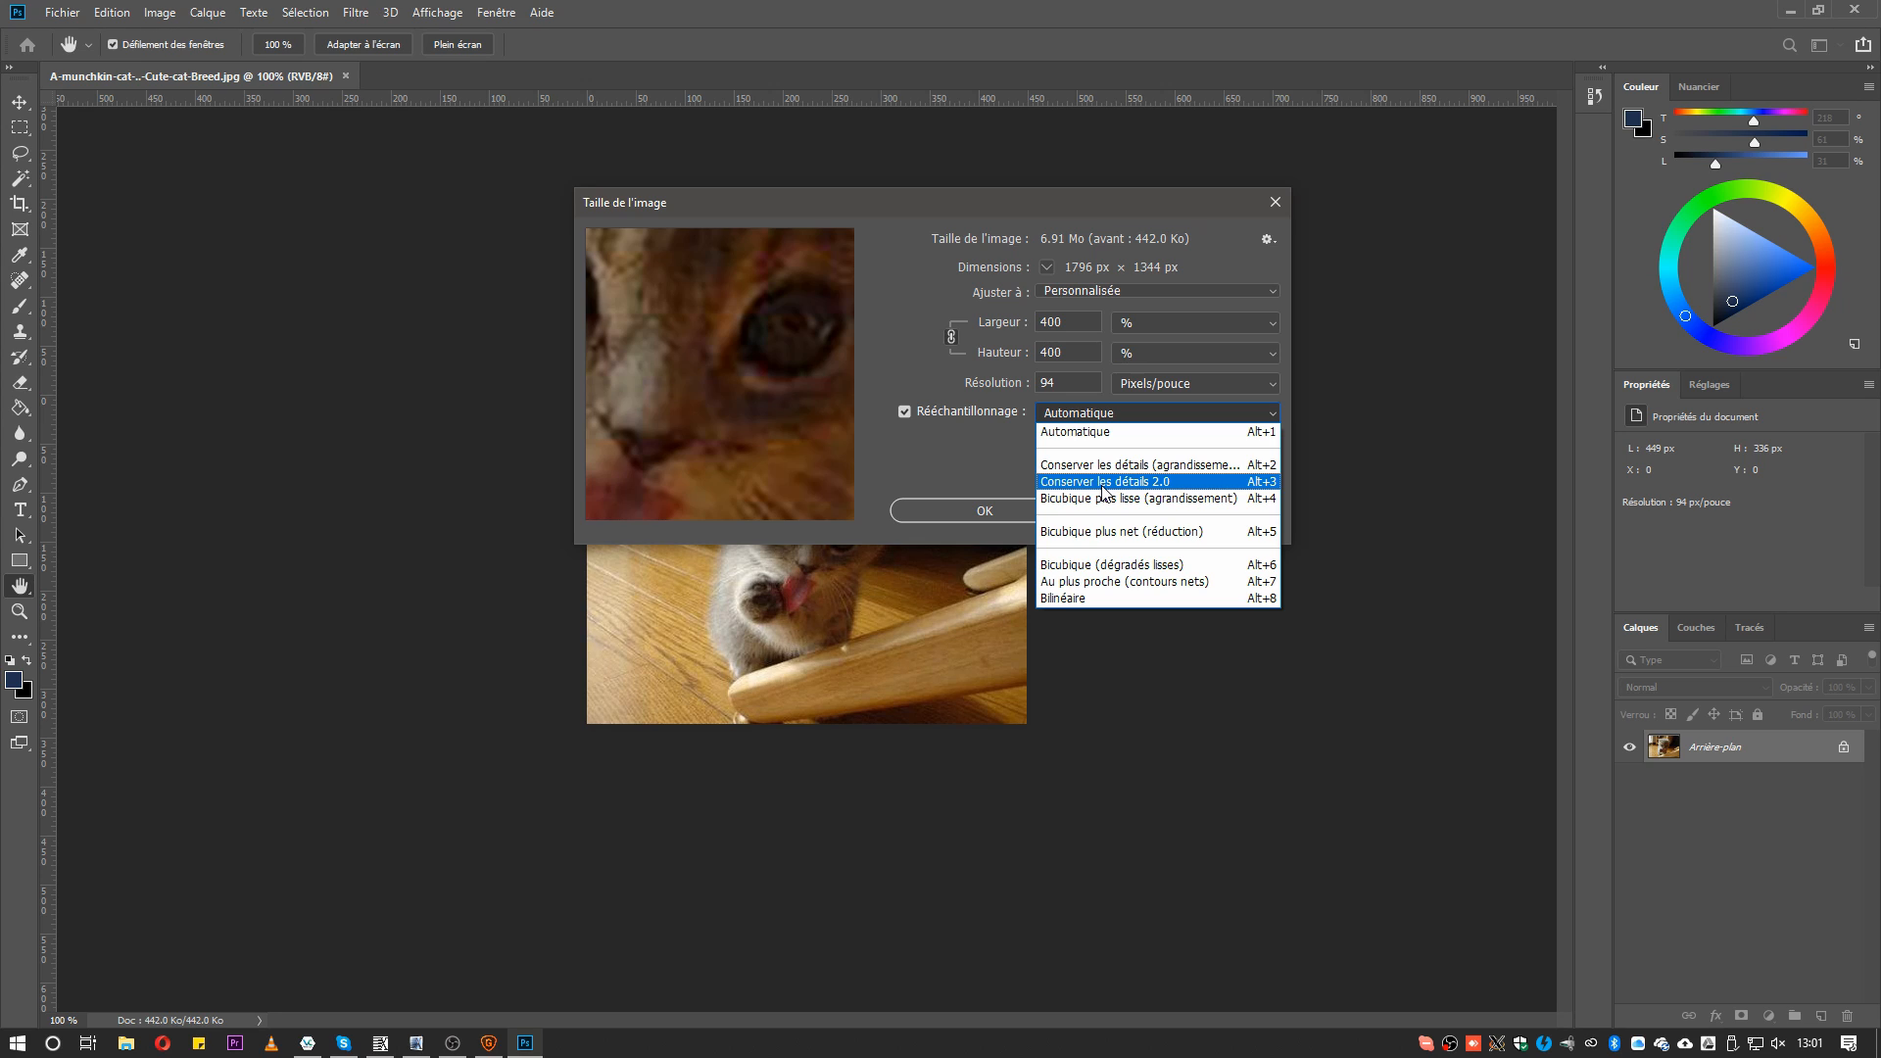
pyautogui.click(1063, 482)
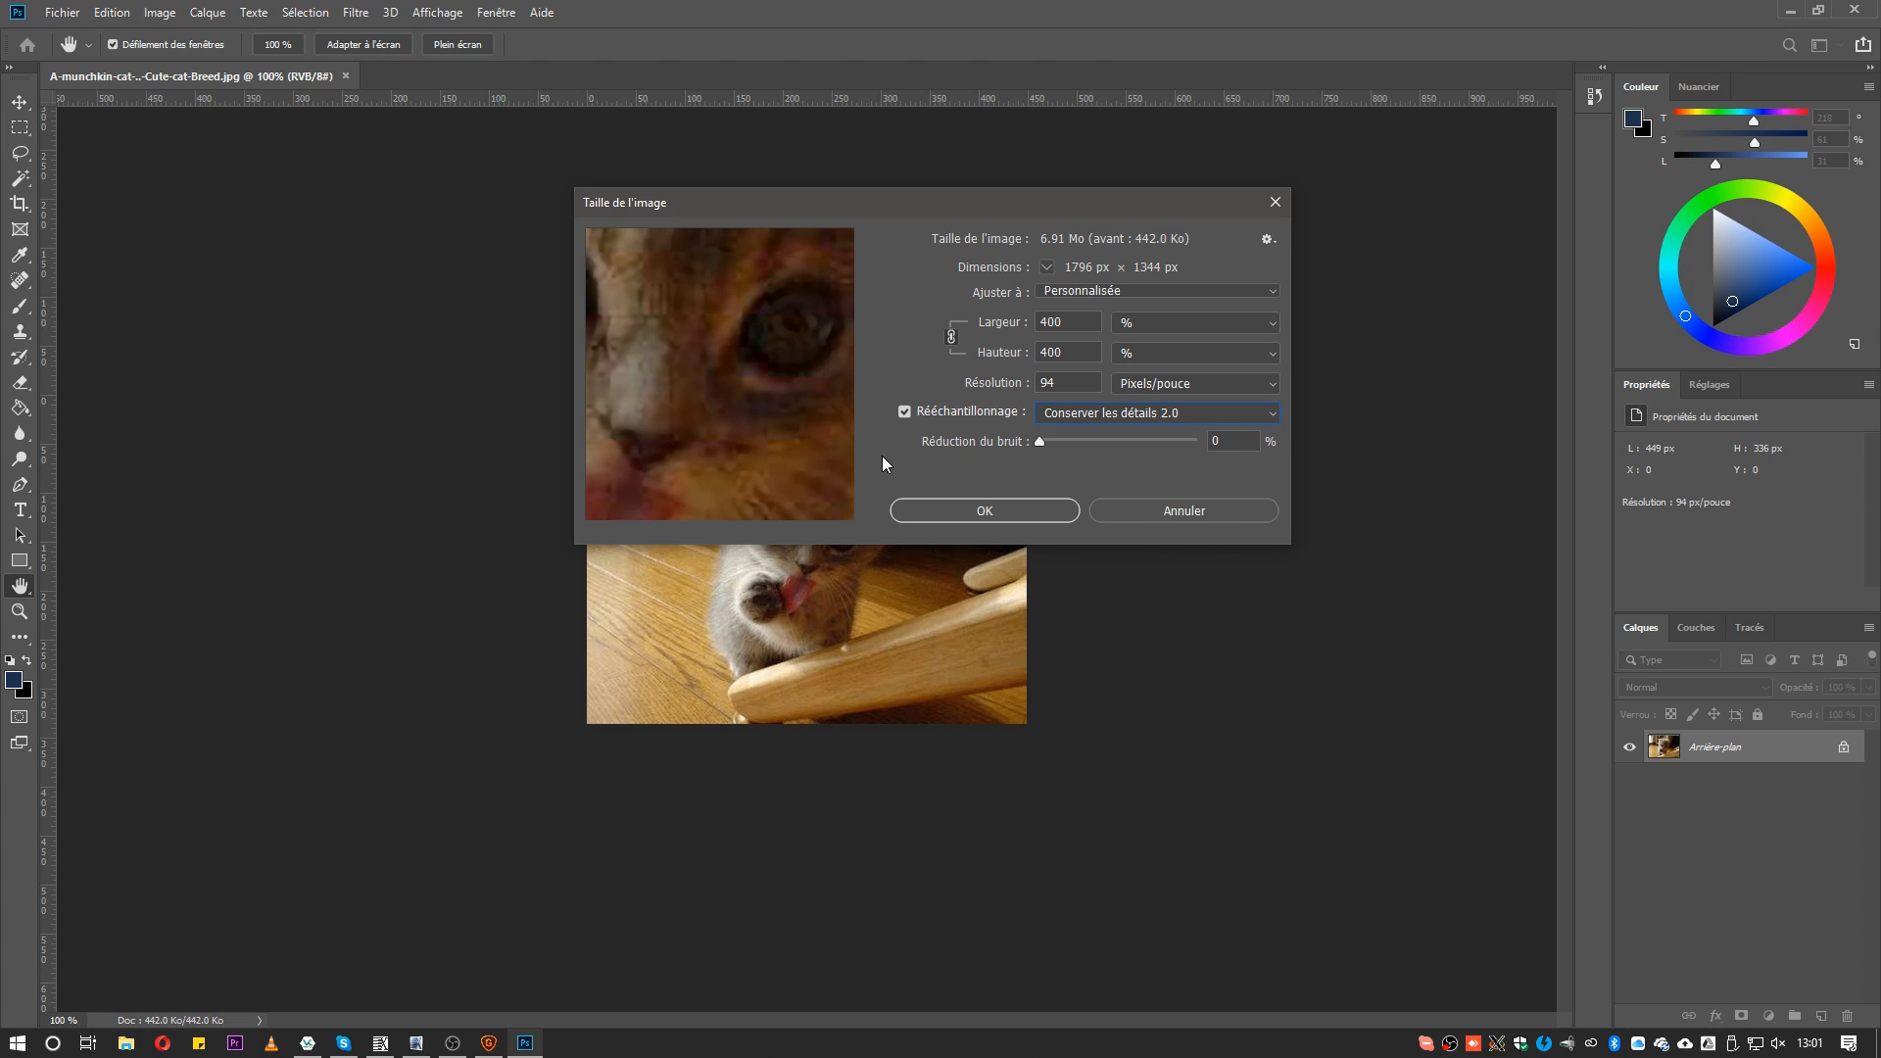
pyautogui.moveTo(784, 436); pyautogui.dragTo(747, 448)
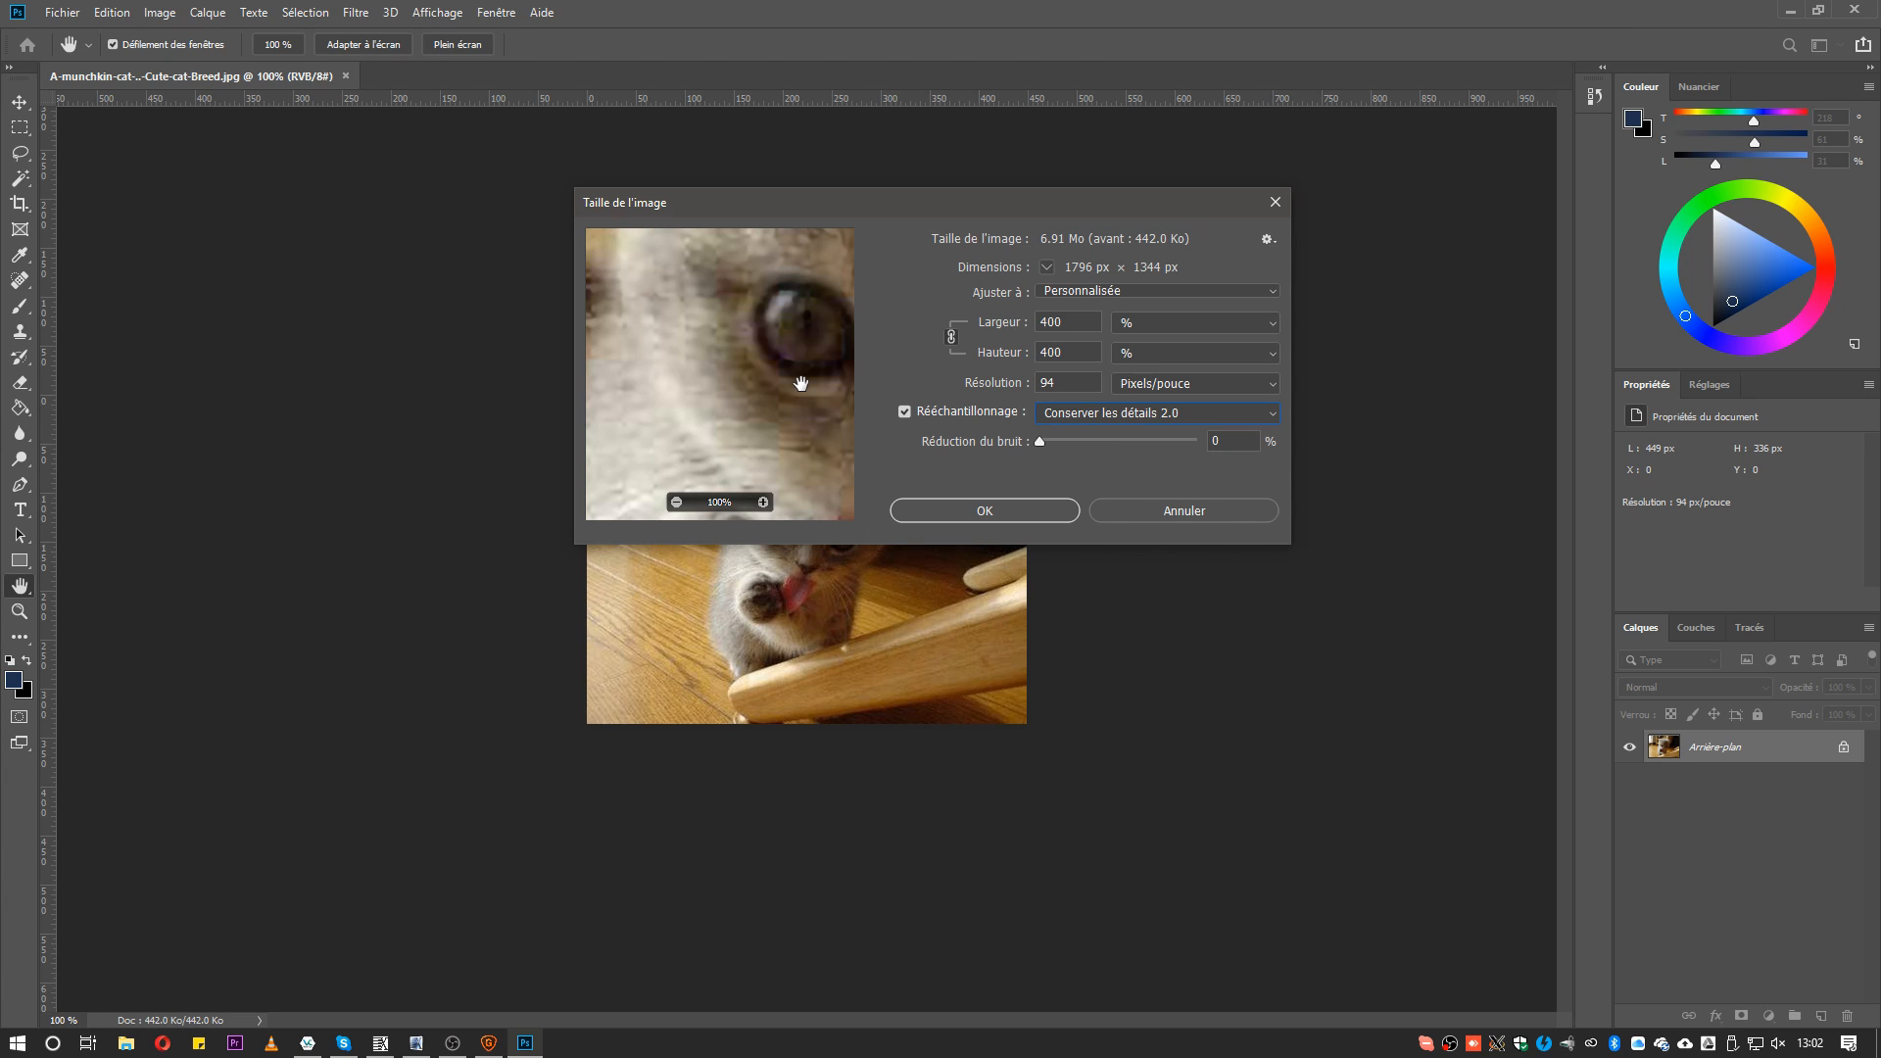
pyautogui.click(1005, 509)
pyautogui.press('z')
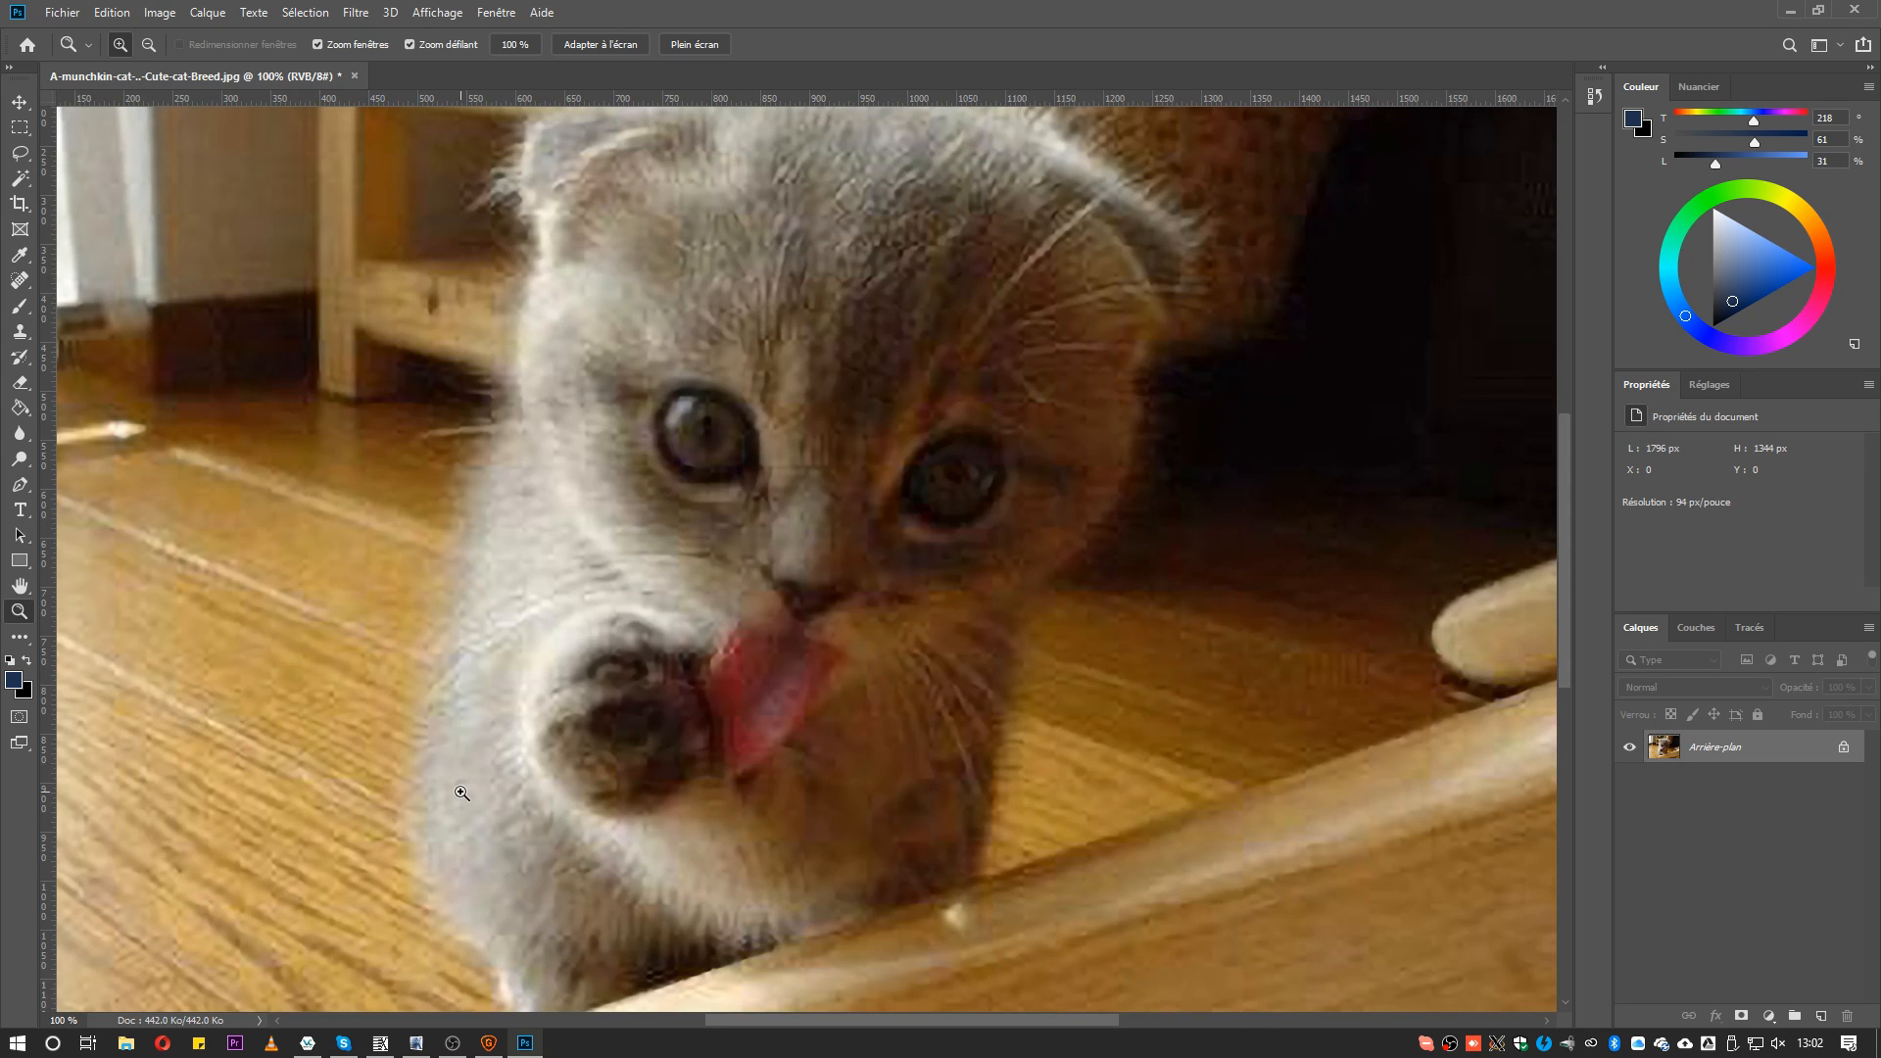
# Switch to Gigapixel AI and open A-munchkin-cat-..-Cute-cat-Breed.jpg from the Desktop
pyautogui.click(489, 1042)
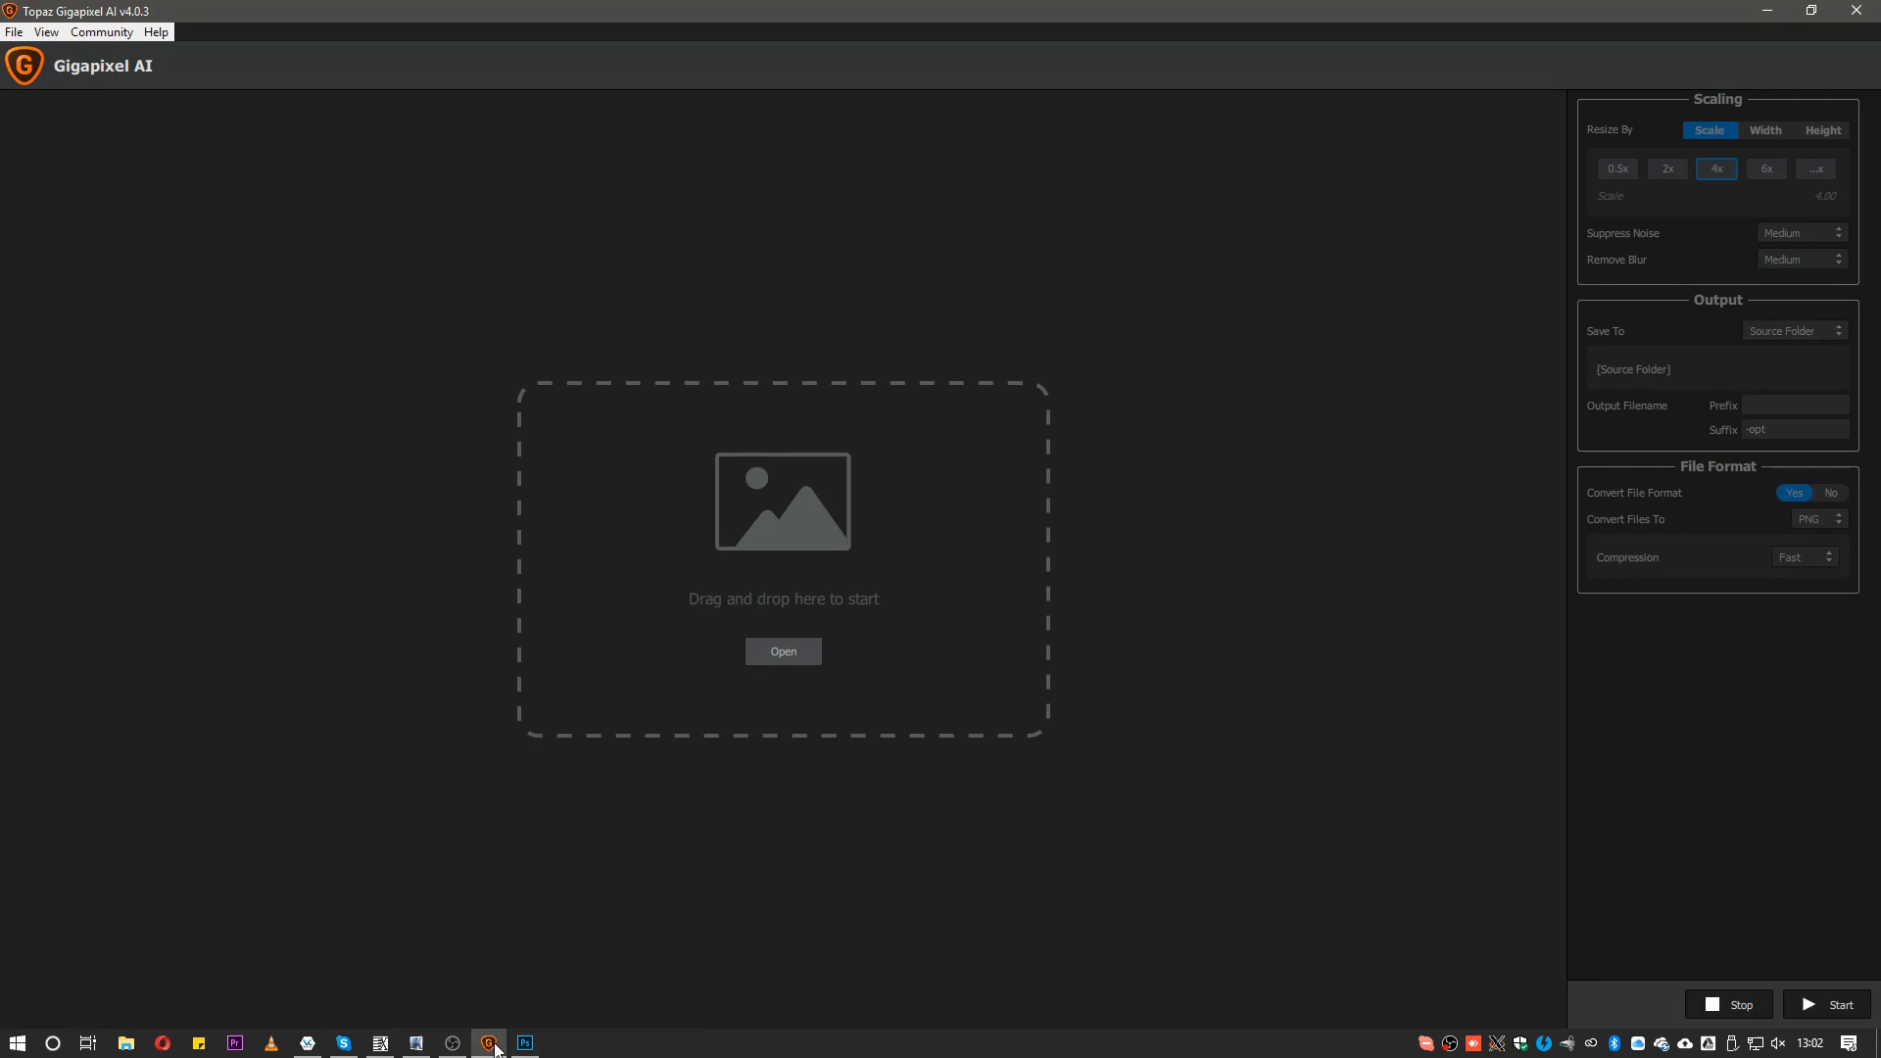
pyautogui.click(696, 586)
pyautogui.click(527, 180)
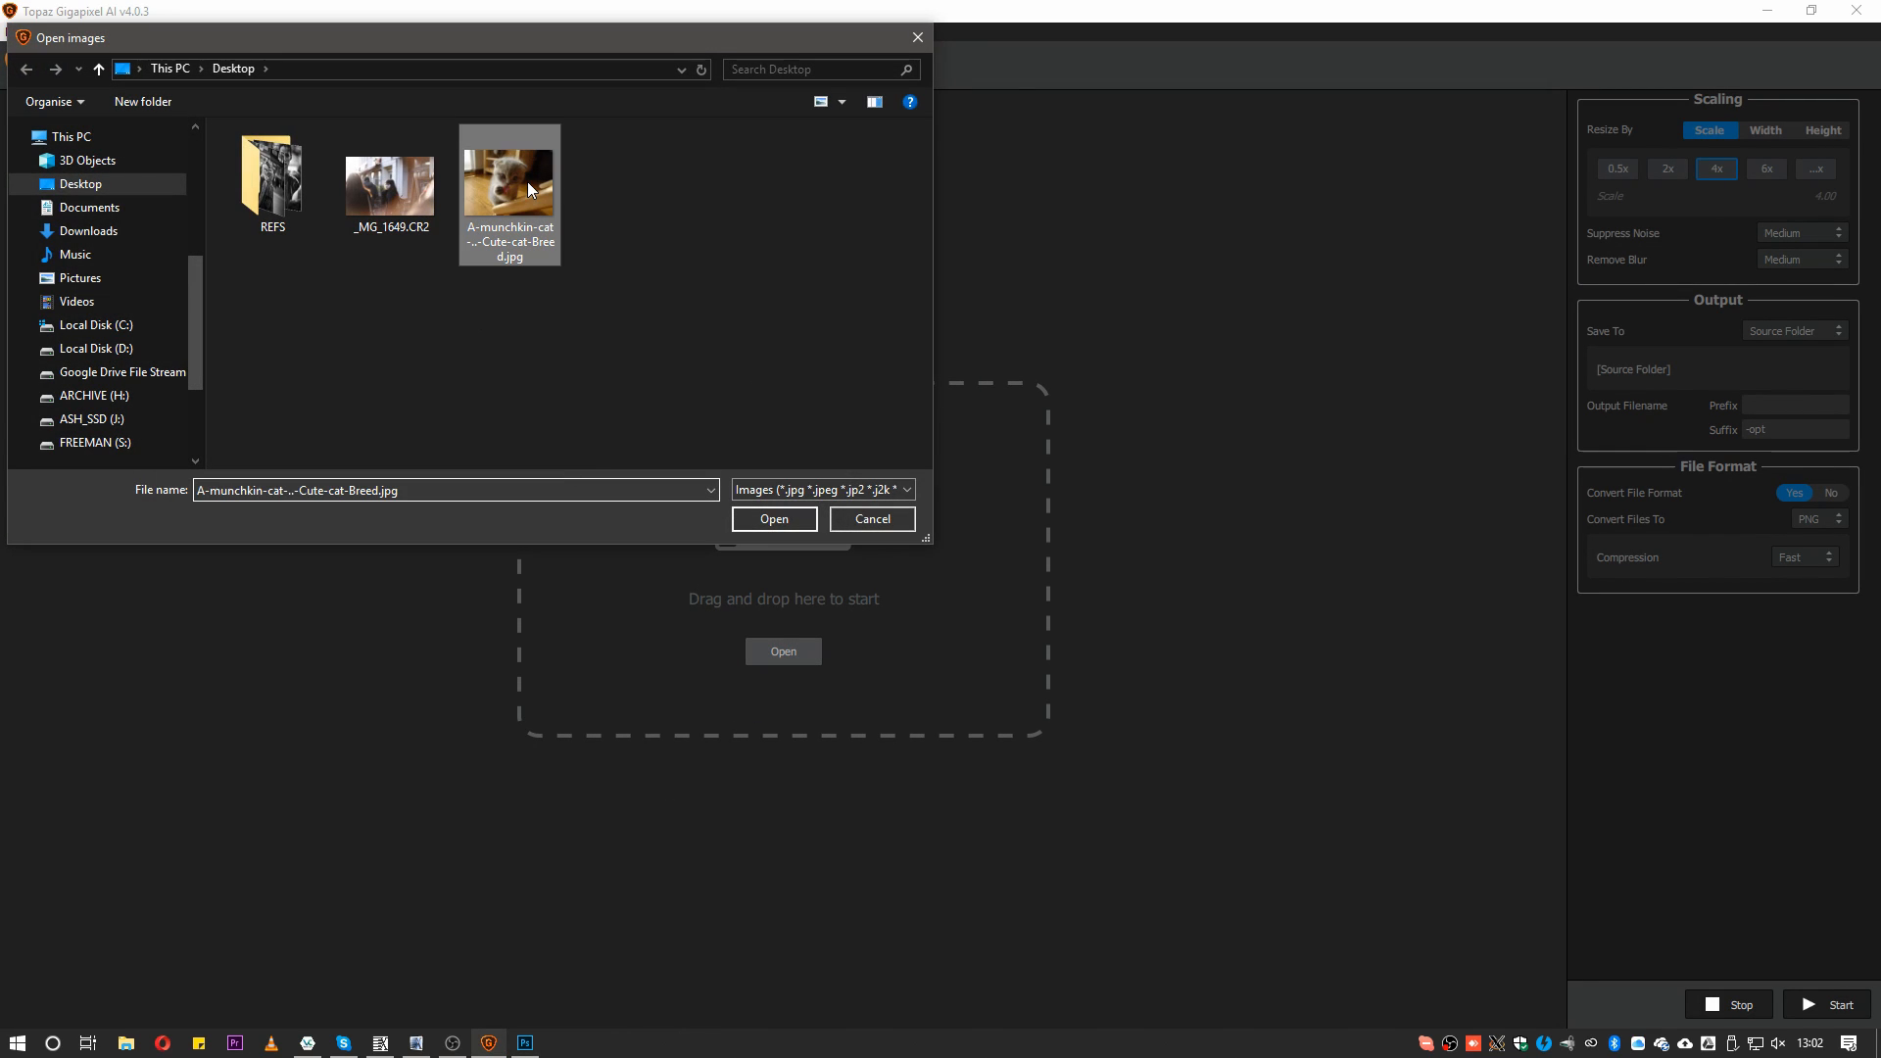
pyautogui.click(760, 508)
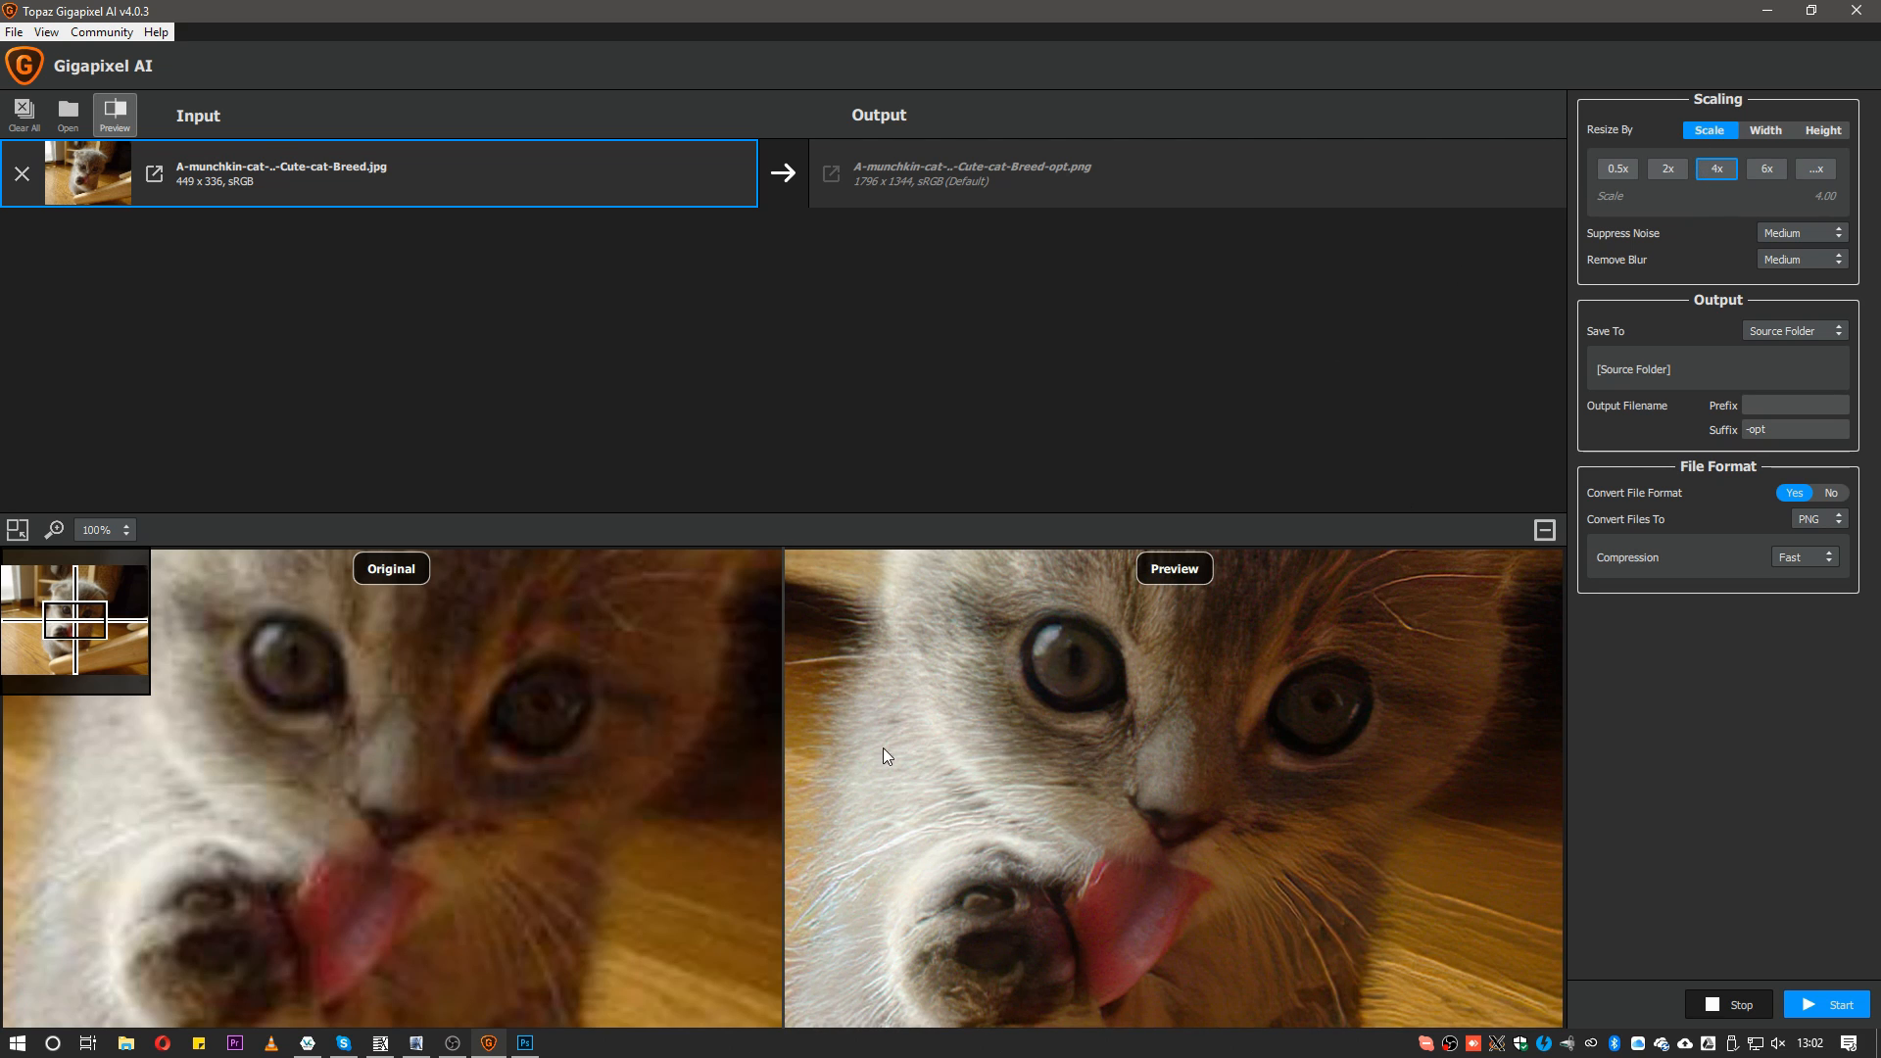
# Compare the original and upscaled preview around the kitten's eyes, whiskers and fur at 100% and 400% zoom
pyautogui.moveTo(347, 555); pyautogui.dragTo(479, 672)
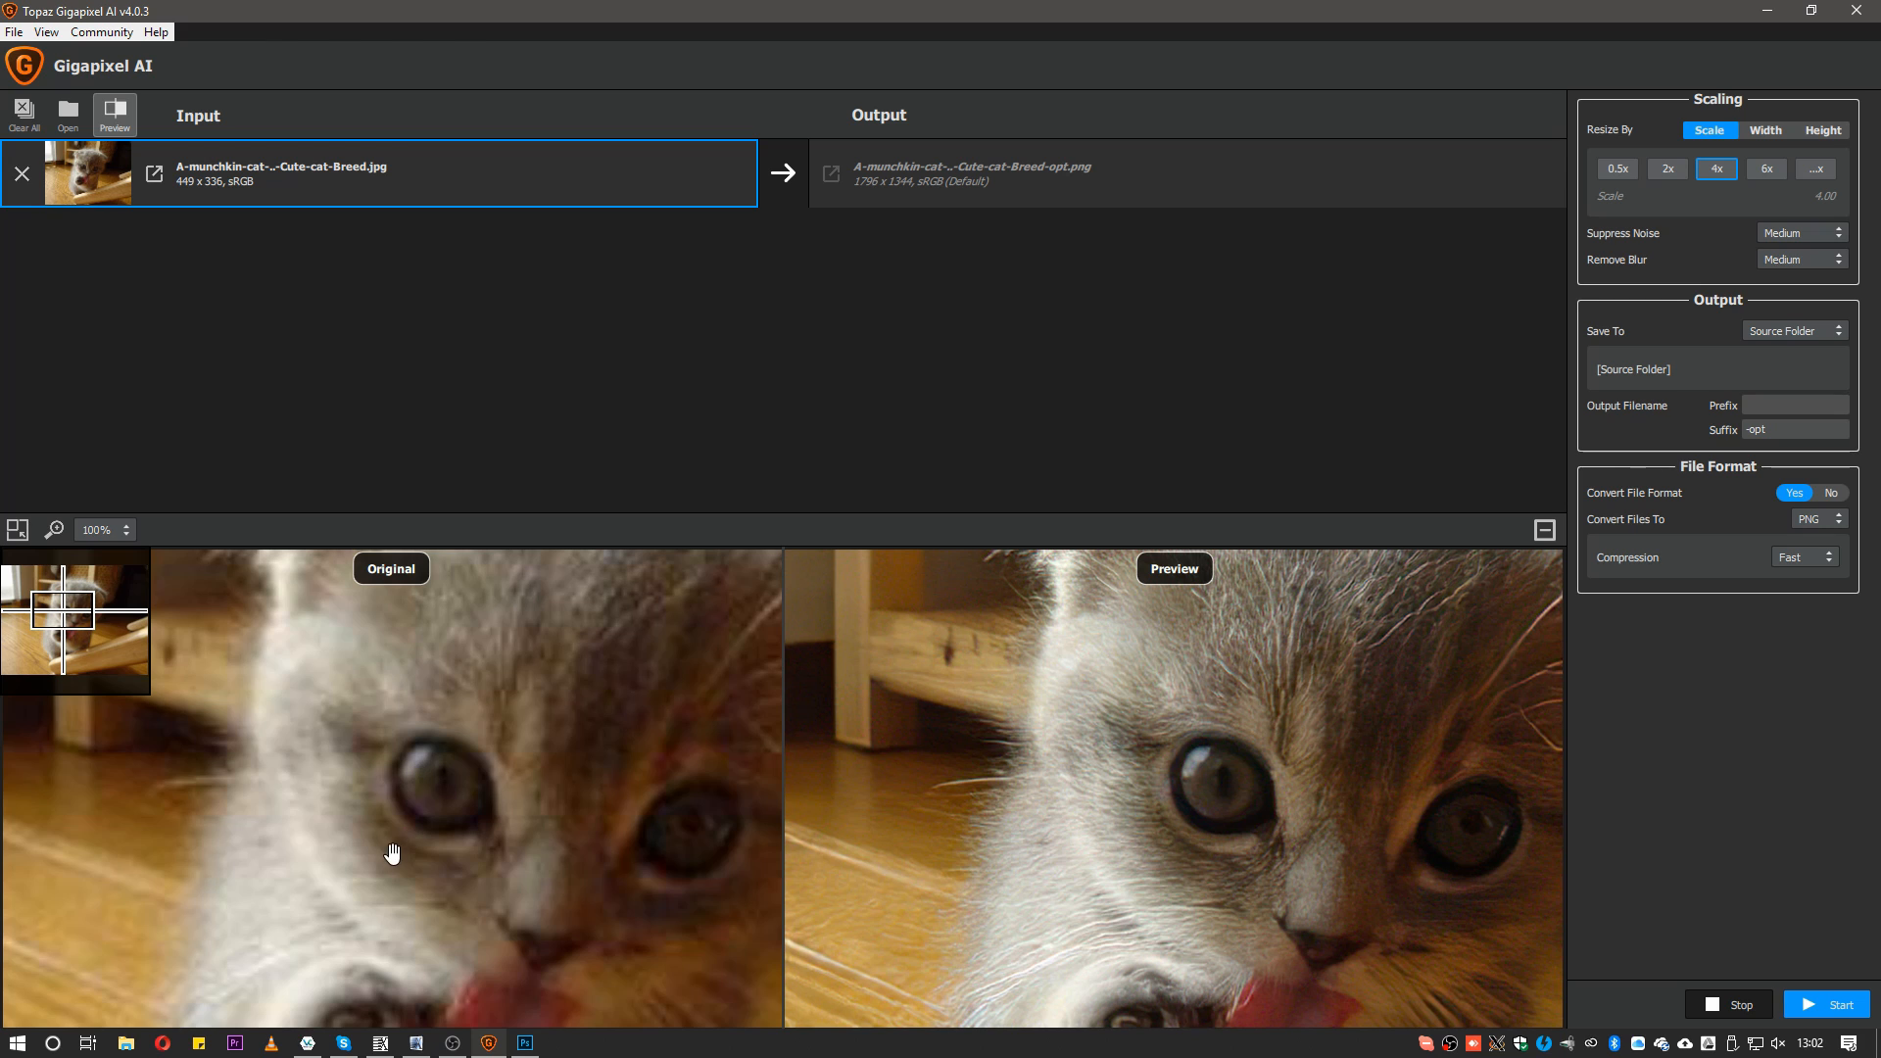
pyautogui.moveTo(429, 808); pyautogui.dragTo(581, 656)
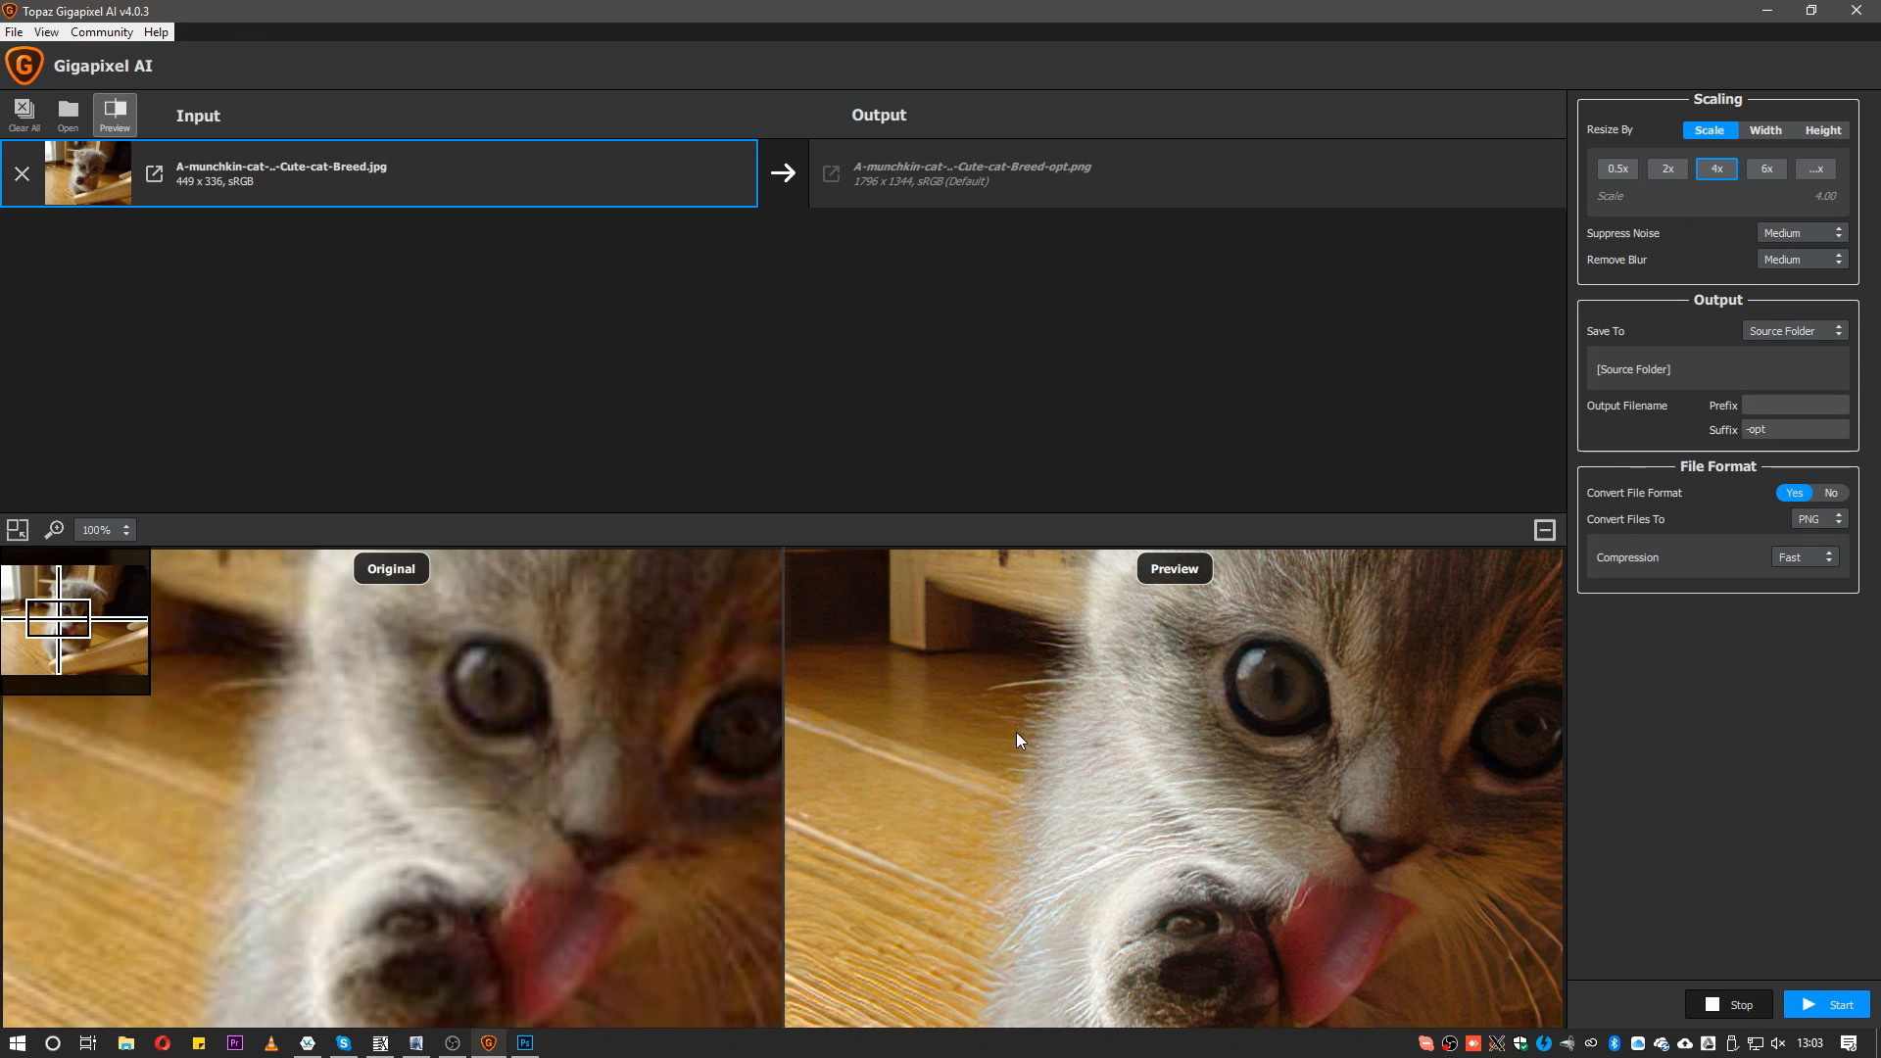
pyautogui.click(108, 614)
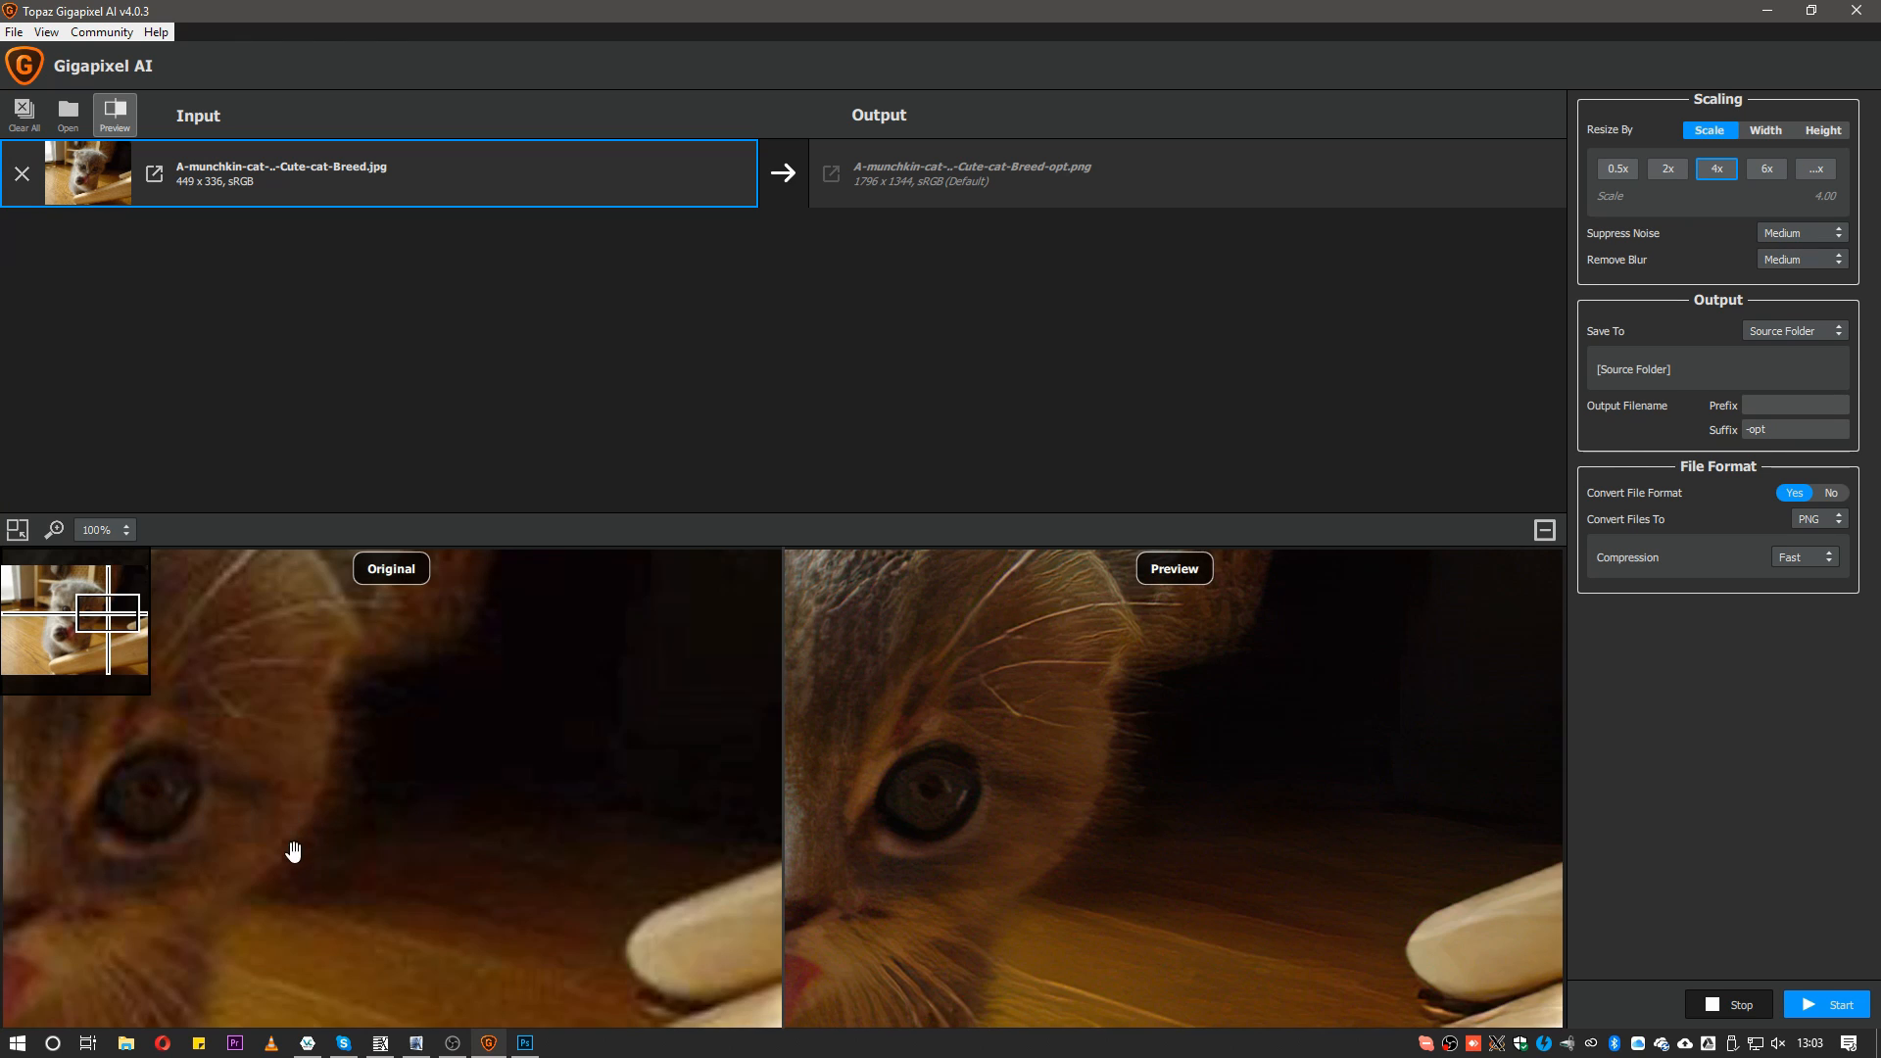
pyautogui.moveTo(108, 614); pyautogui.dragTo(102, 619)
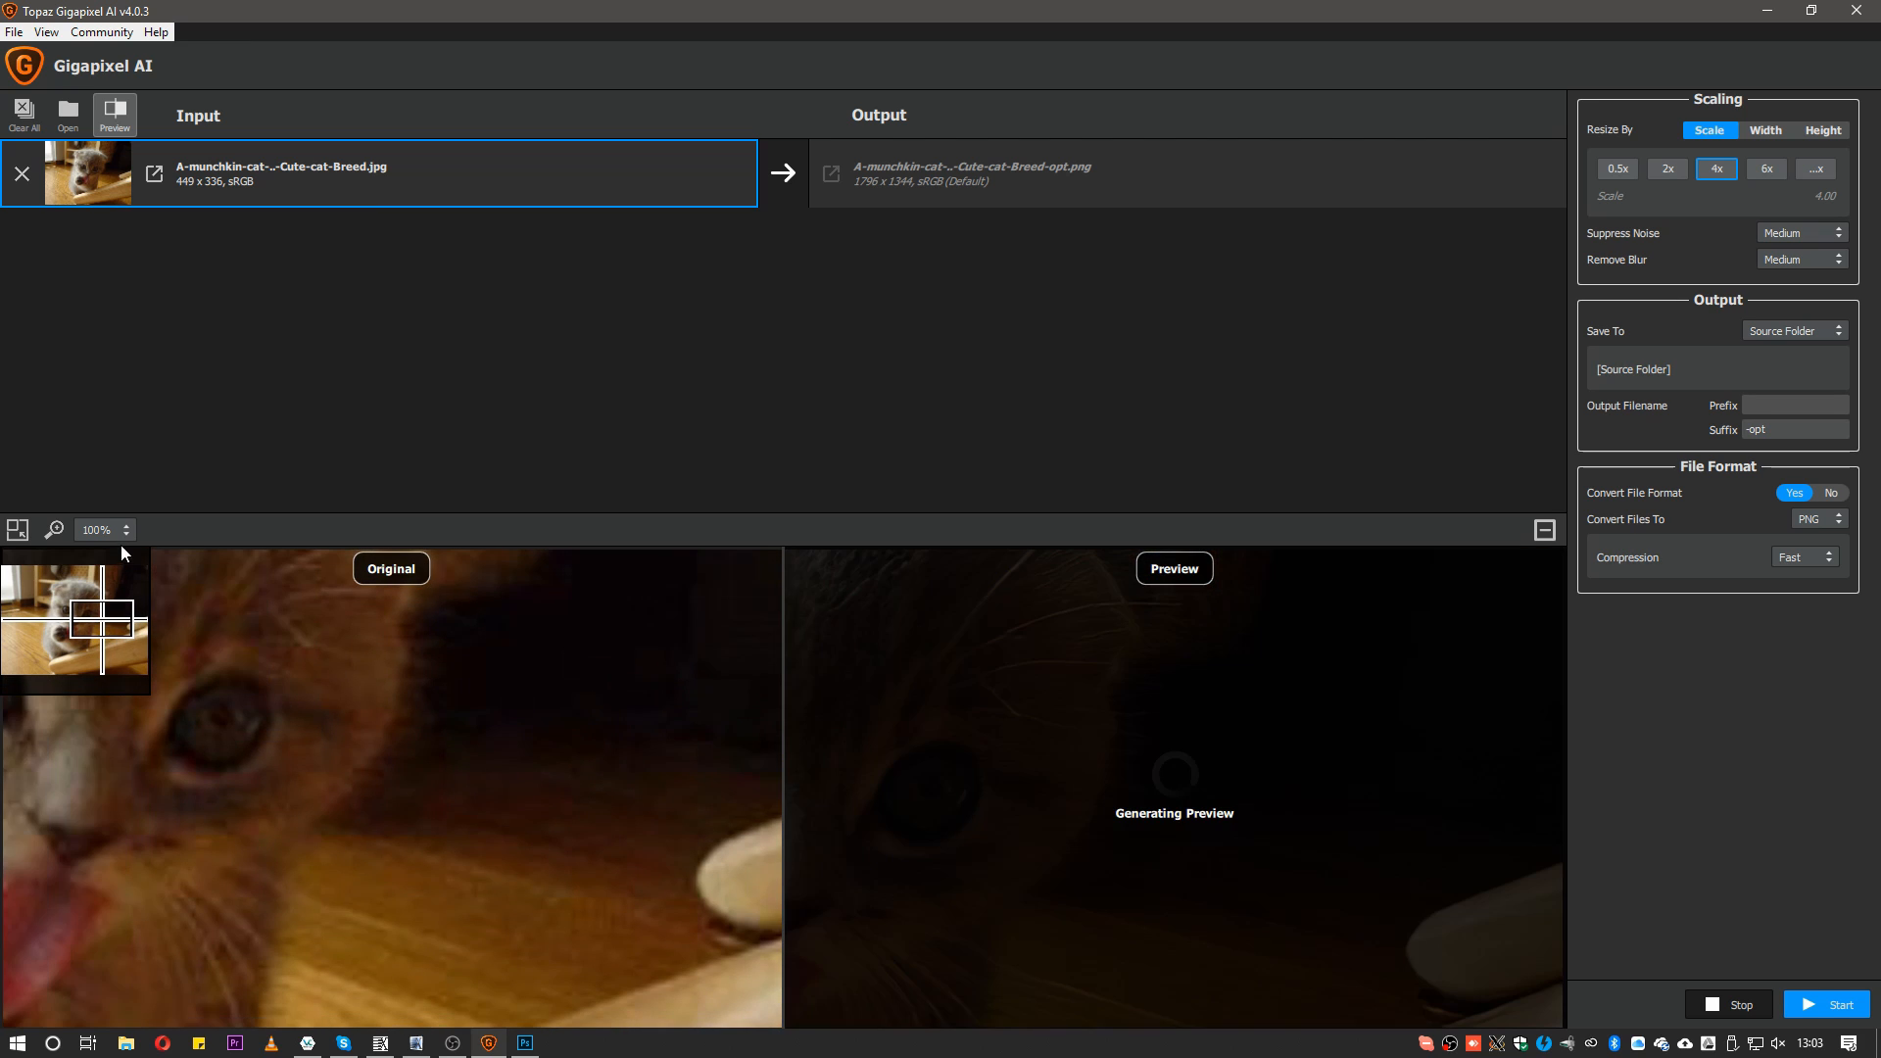
pyautogui.click(125, 529)
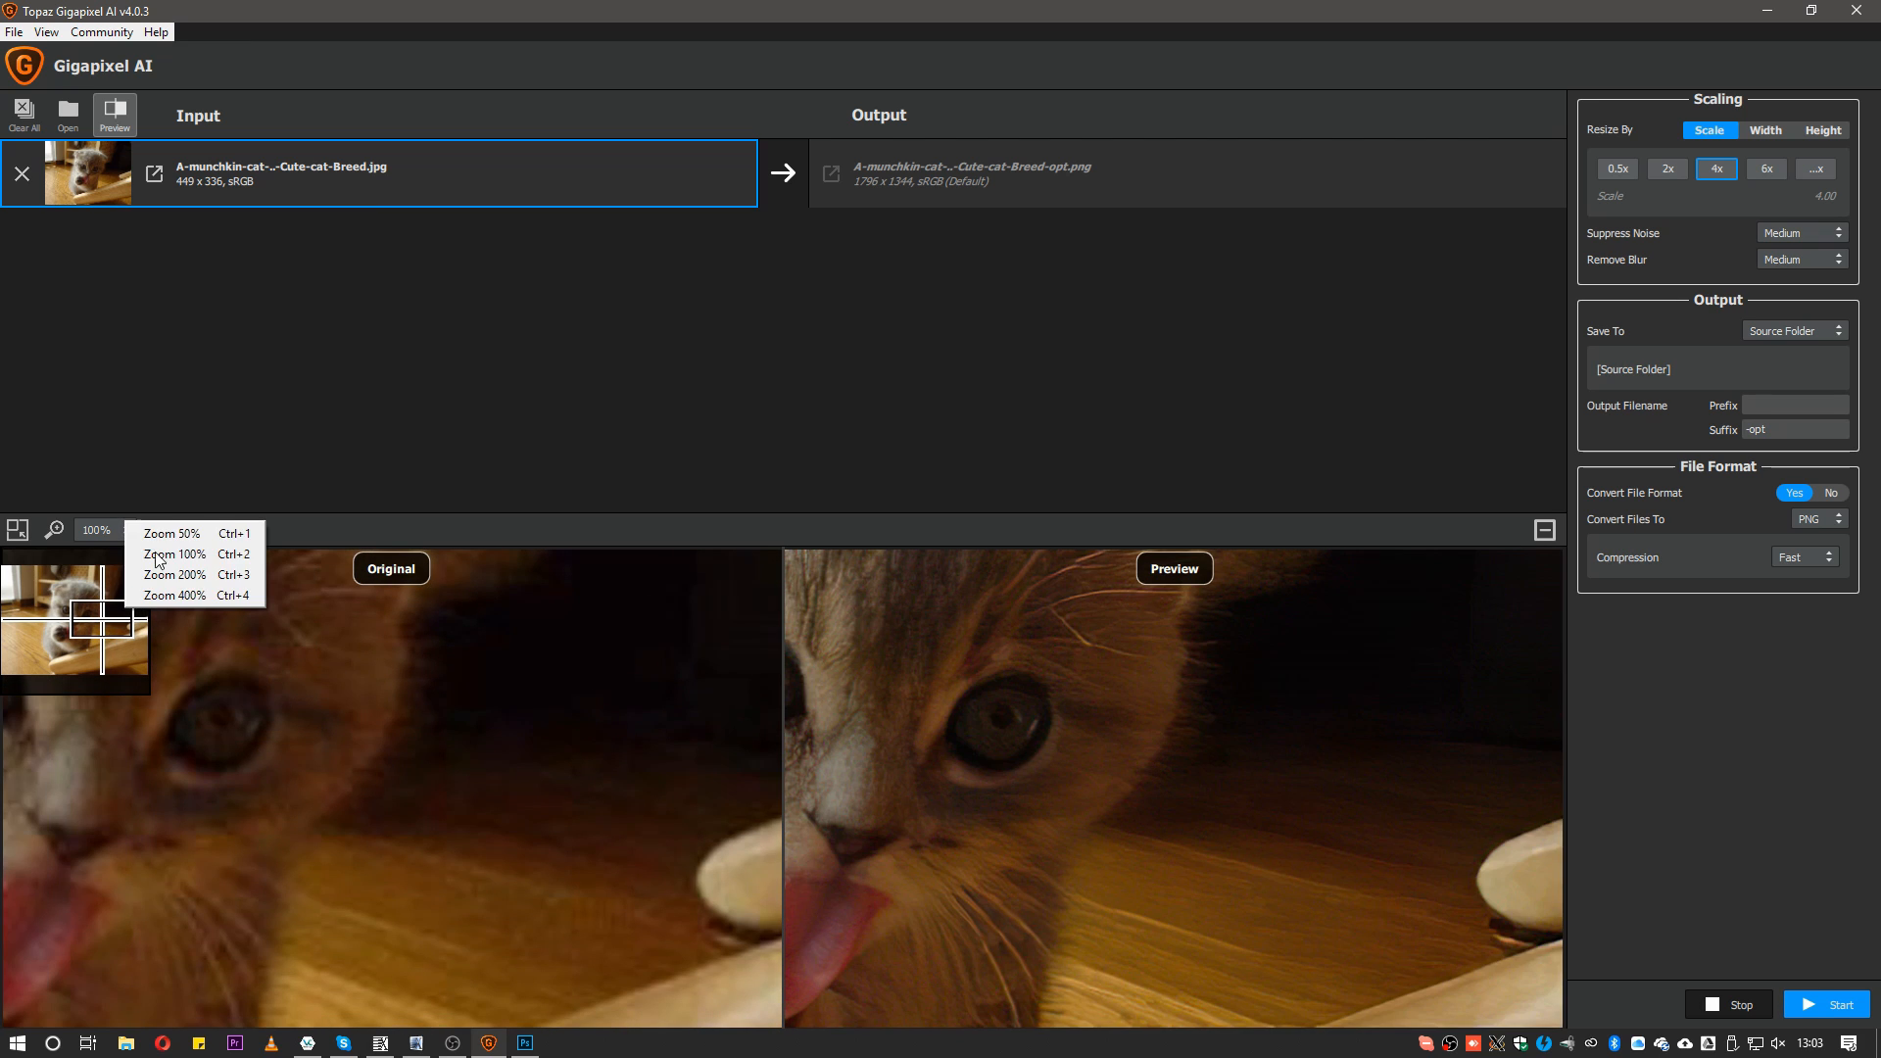
pyautogui.click(214, 599)
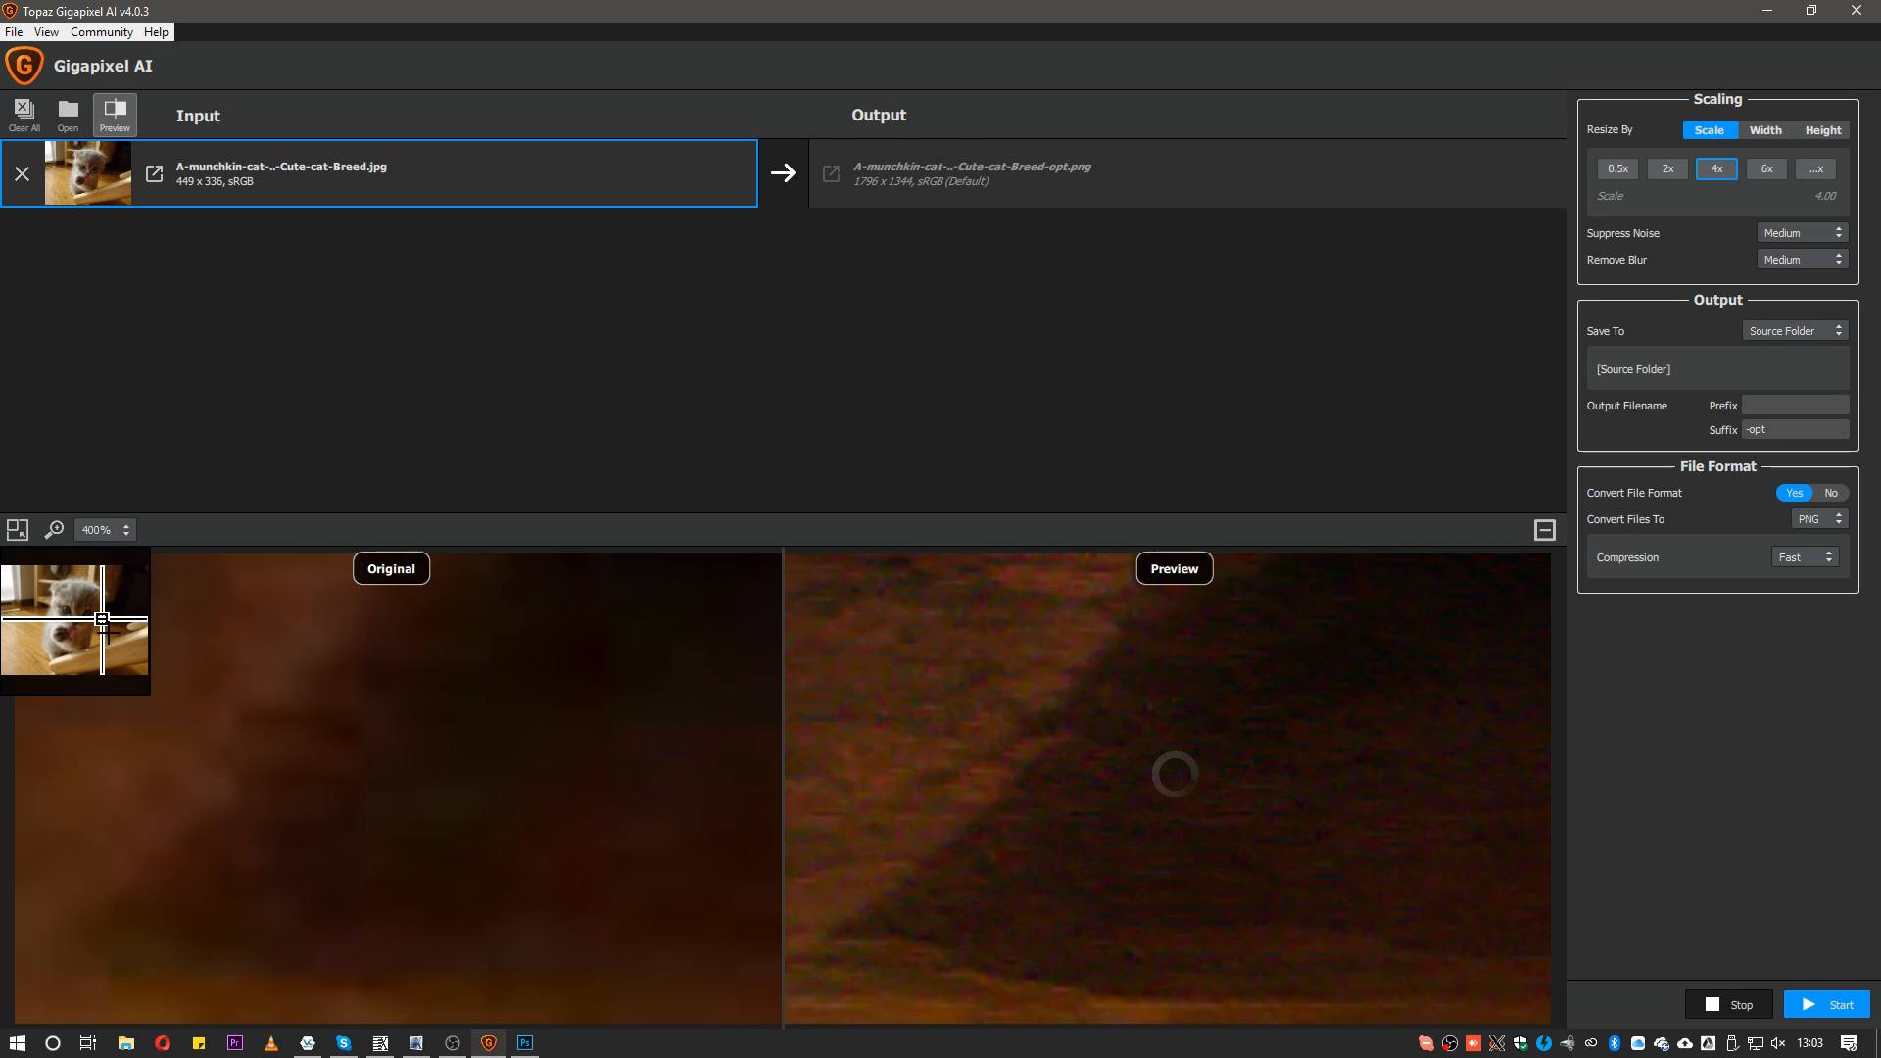
pyautogui.moveTo(179, 598); pyautogui.dragTo(202, 755)
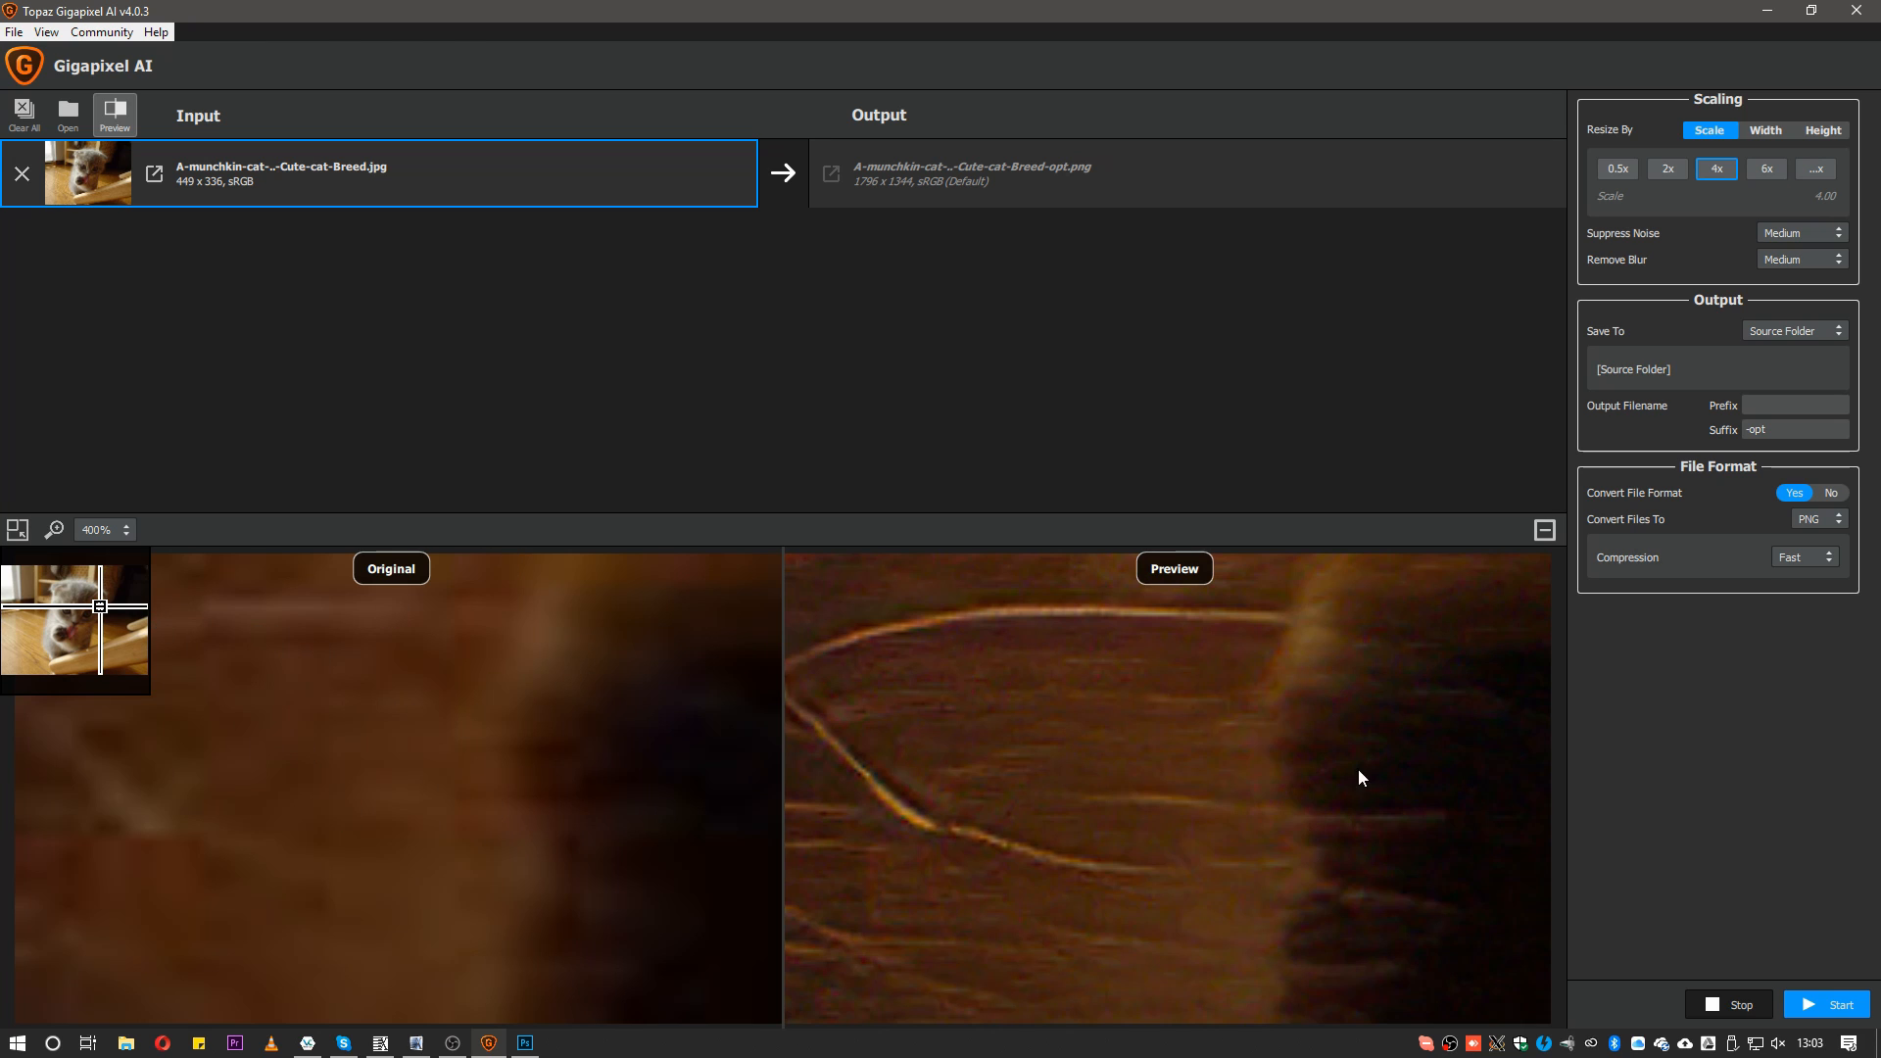
pyautogui.click(131, 529)
pyautogui.click(193, 545)
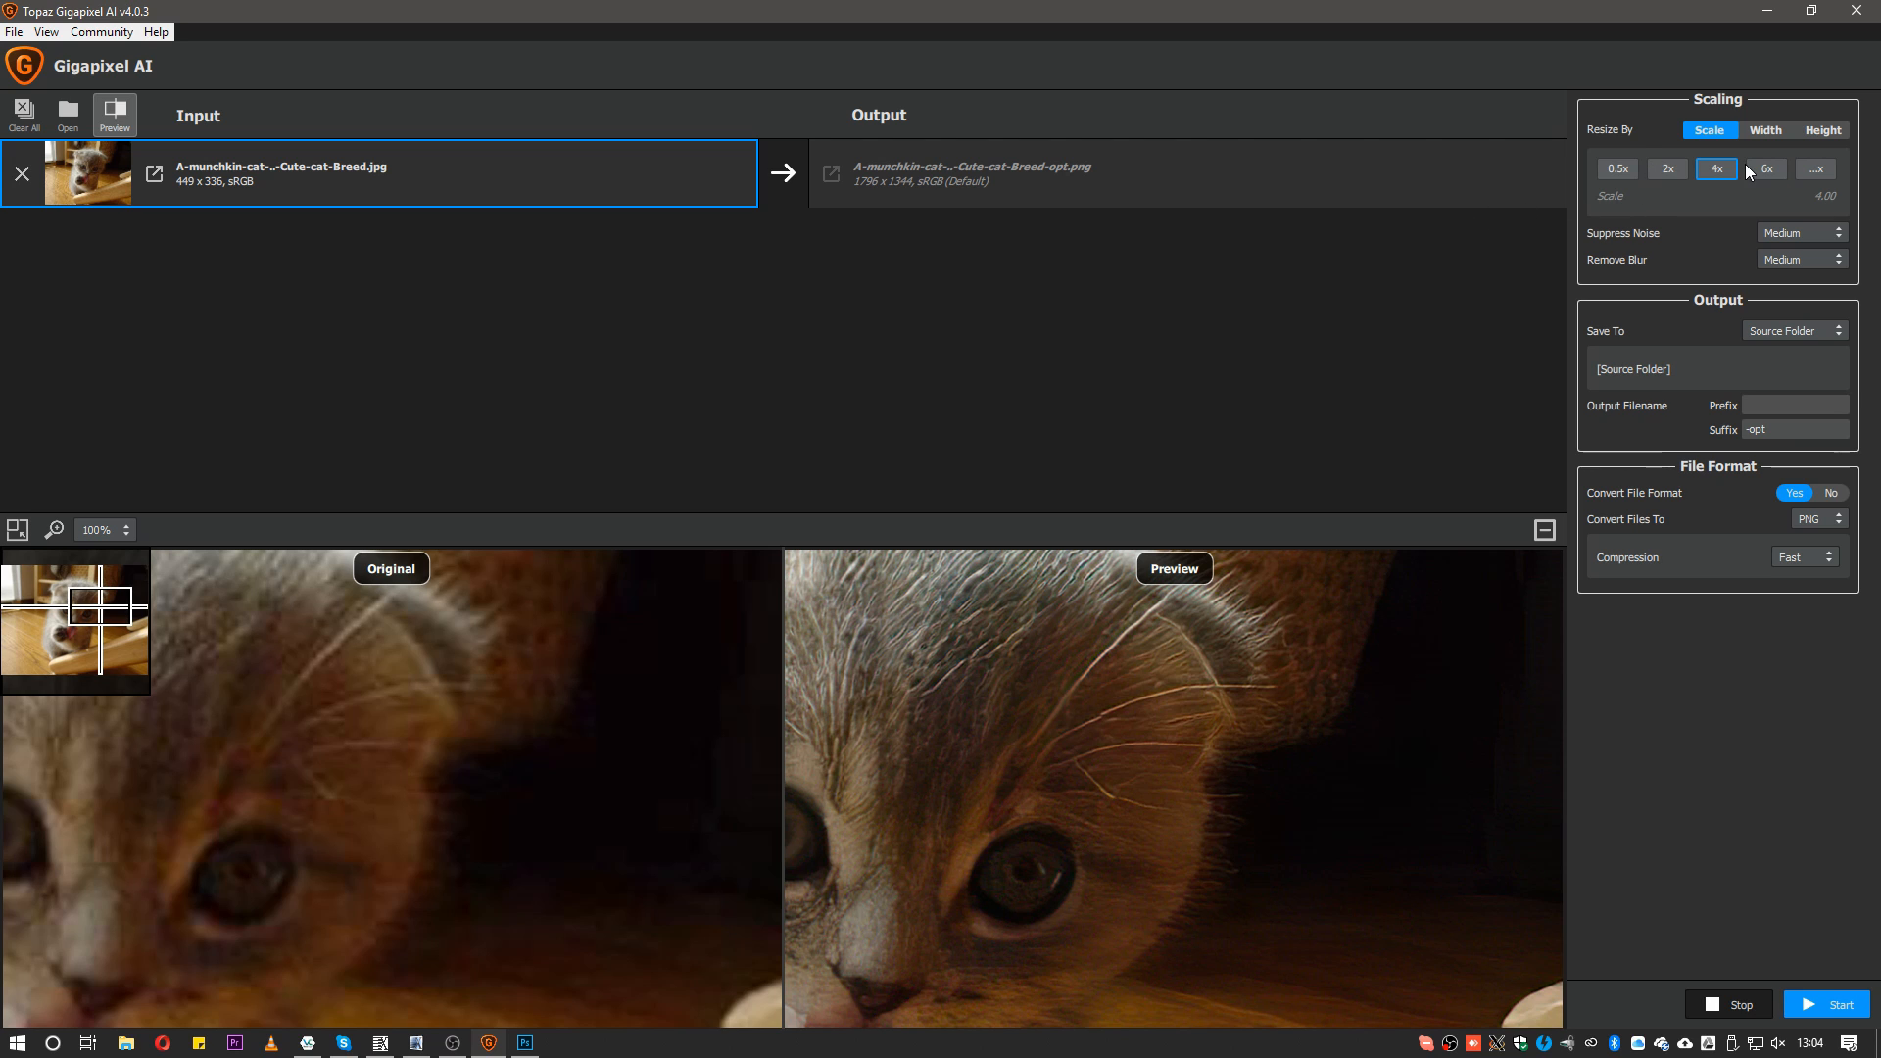
# Resize by scale at 4x with noise suppression set to High, and process the kitten photo
pyautogui.click(1778, 131)
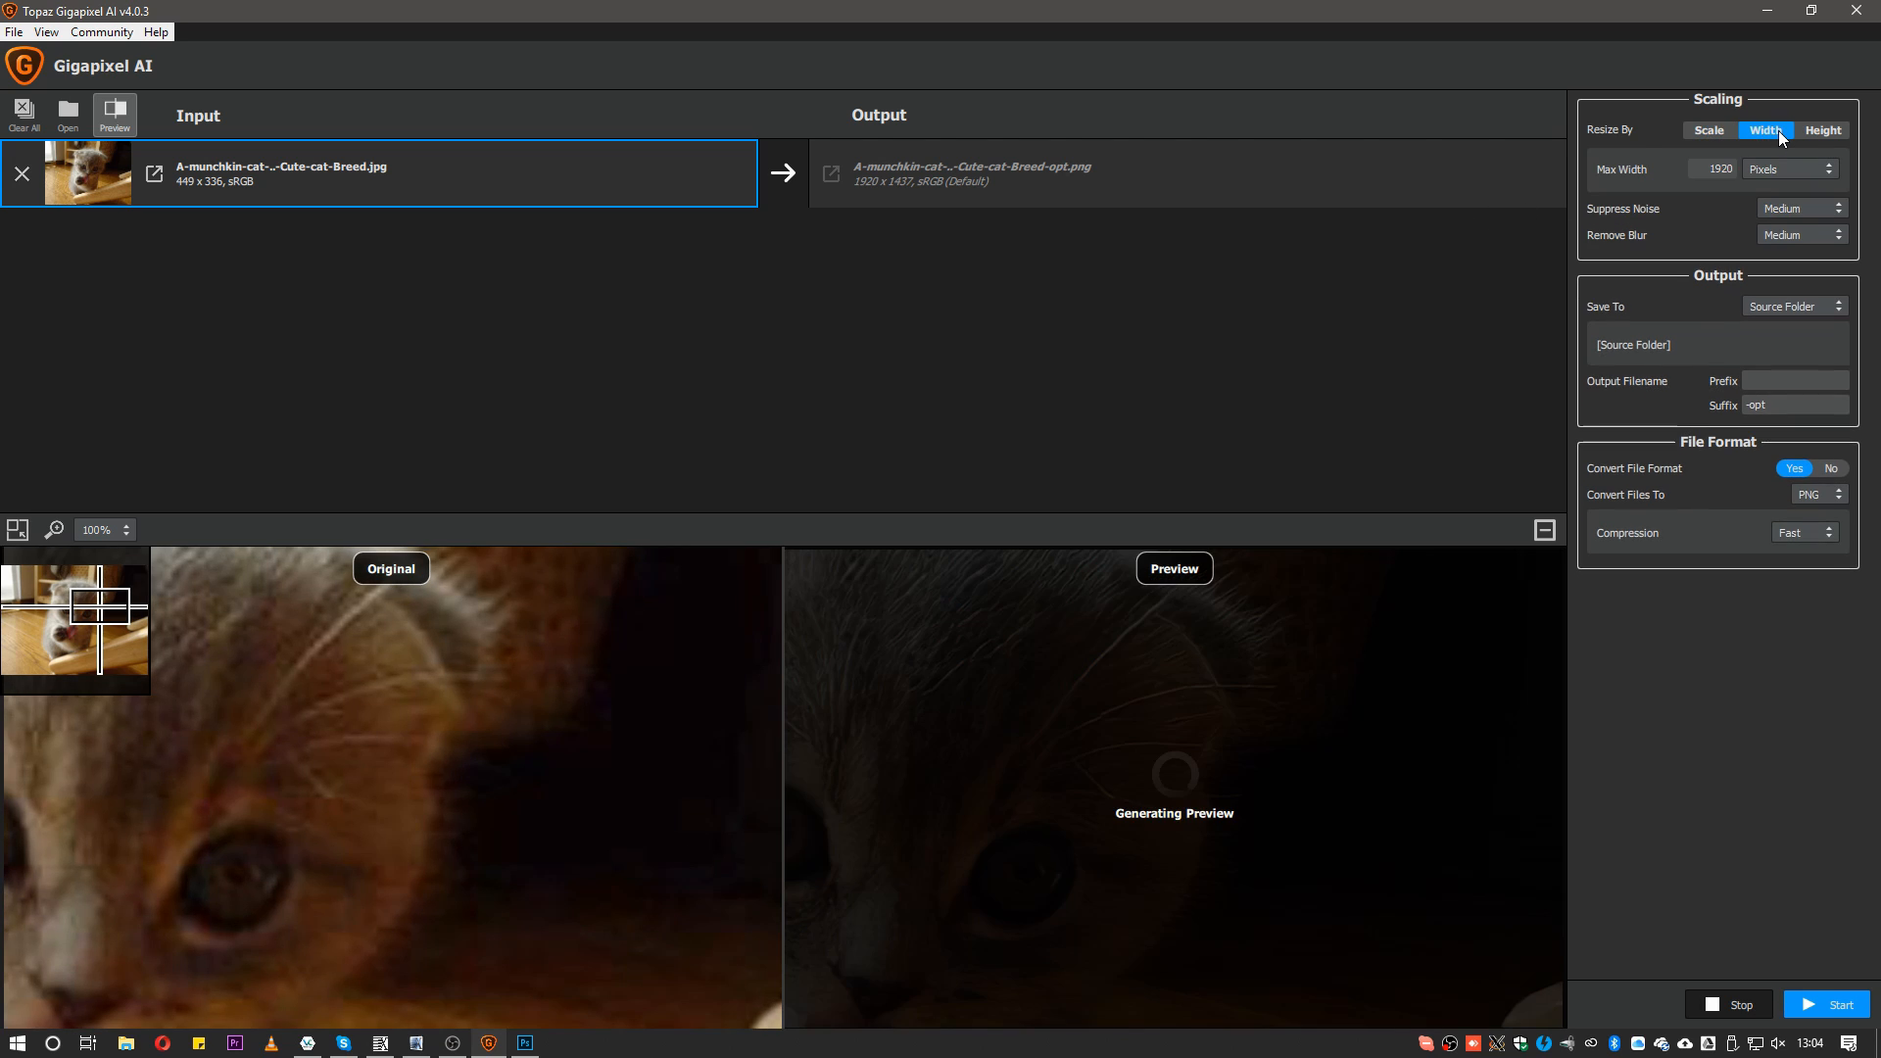
pyautogui.click(1731, 131)
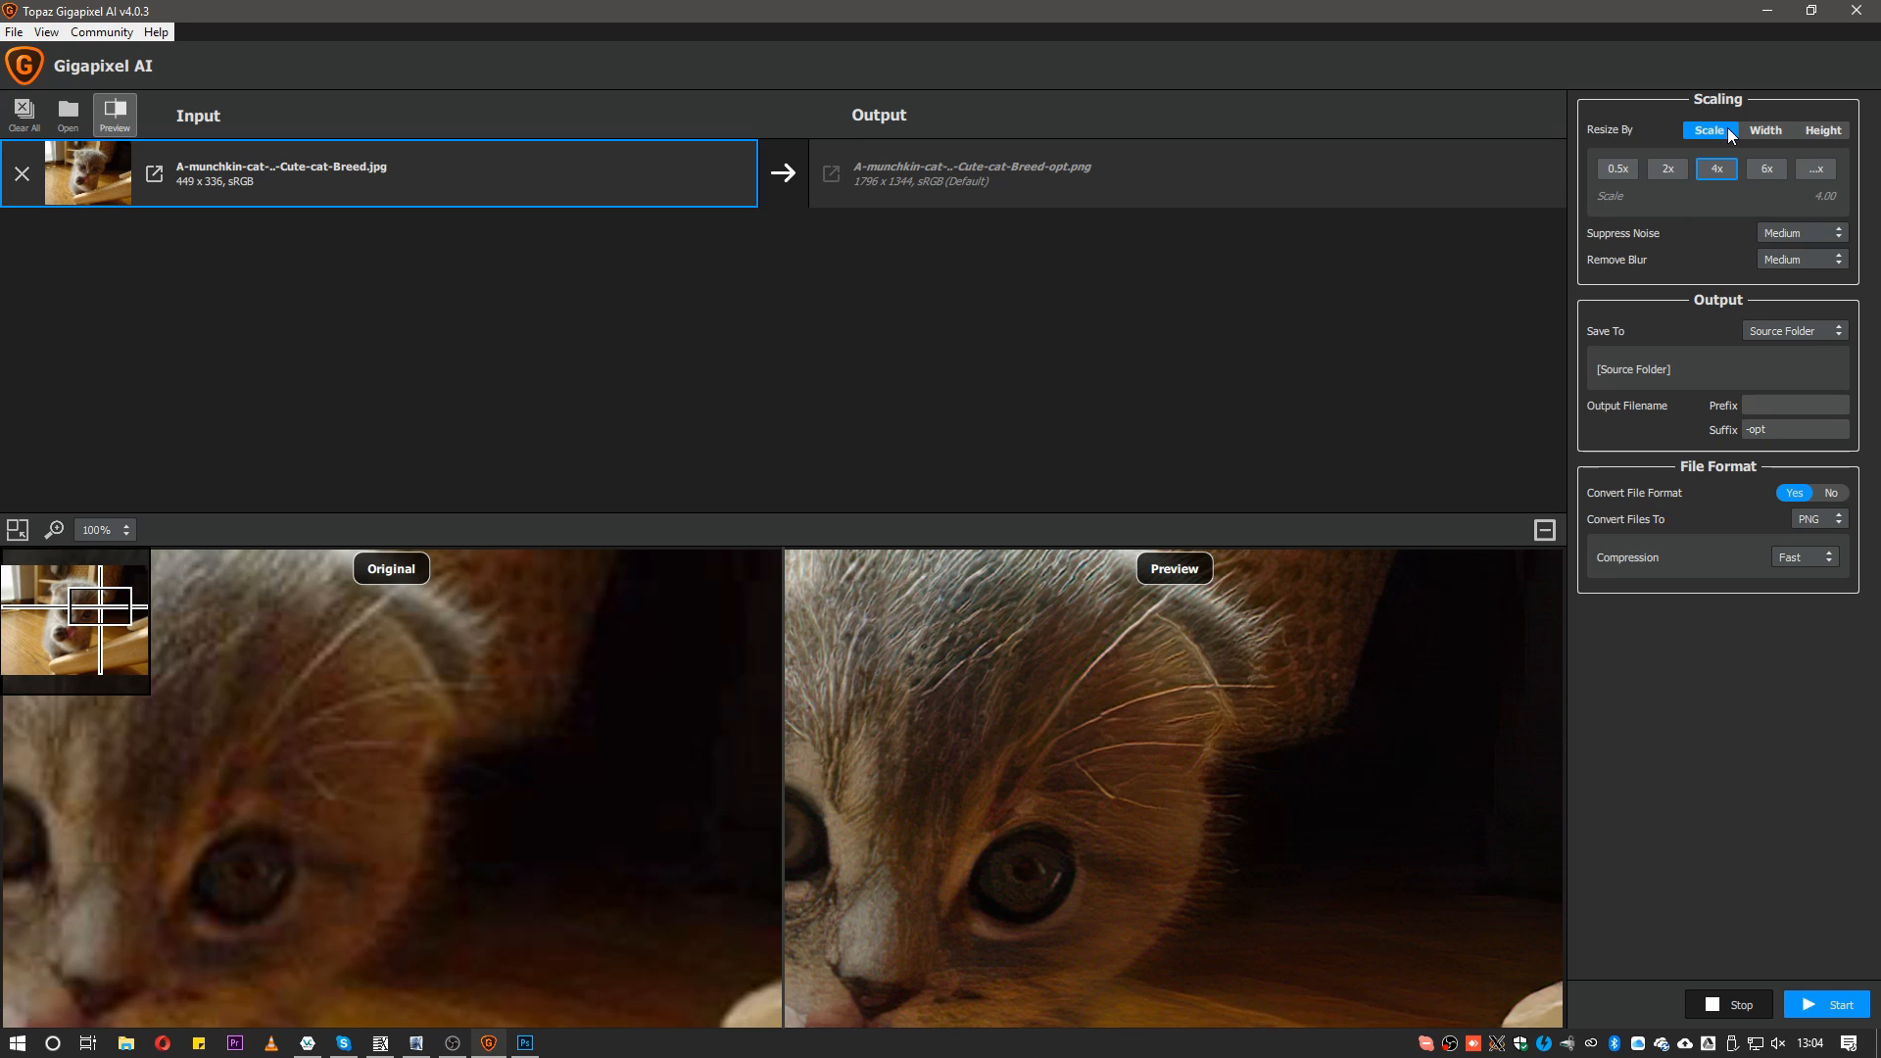
pyautogui.click(1796, 235)
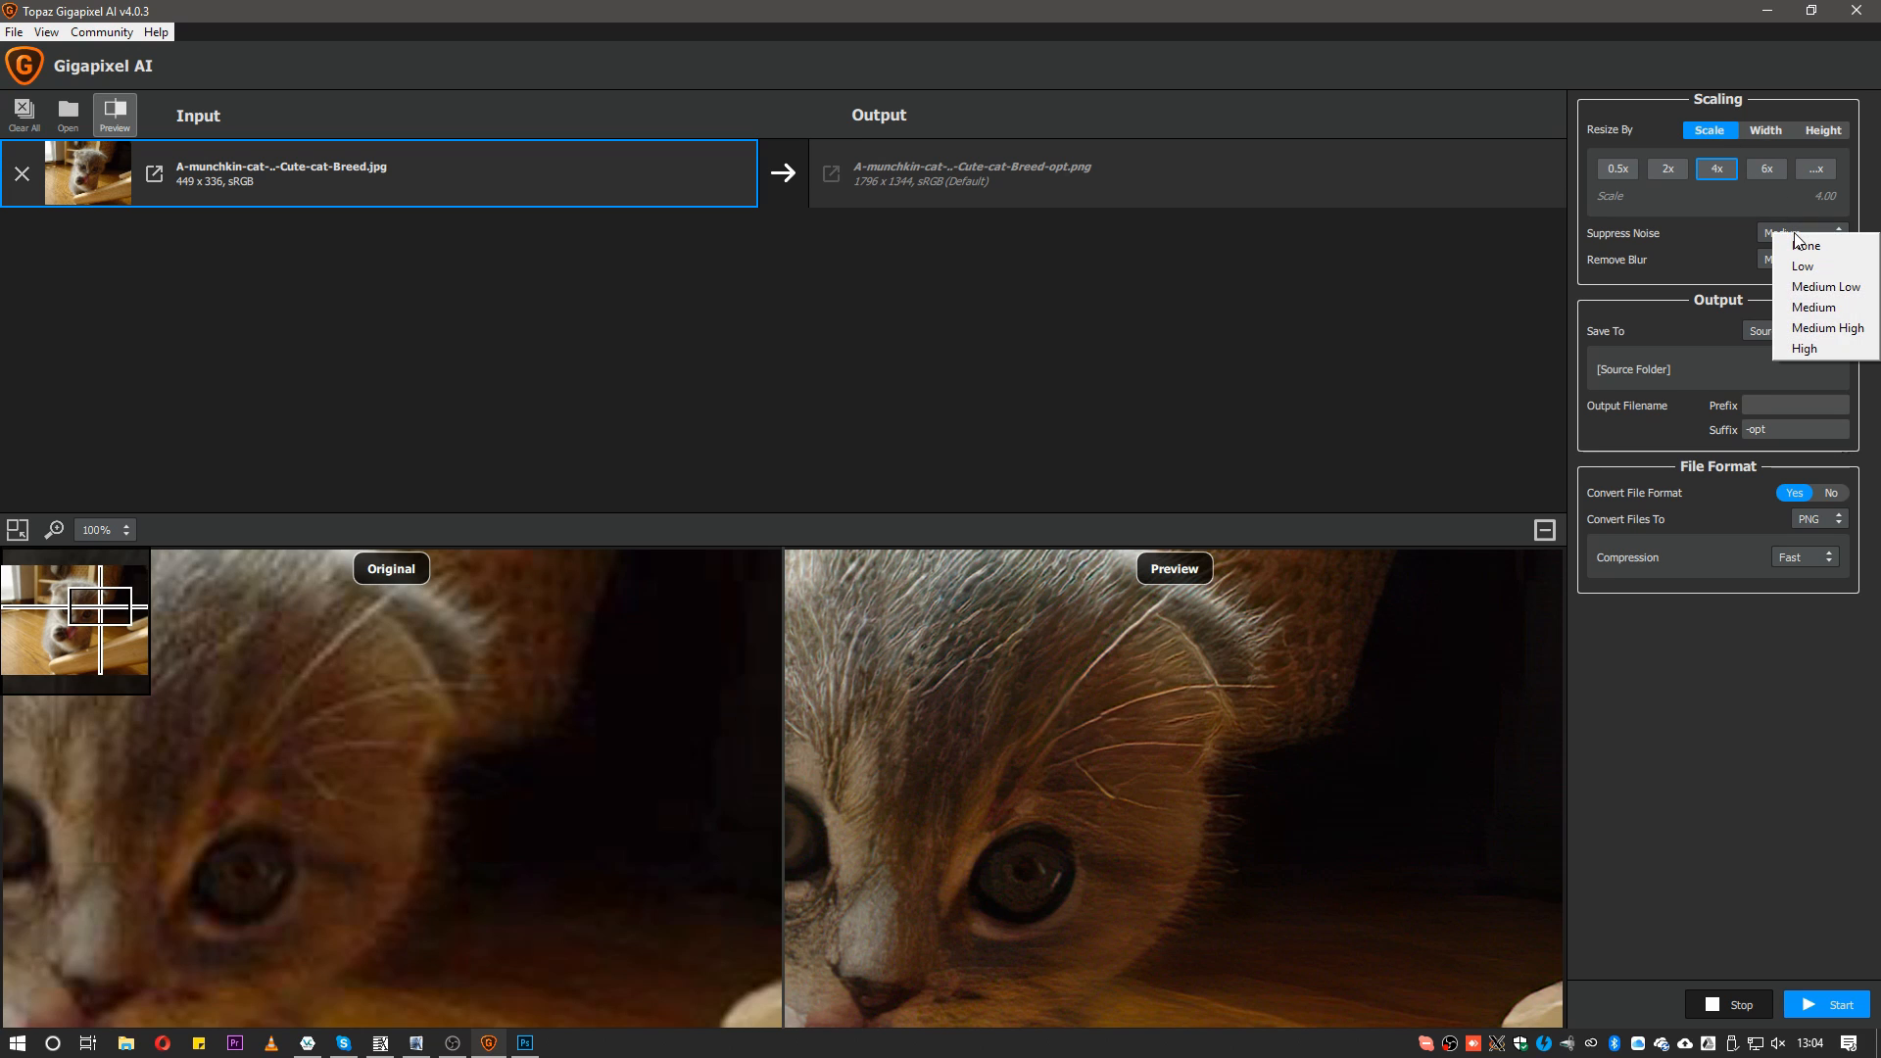
pyautogui.click(1805, 349)
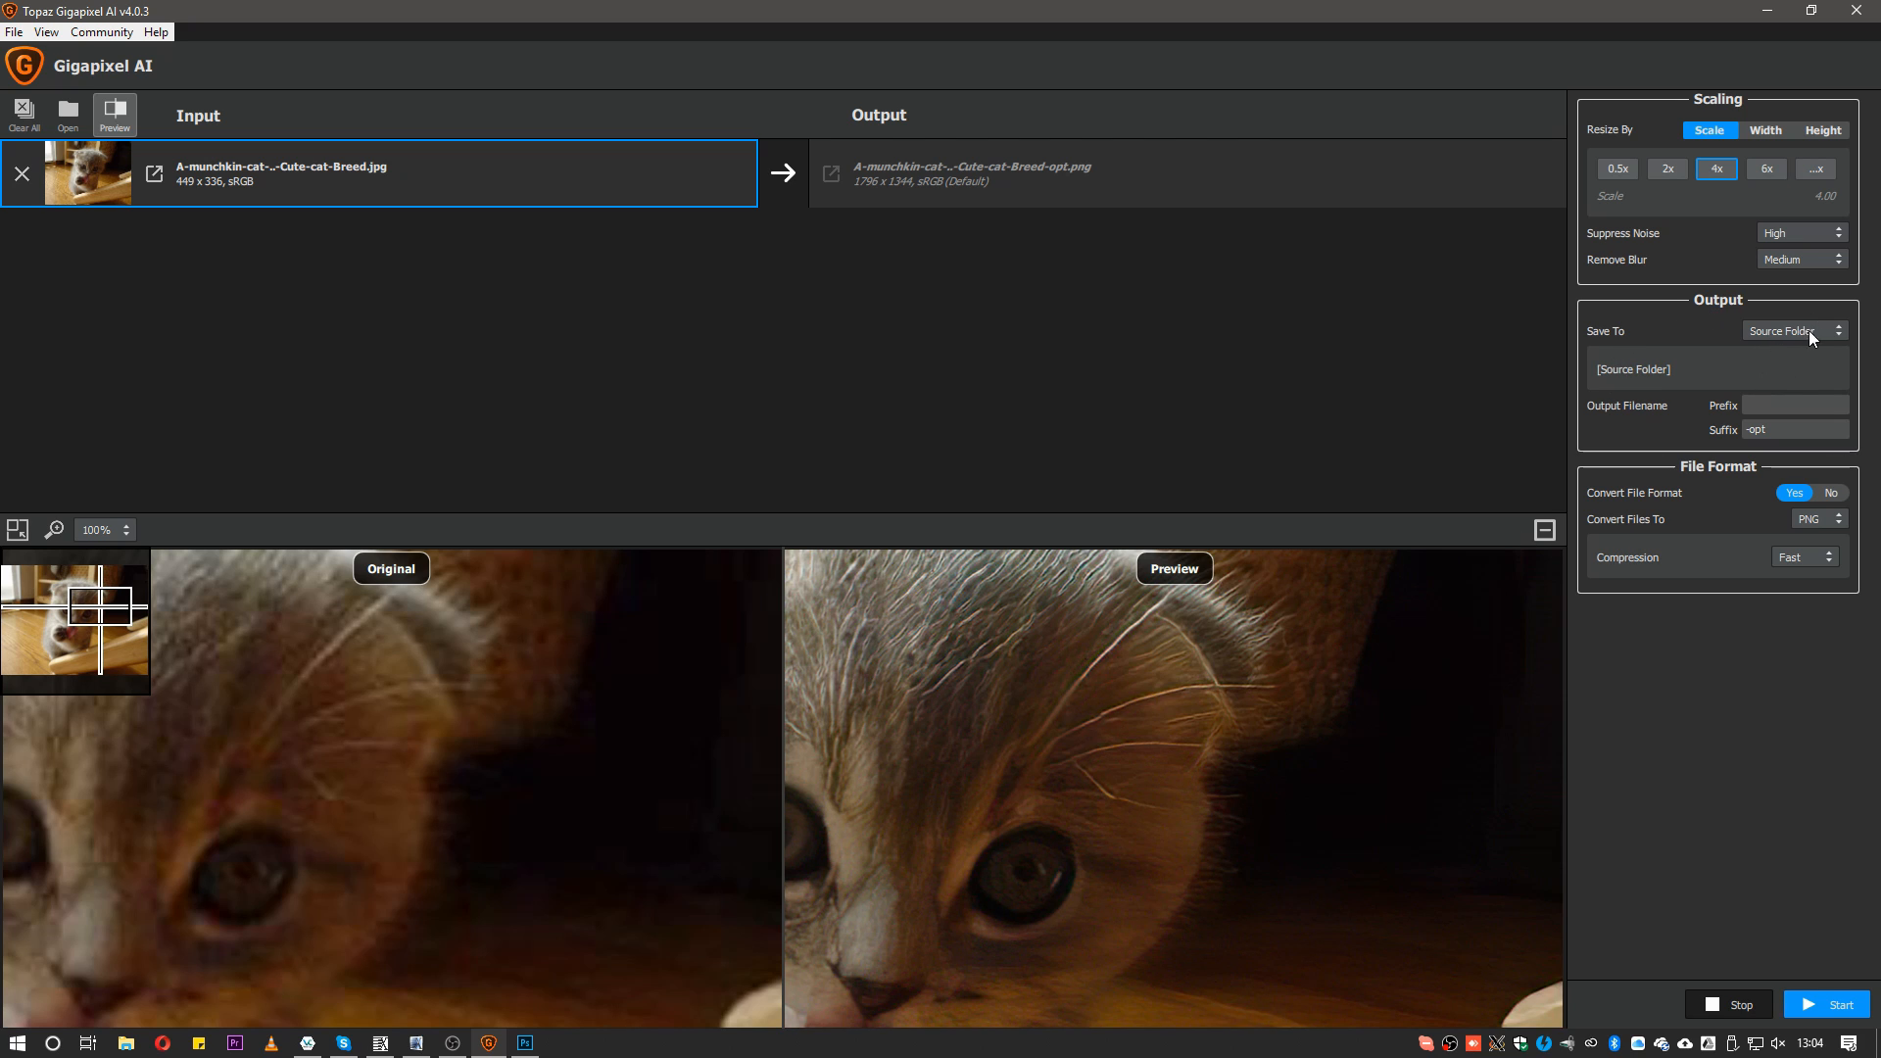
pyautogui.click(1788, 432)
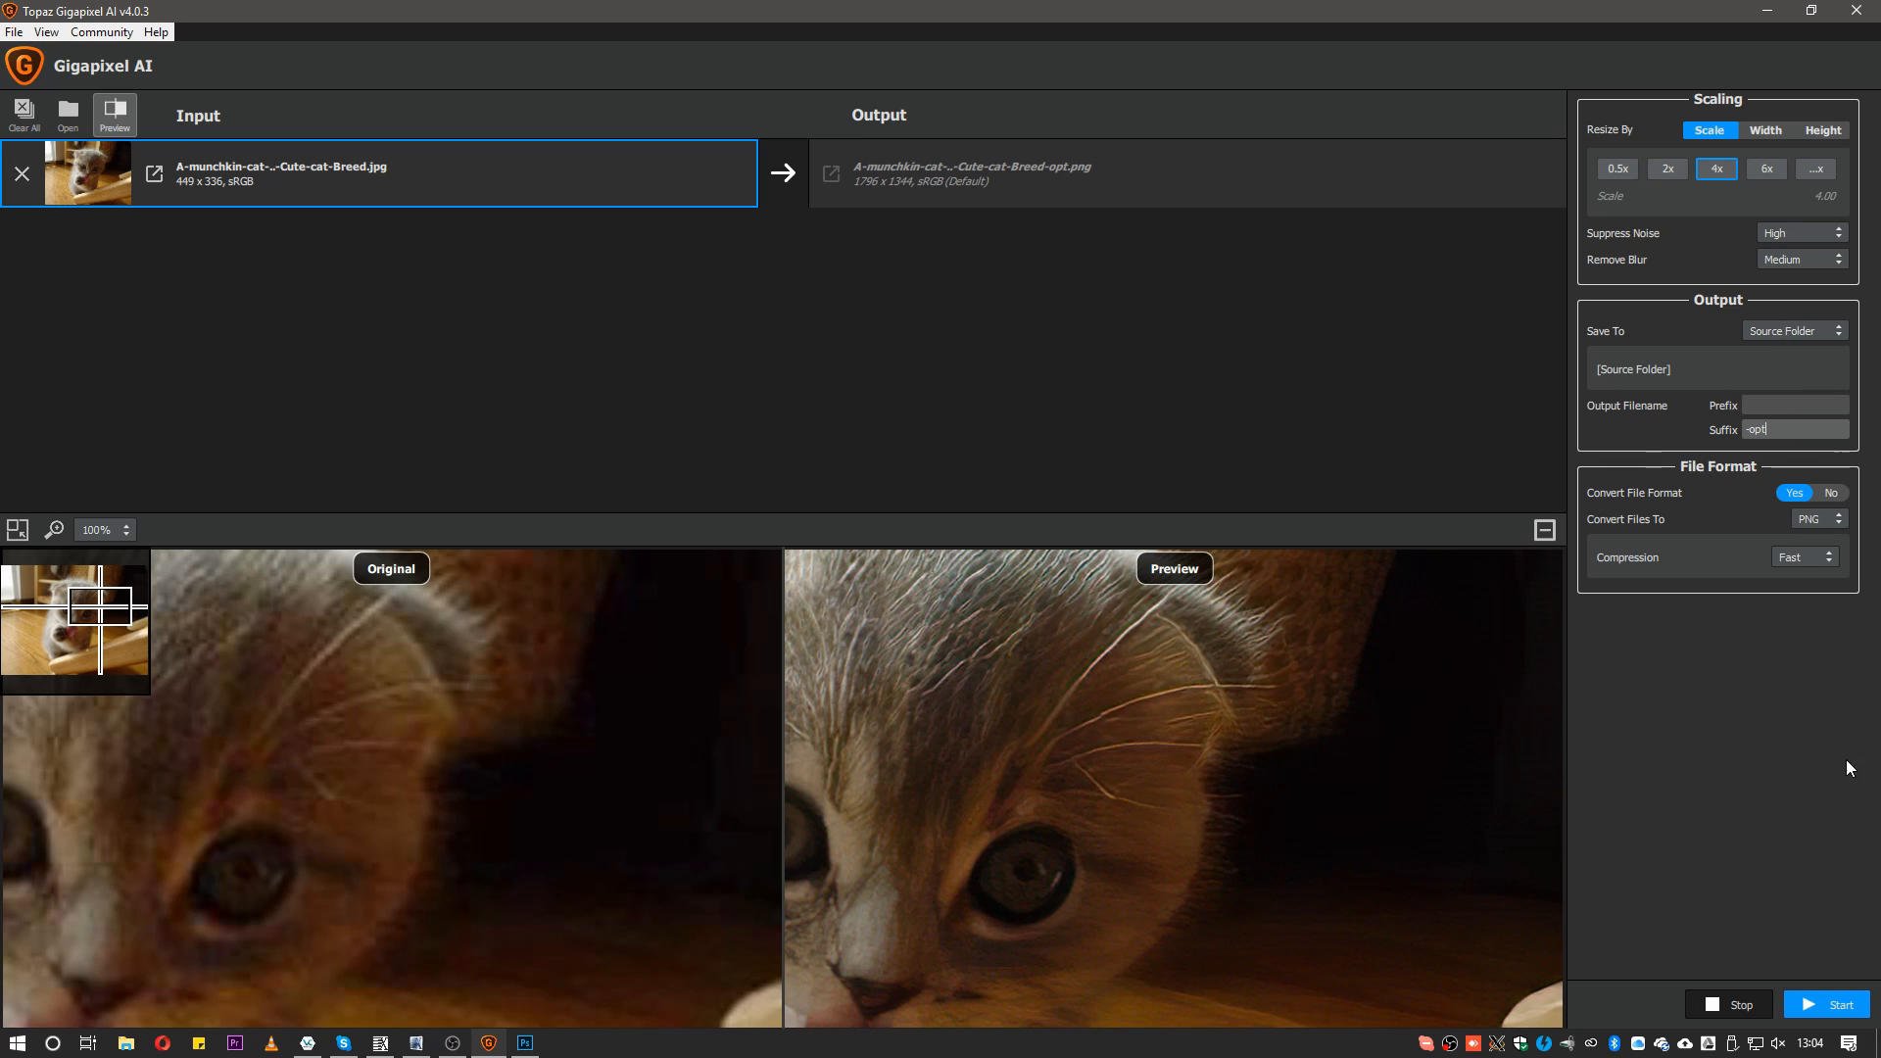
pyautogui.click(1832, 1008)
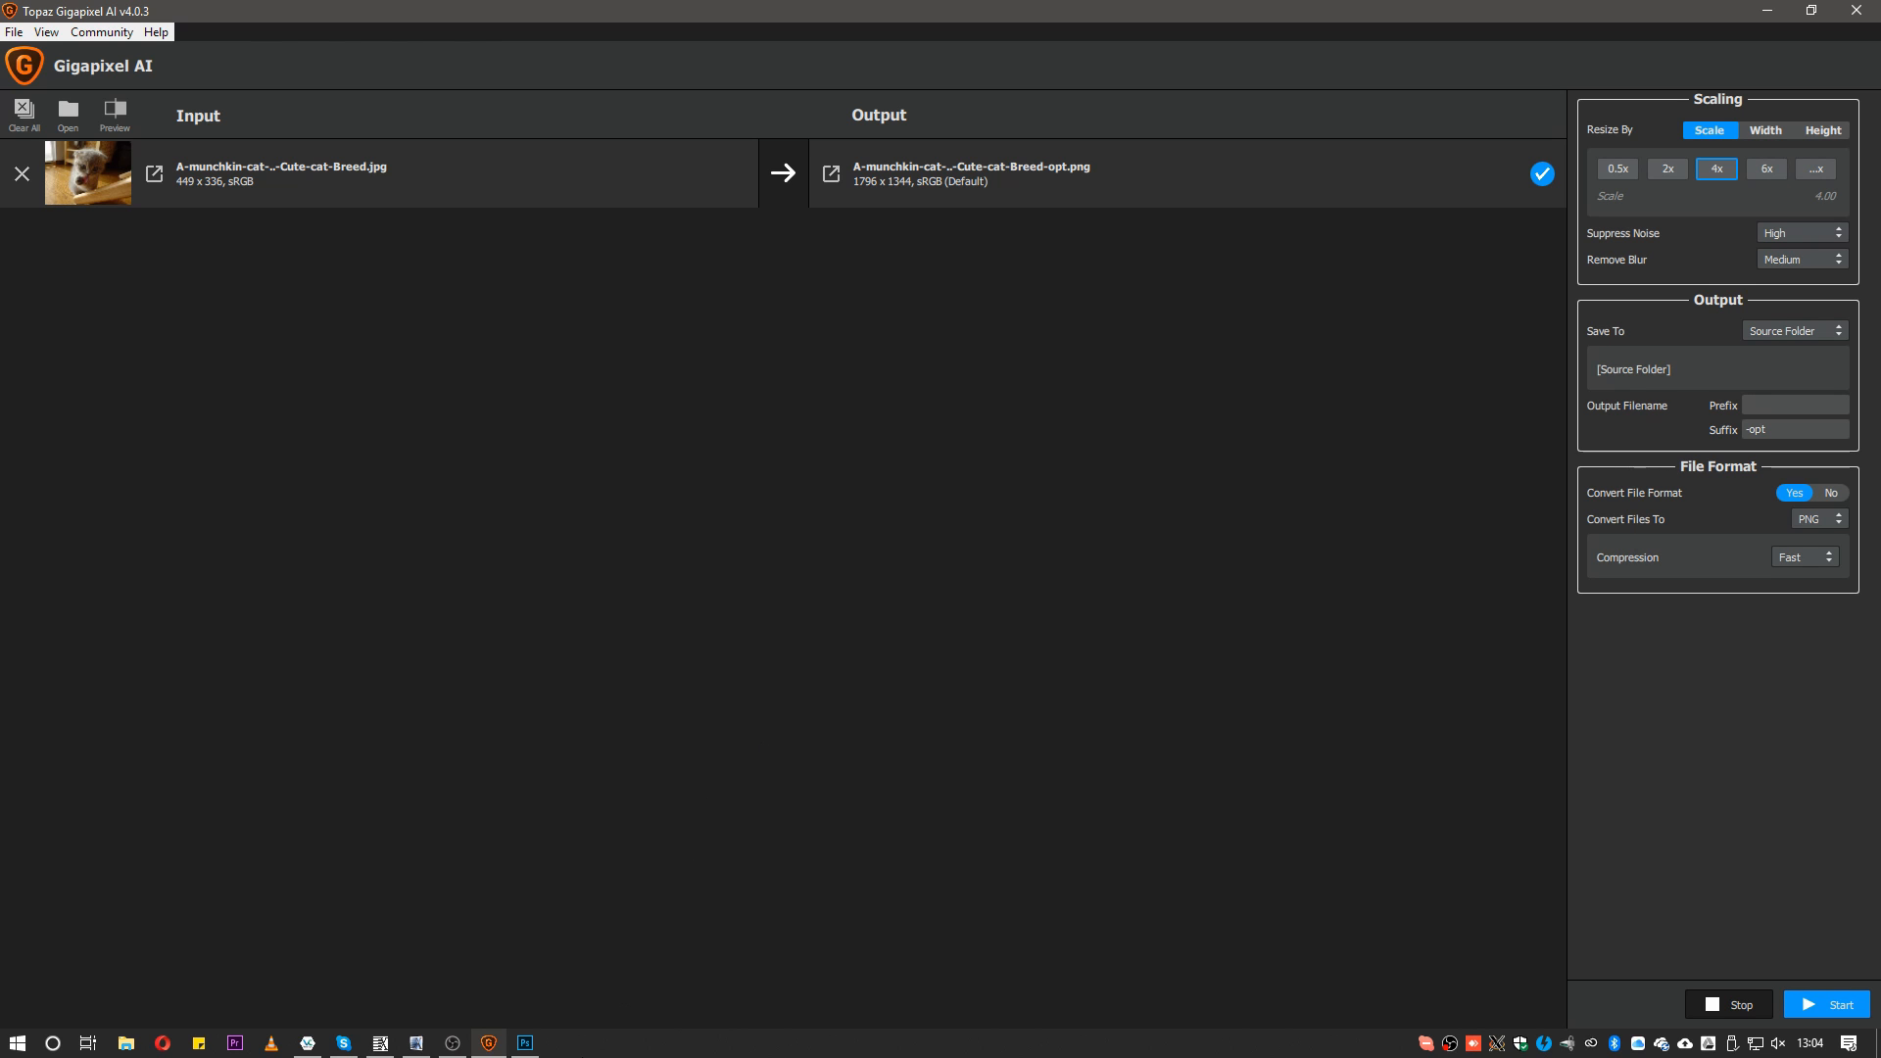
# Switch to Photoshop and open the upscaled file A-munchkin-cat-..-Cute-cat-Breed-opt.png
pyautogui.click(525, 1042)
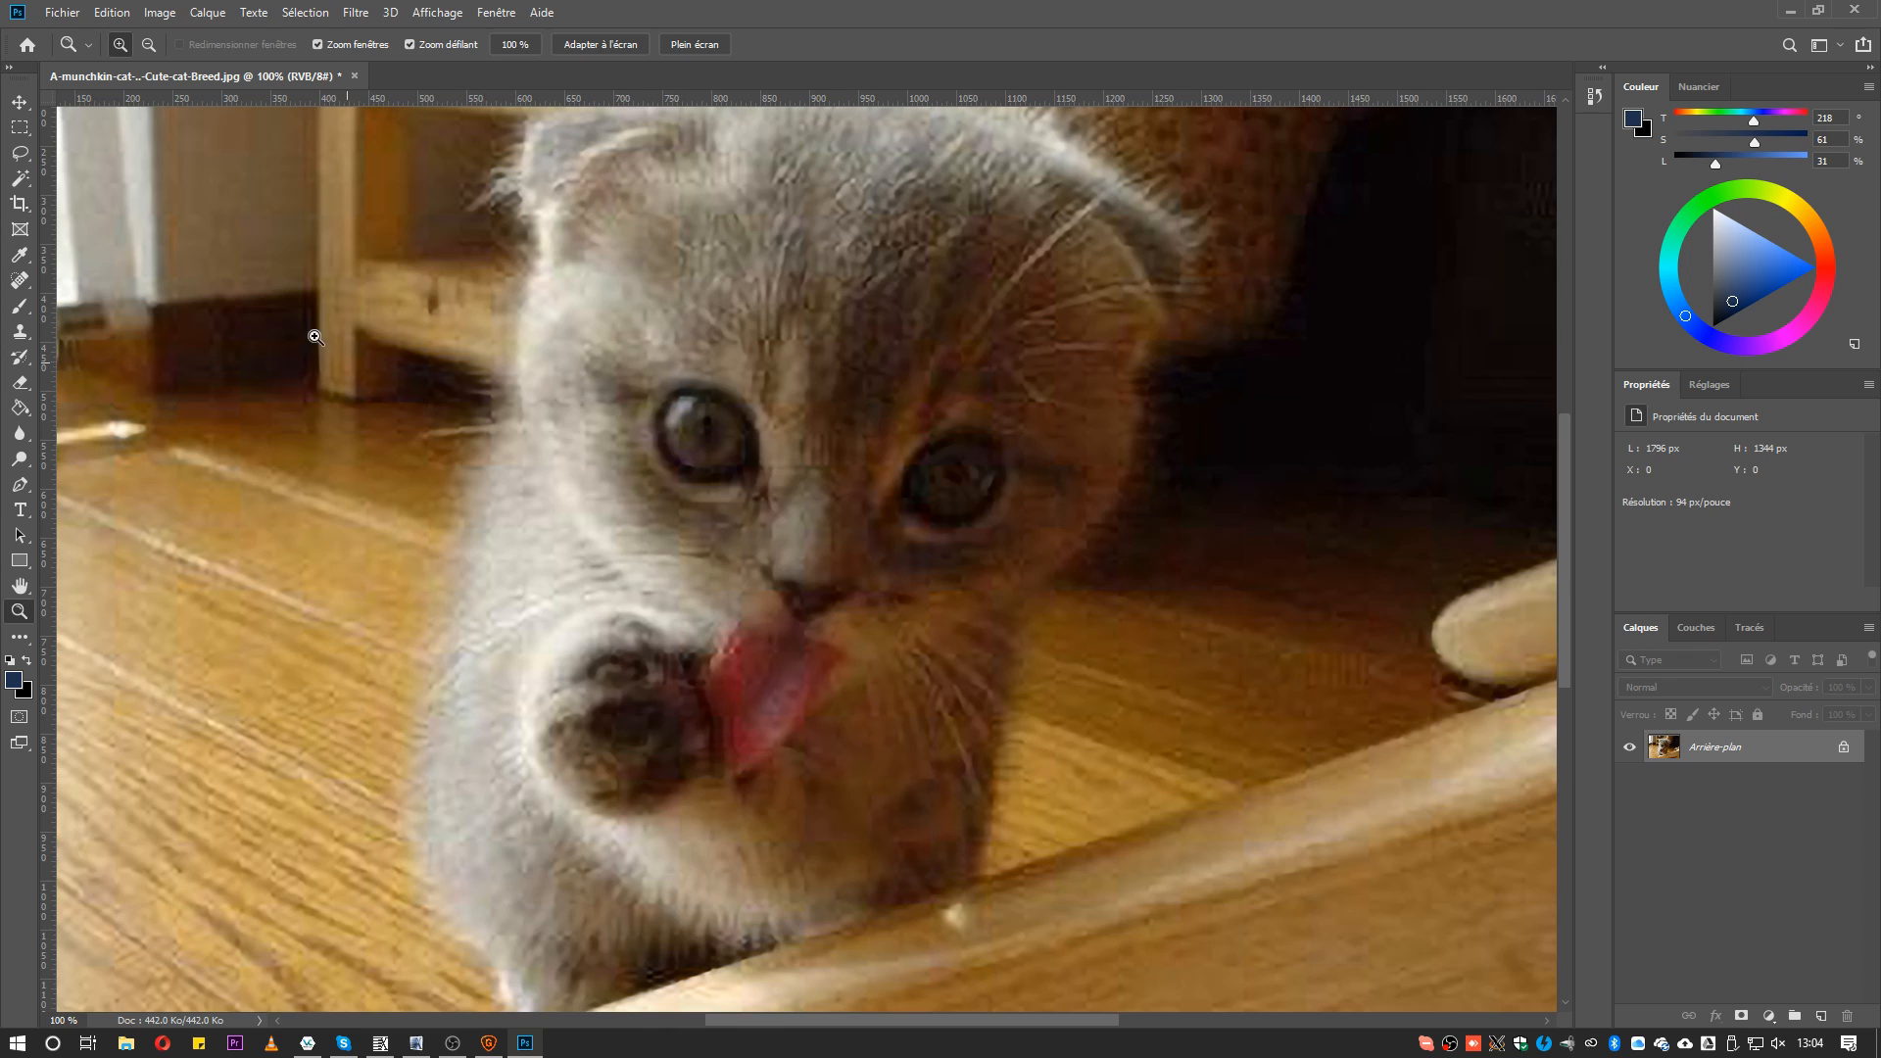
pyautogui.click(62, 13)
pyautogui.click(78, 52)
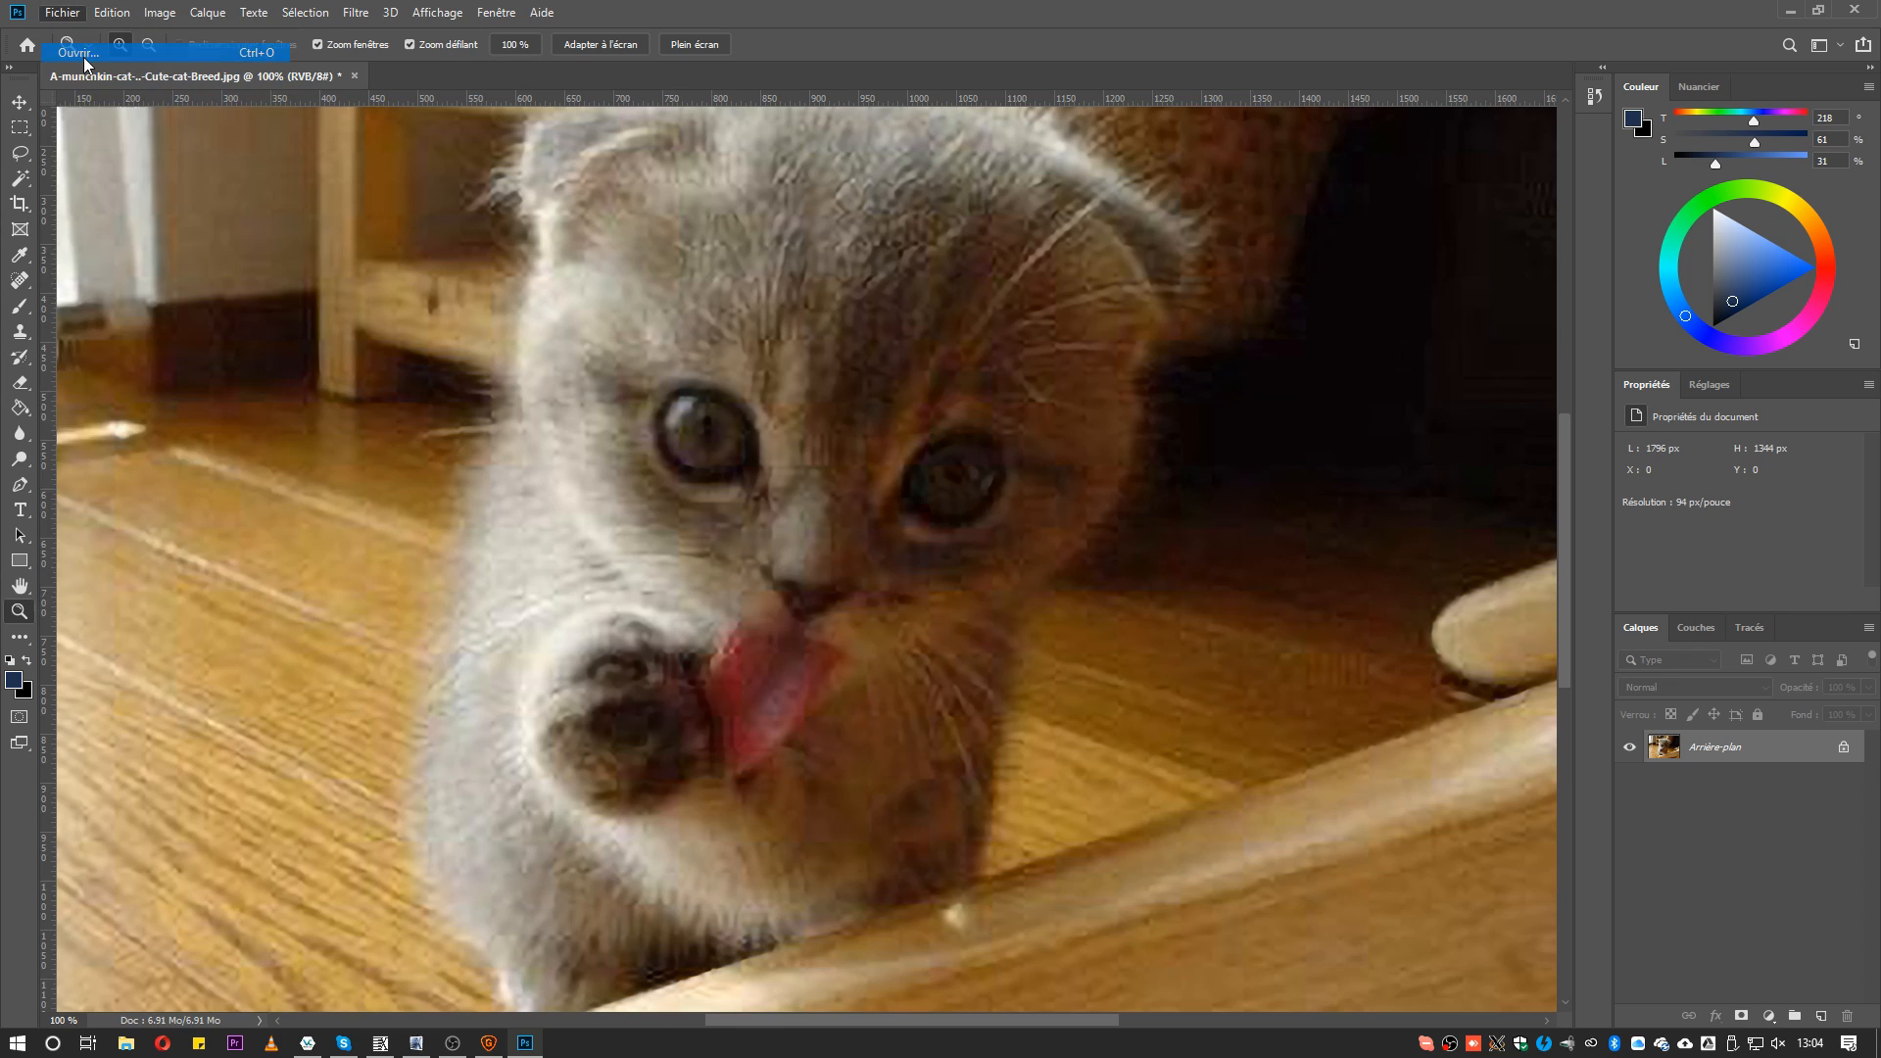
pyautogui.click(598, 167)
pyautogui.click(1247, 738)
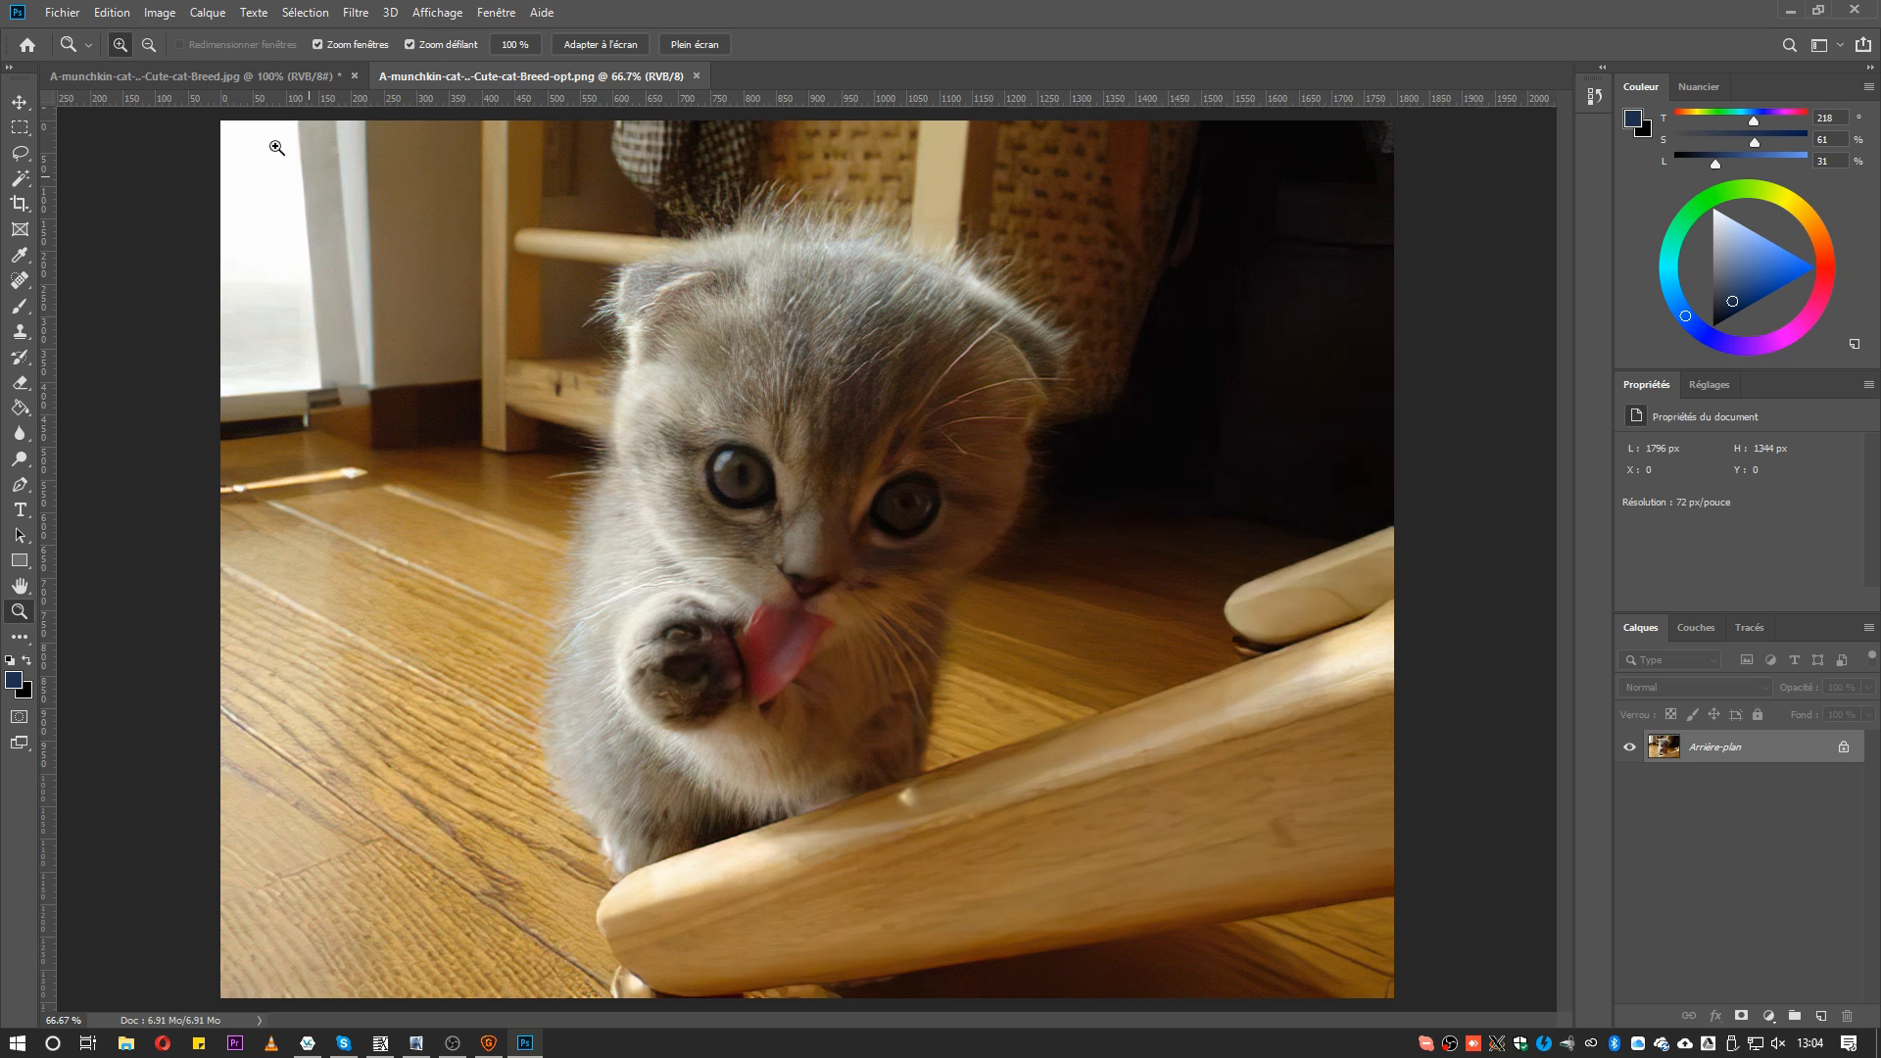
# Arrange the two upscaled kitten documents side by side in vertical tiles
pyautogui.click(284, 76)
pyautogui.click(603, 76)
pyautogui.click(613, 359)
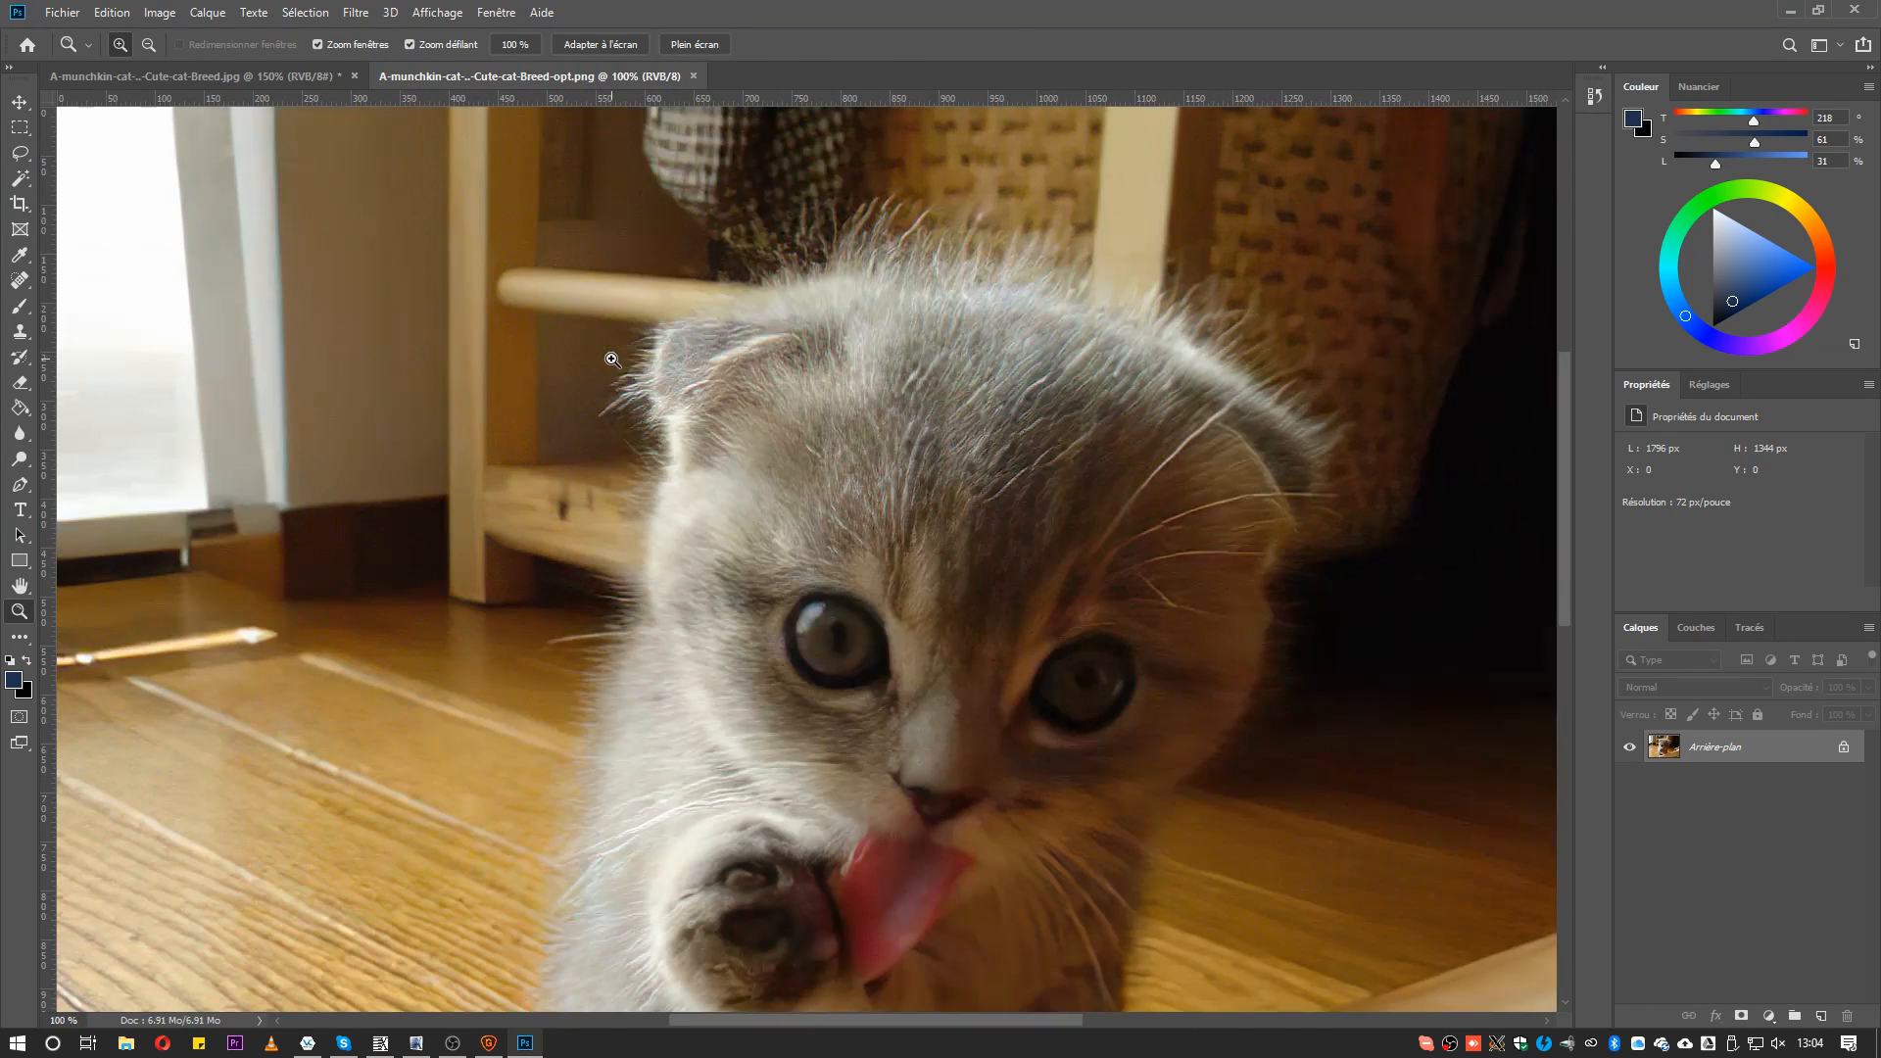
pyautogui.click(494, 14)
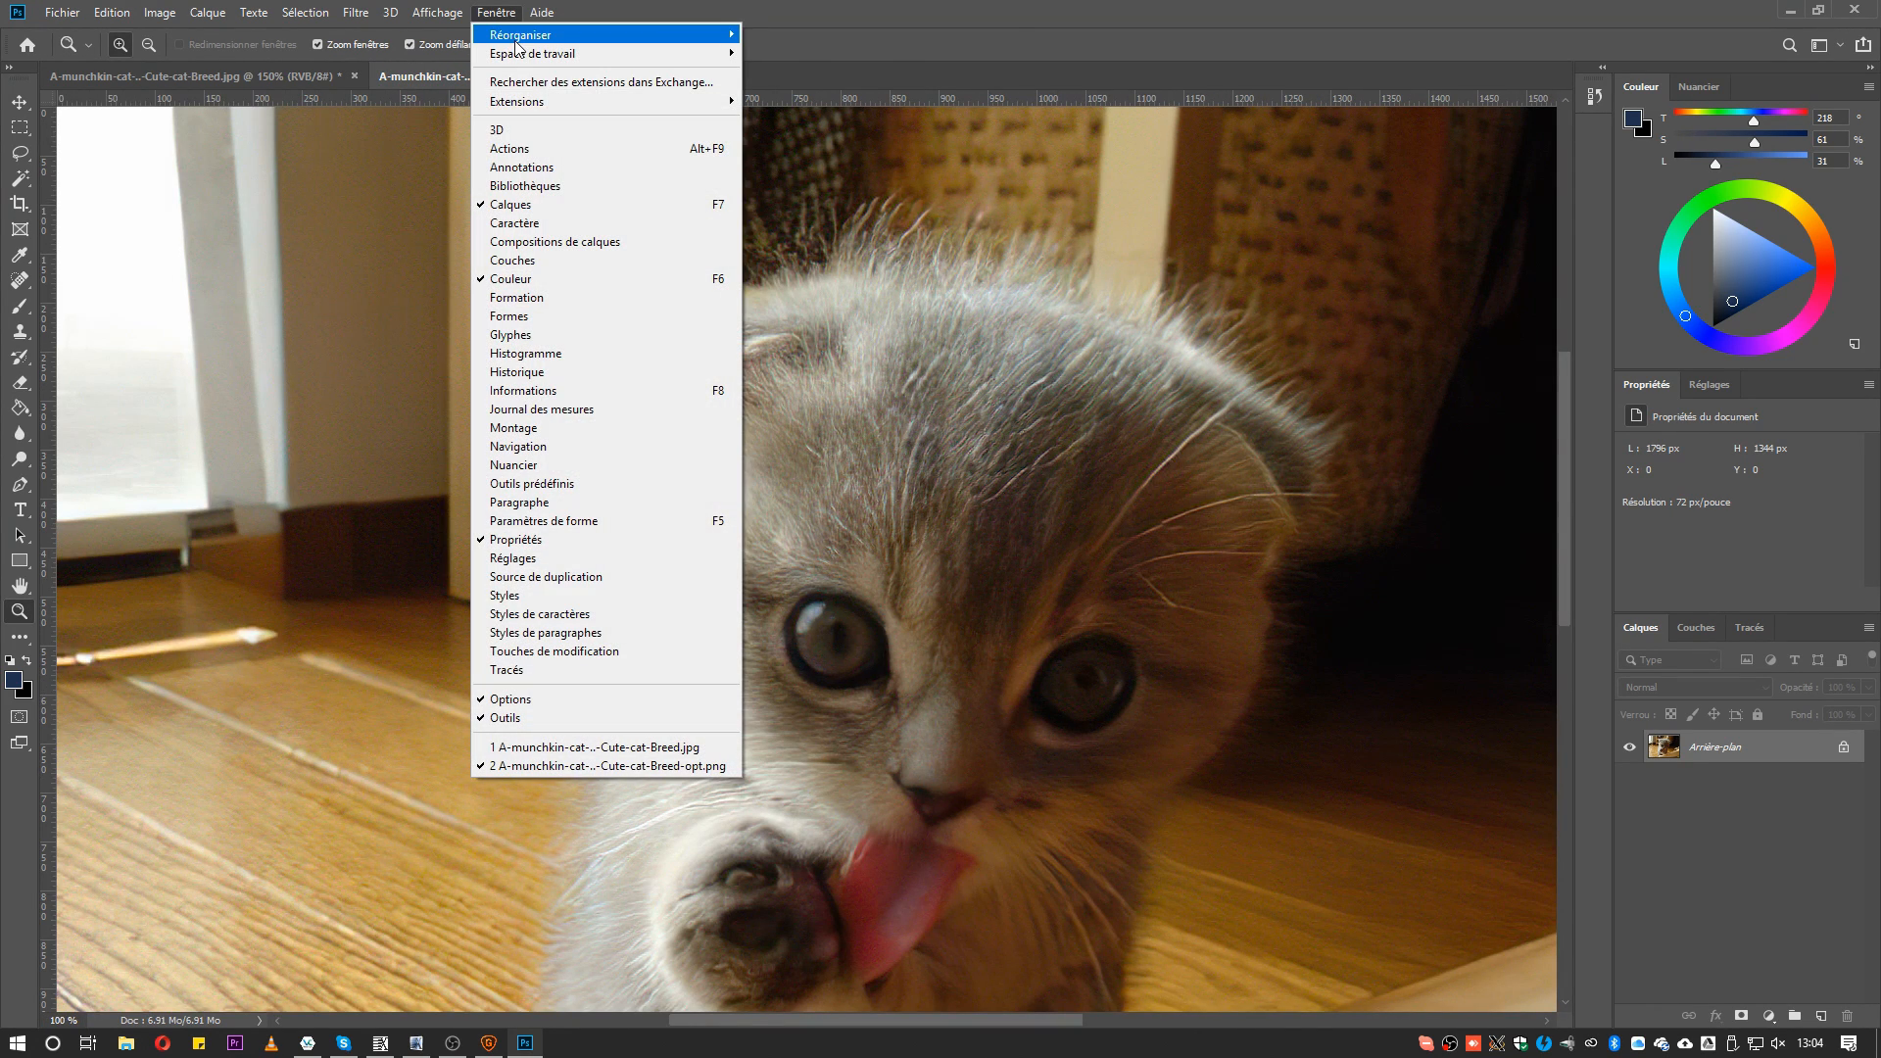
pyautogui.moveTo(523, 39)
pyautogui.click(979, 89)
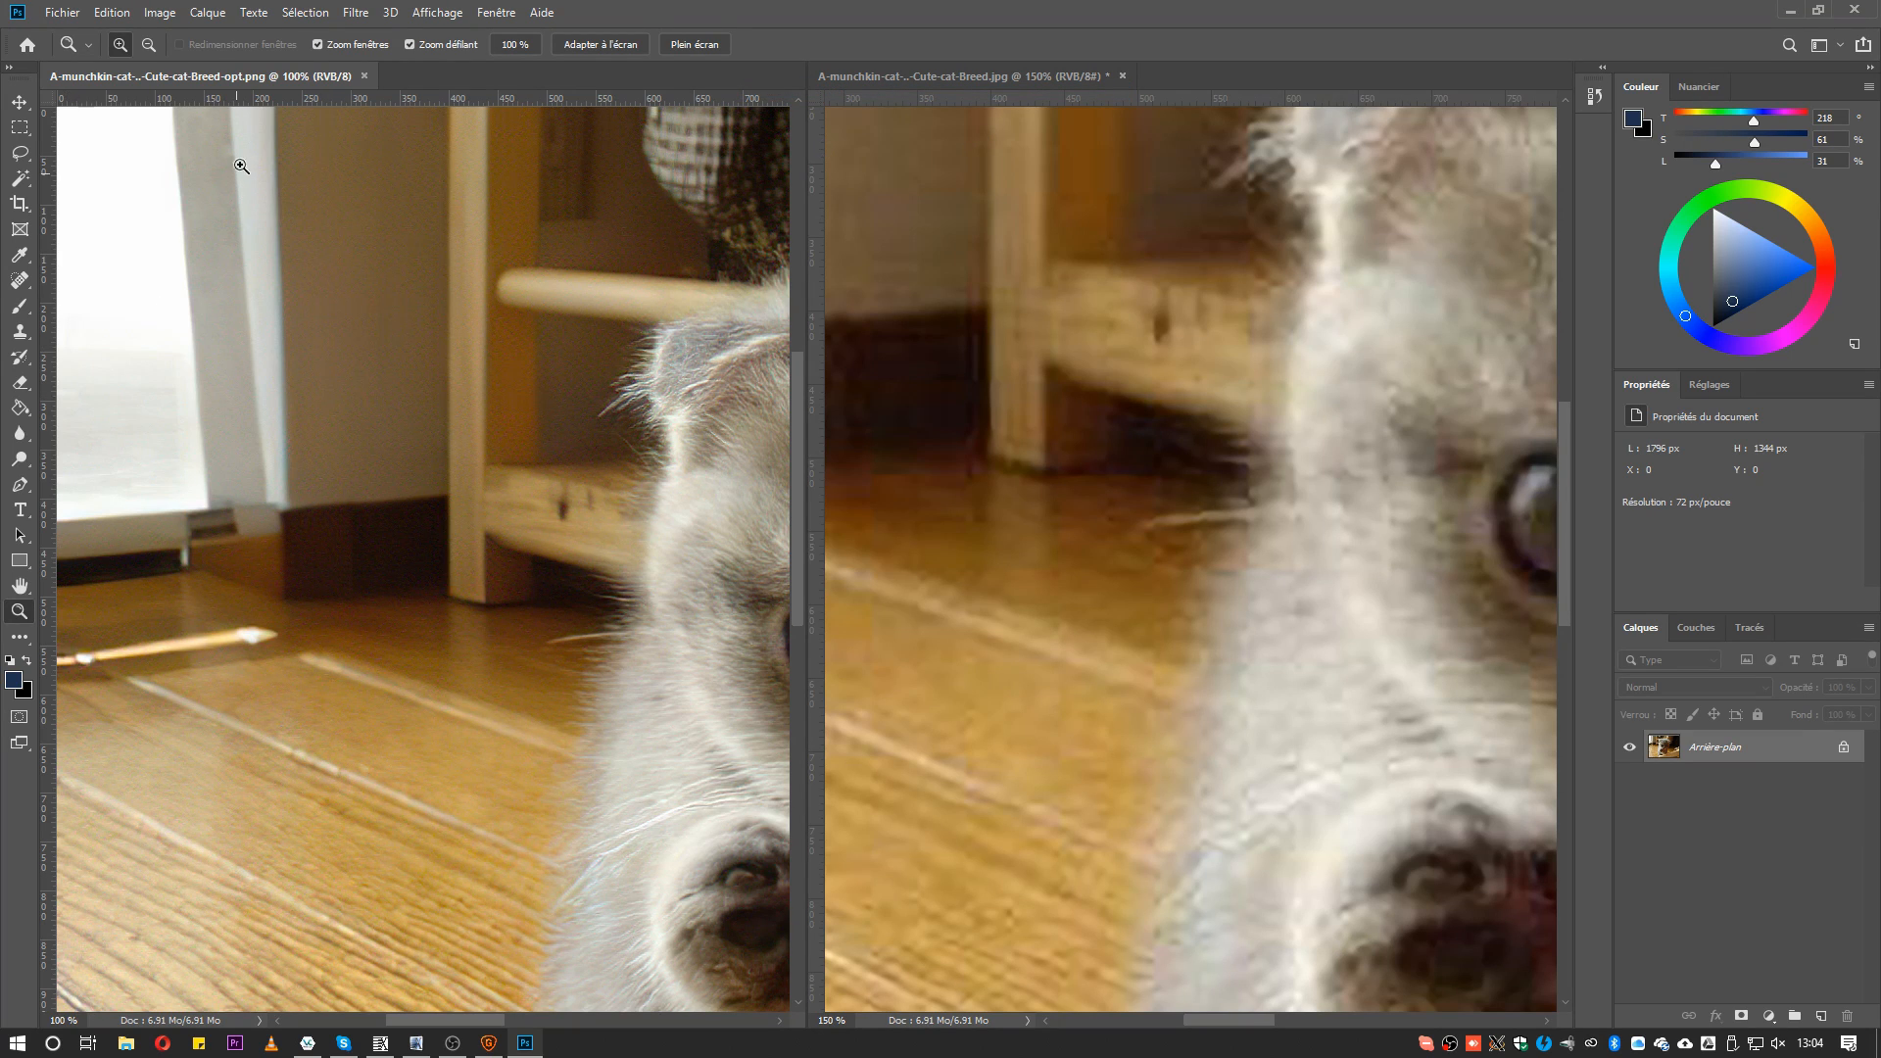
# Turn off zooming of all windows together and magnify each document separately to 200%
pyautogui.click(341, 44)
pyautogui.click(458, 469)
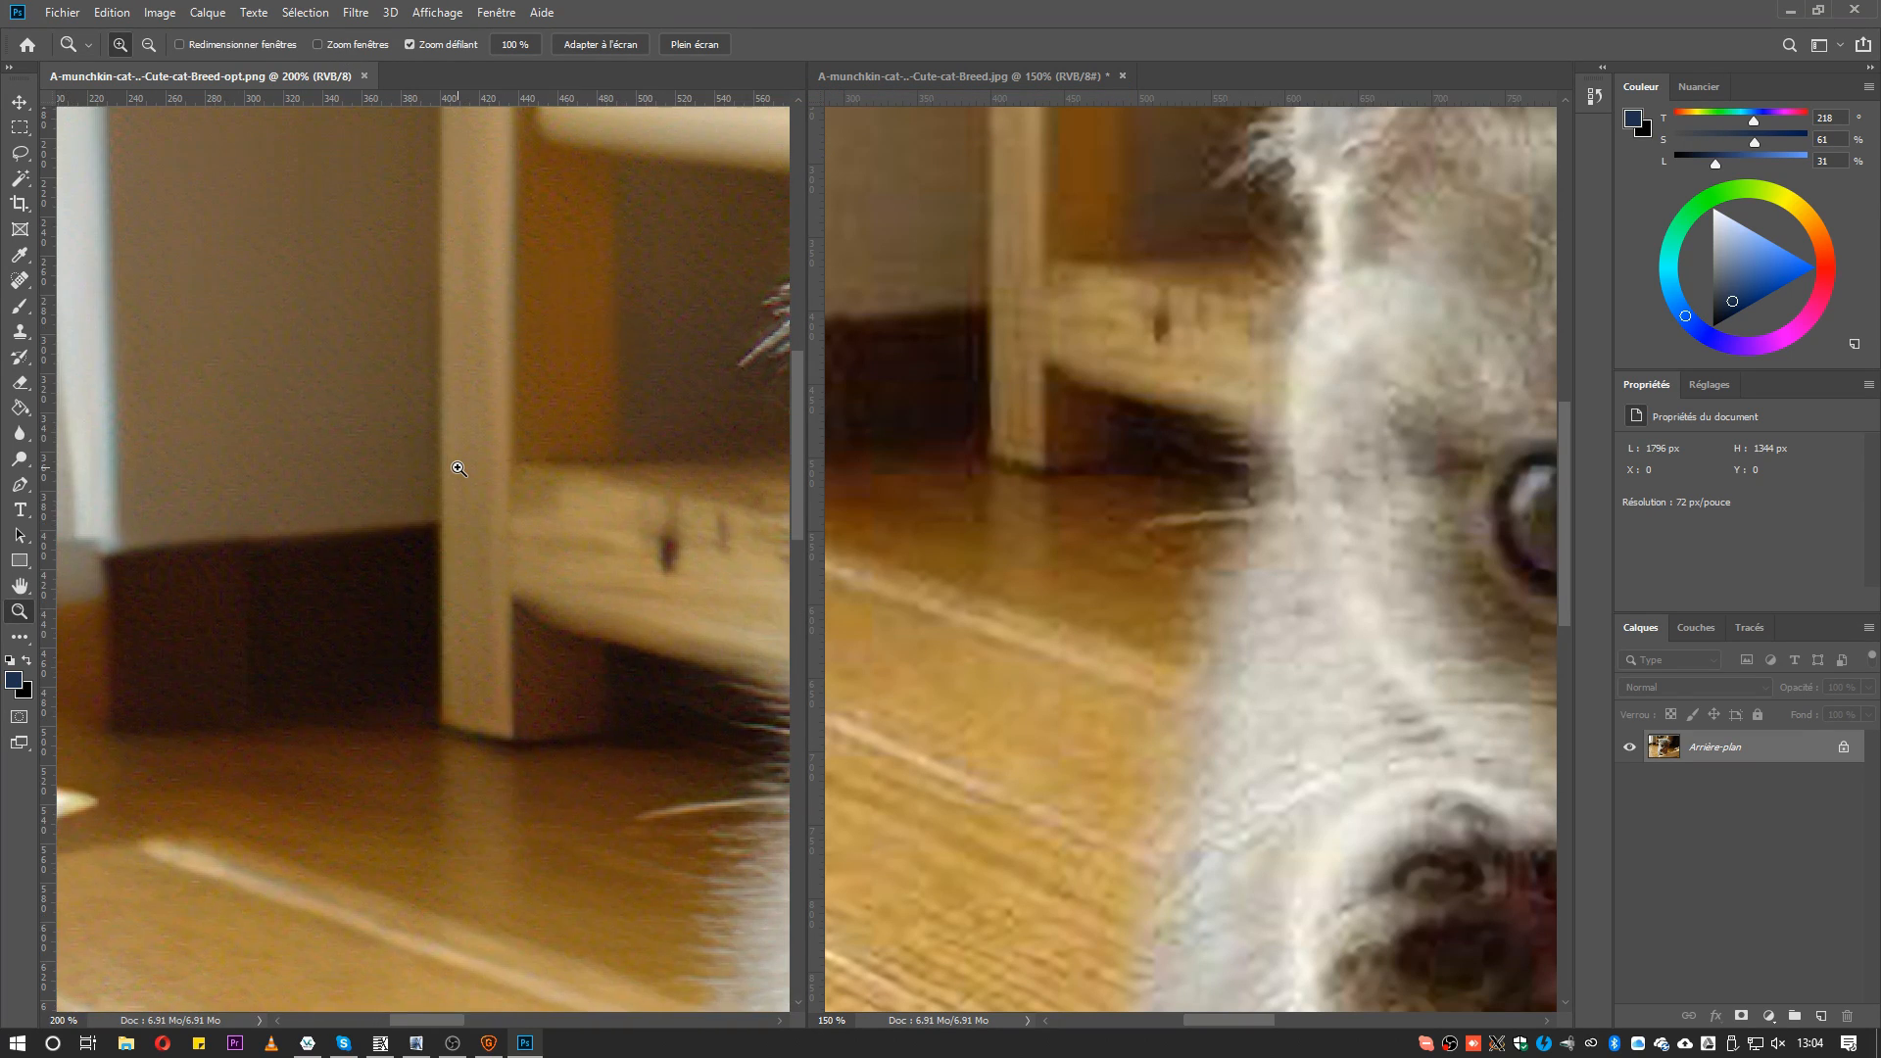
pyautogui.click(1170, 534)
pyautogui.click(1171, 558)
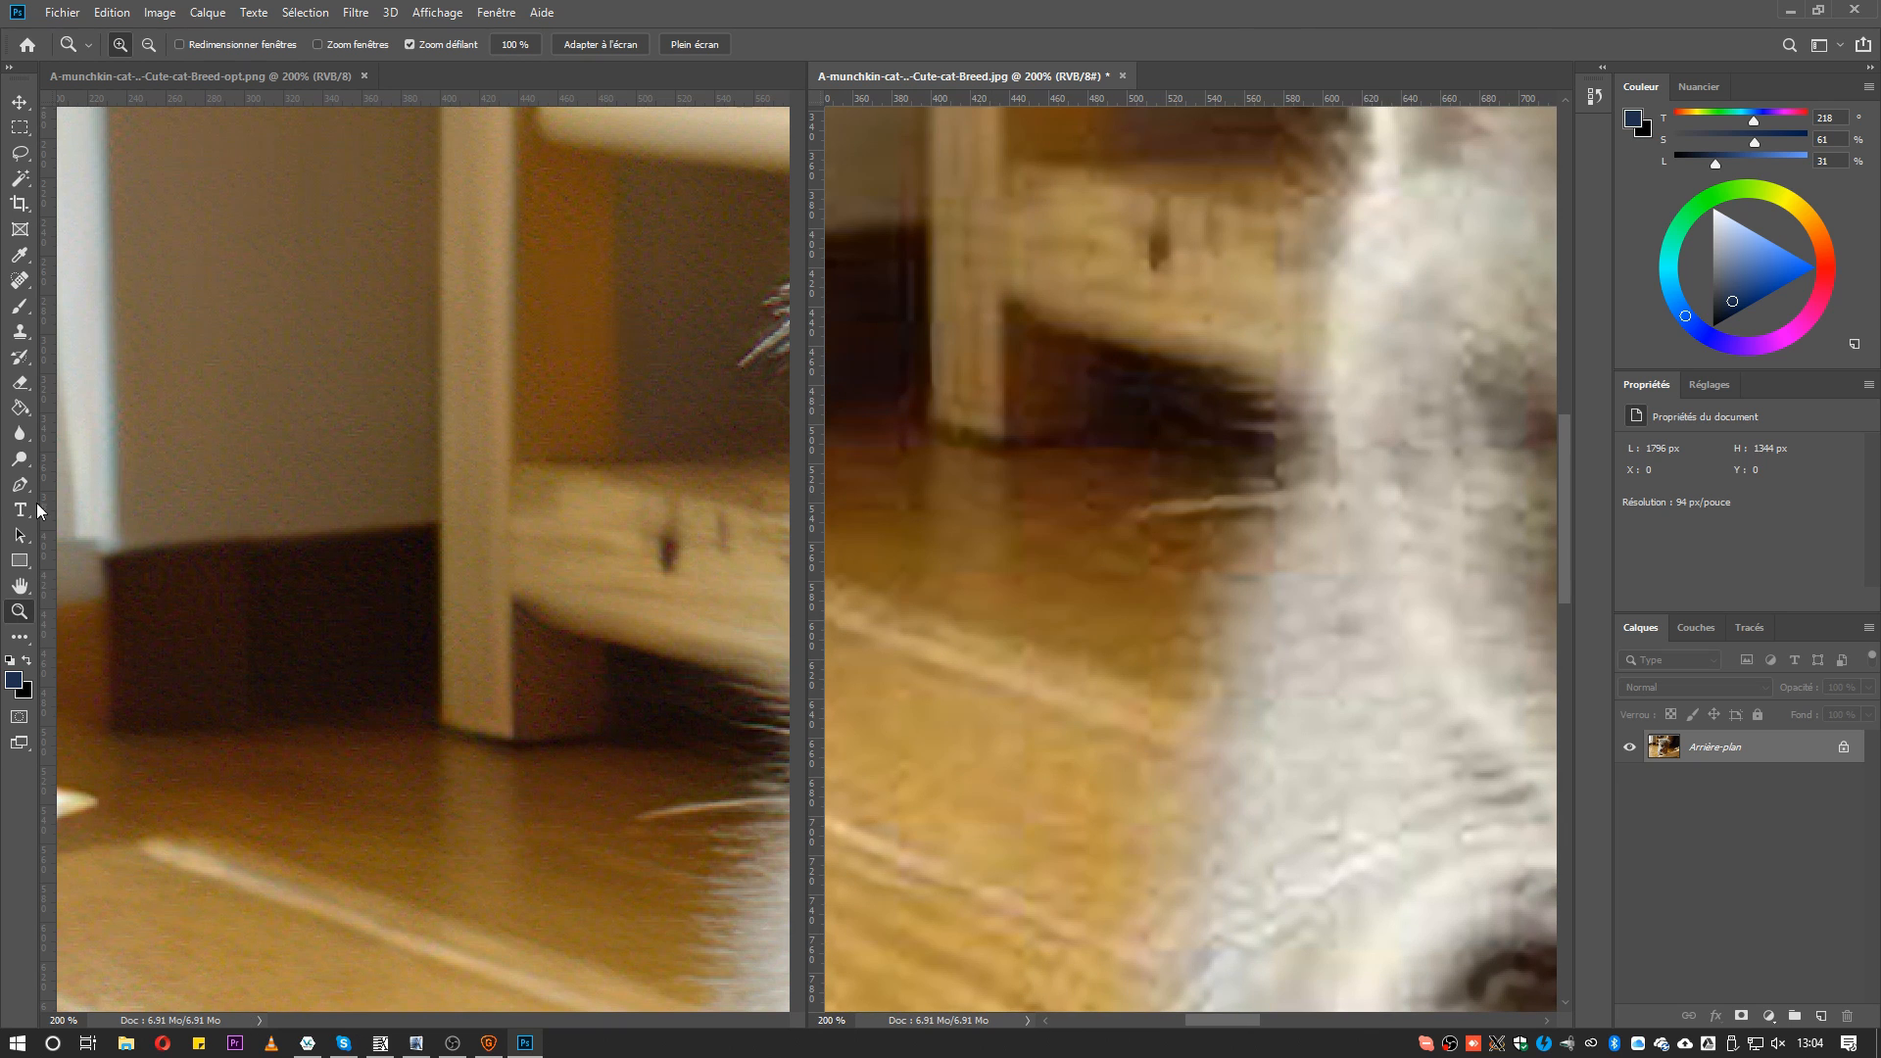
# Pan each document to the same area around the kitten's ear and eye, and enable scrolling of all windows together
pyautogui.click(19, 586)
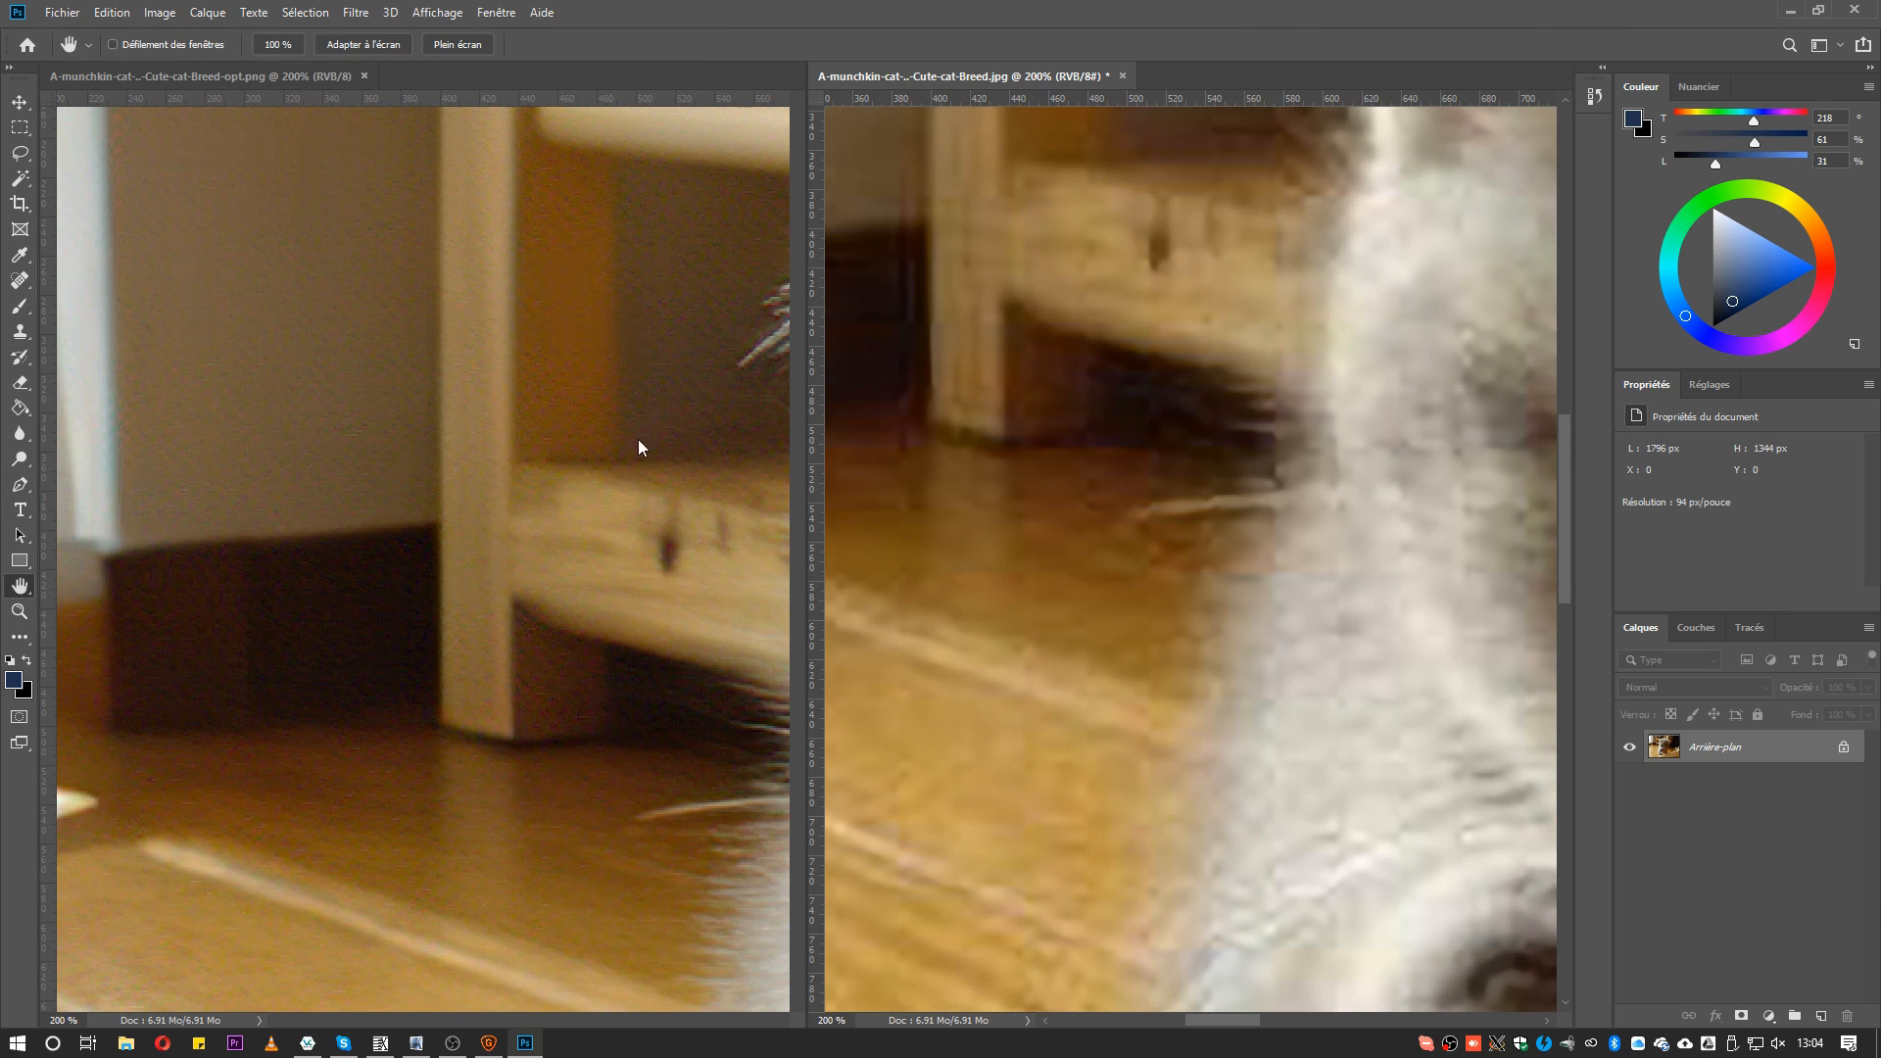
pyautogui.moveTo(658, 448); pyautogui.dragTo(186, 441)
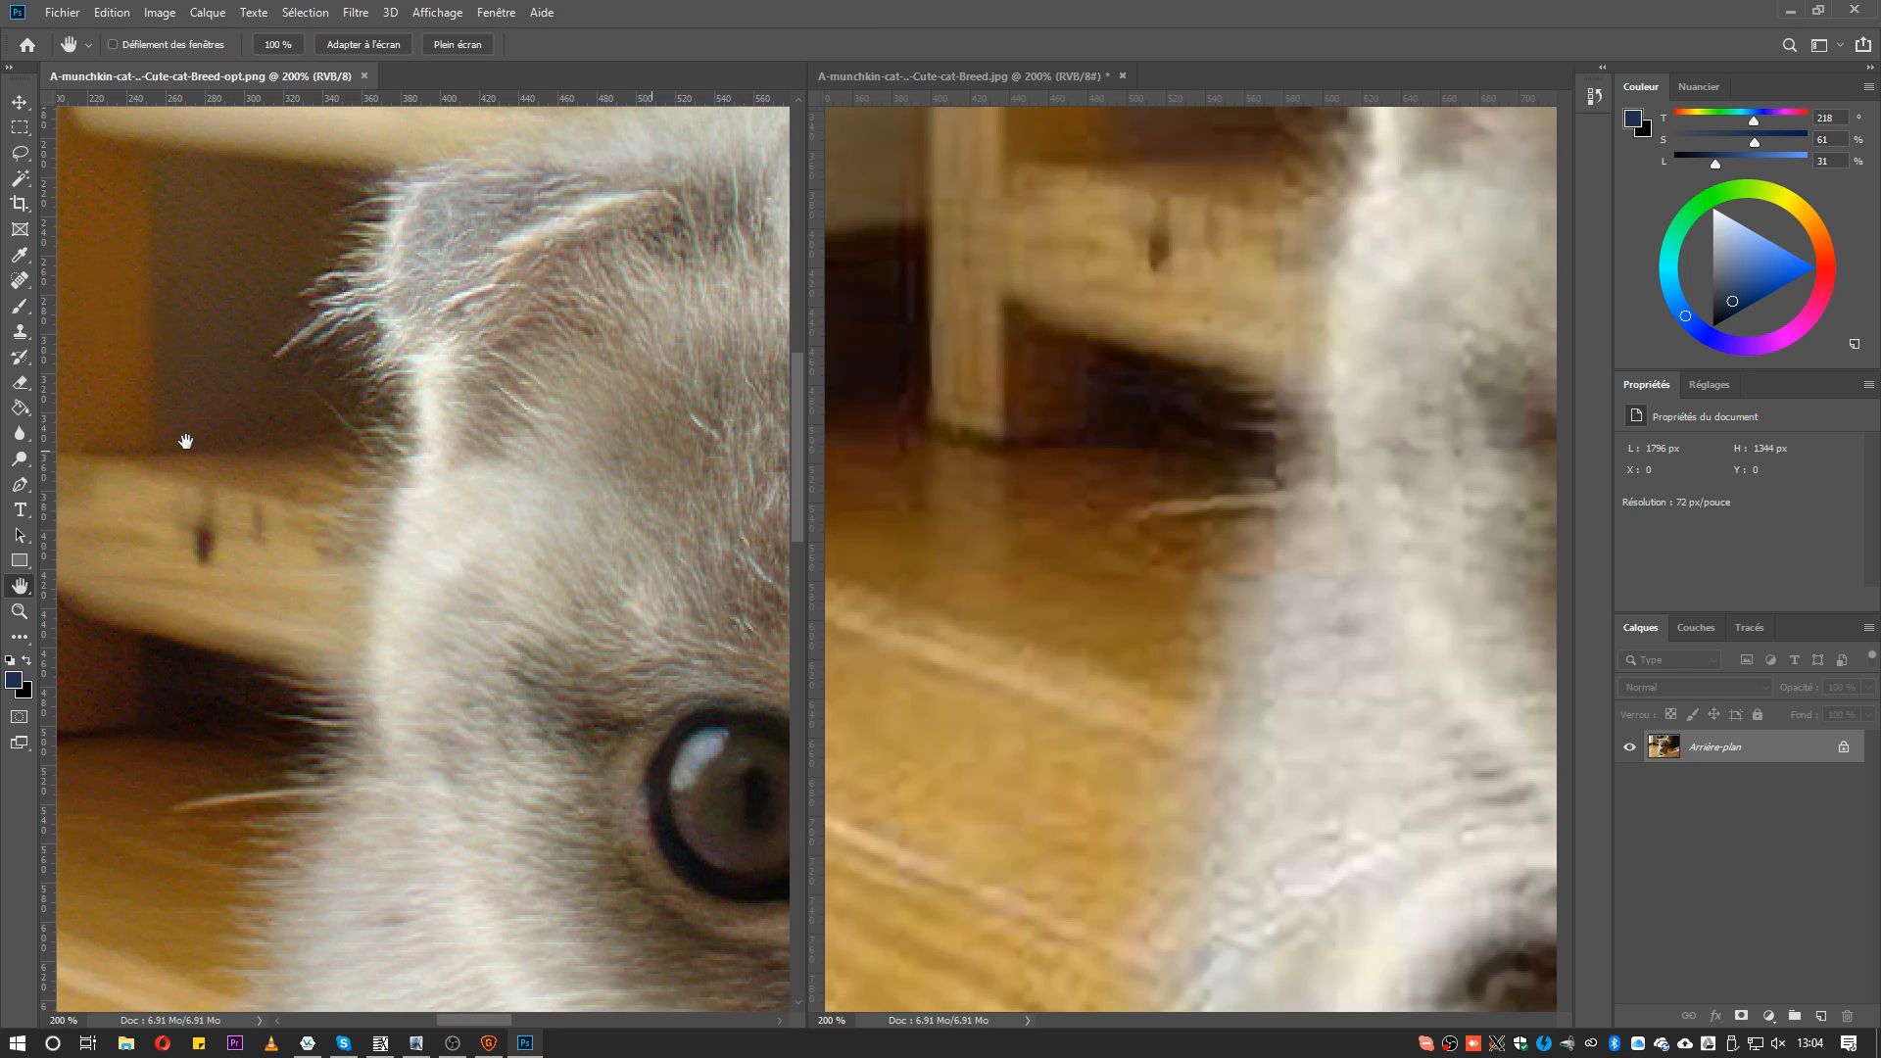
pyautogui.moveTo(1221, 601); pyautogui.dragTo(1375, 411)
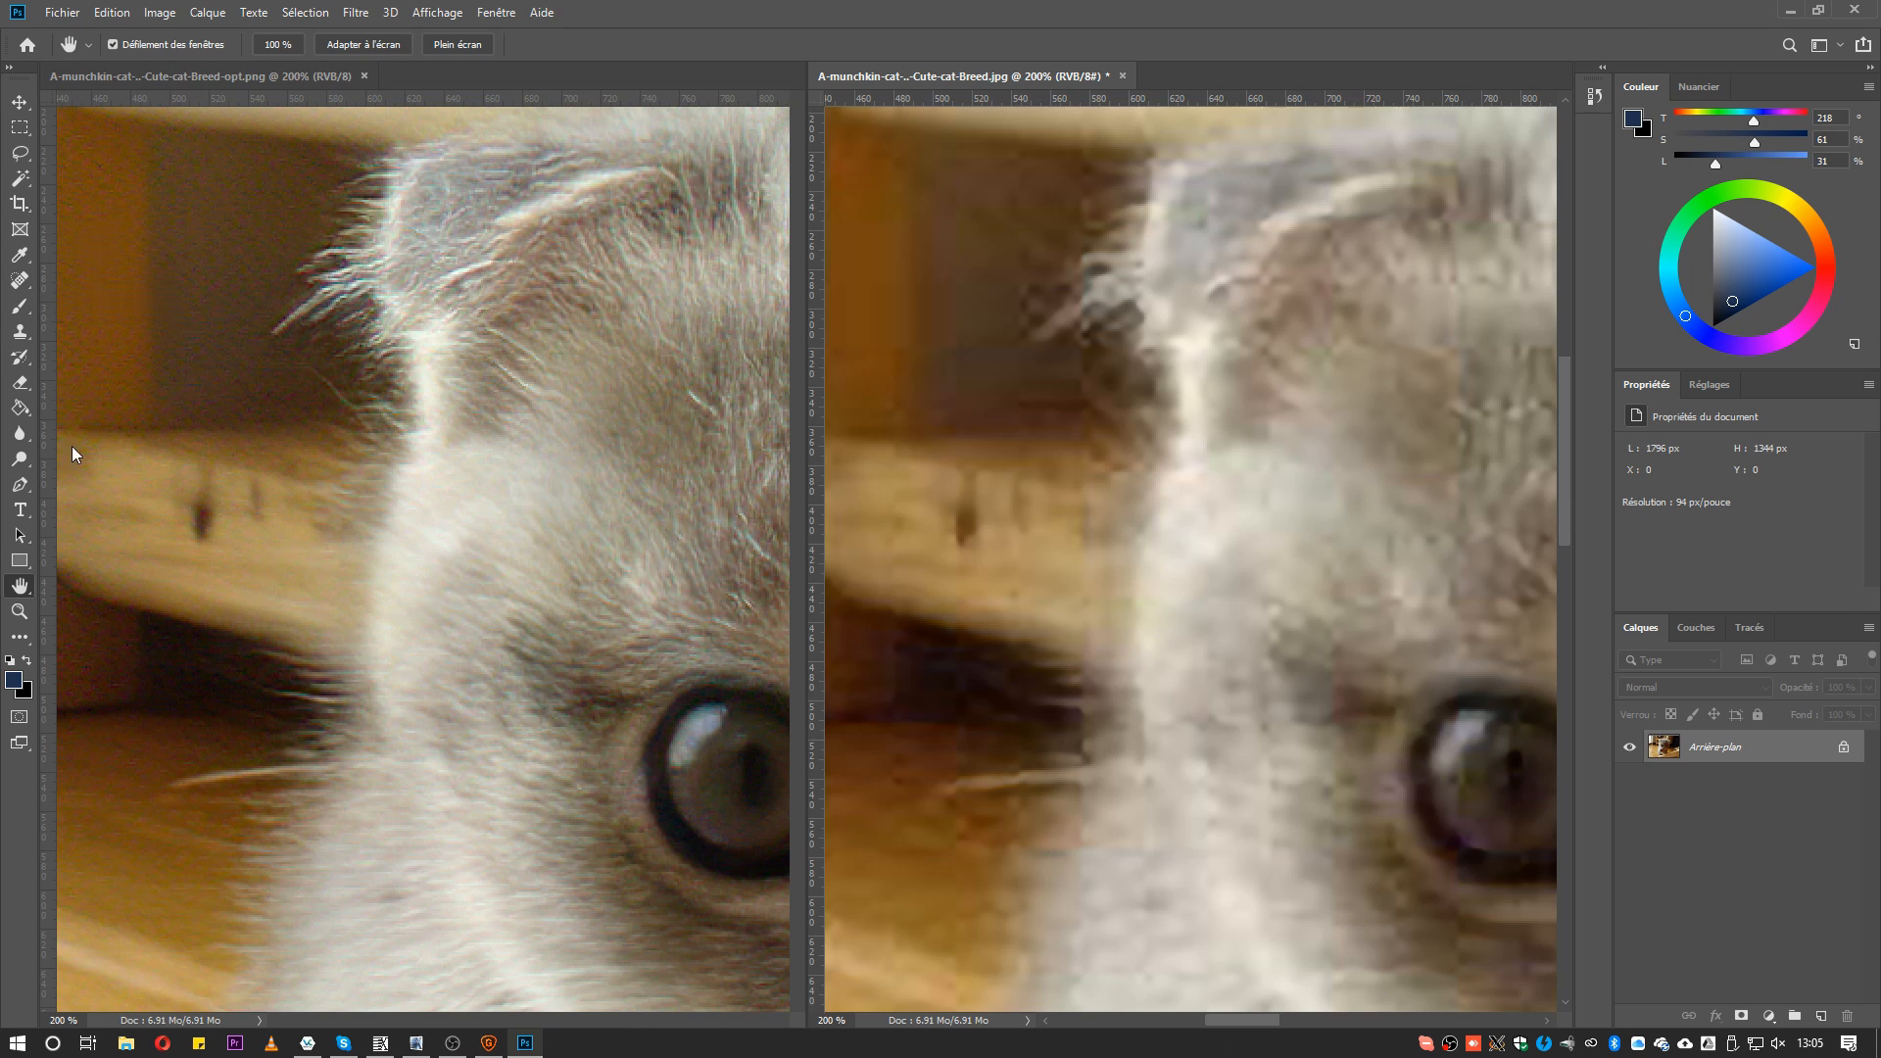
# Enable zooming of all windows together, zoom both documents out to 25% and centre the photos in their windows
pyautogui.click(19, 610)
pyautogui.click(323, 45)
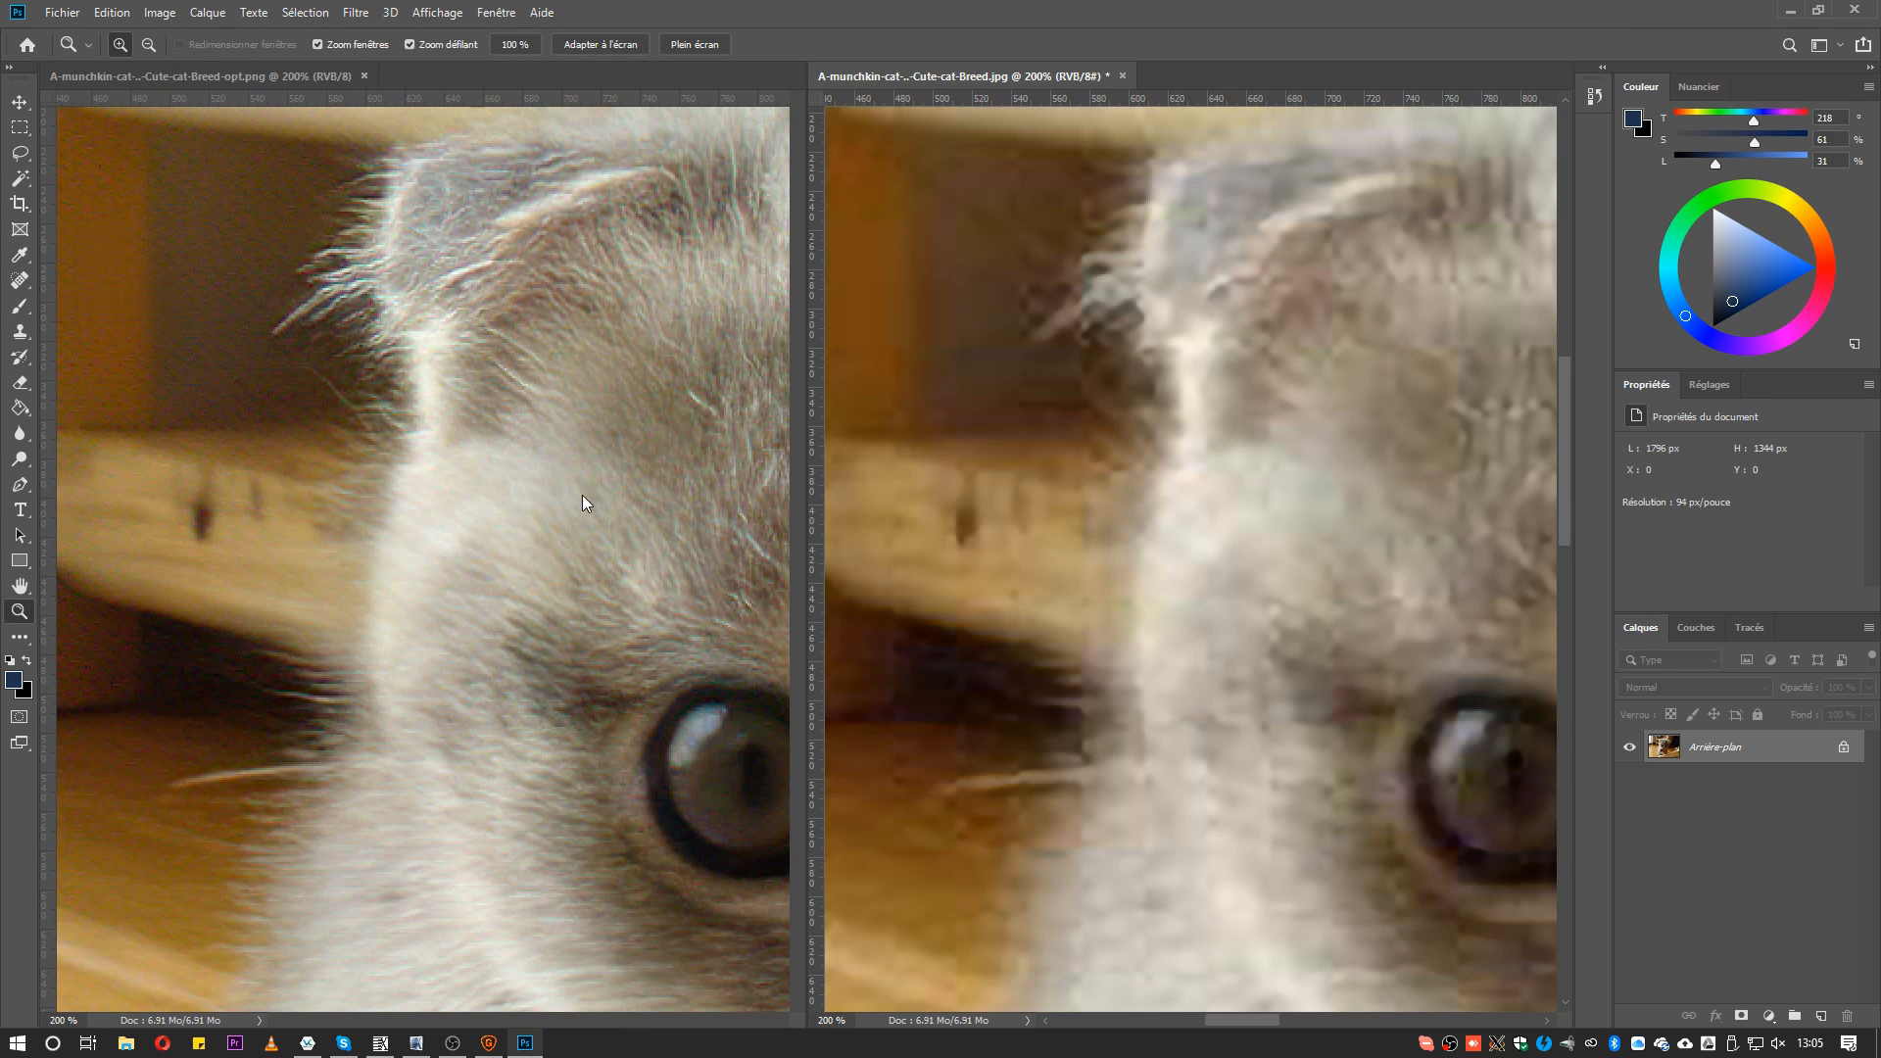
pyautogui.click(477, 580)
pyautogui.scroll(-3, 490, 632)
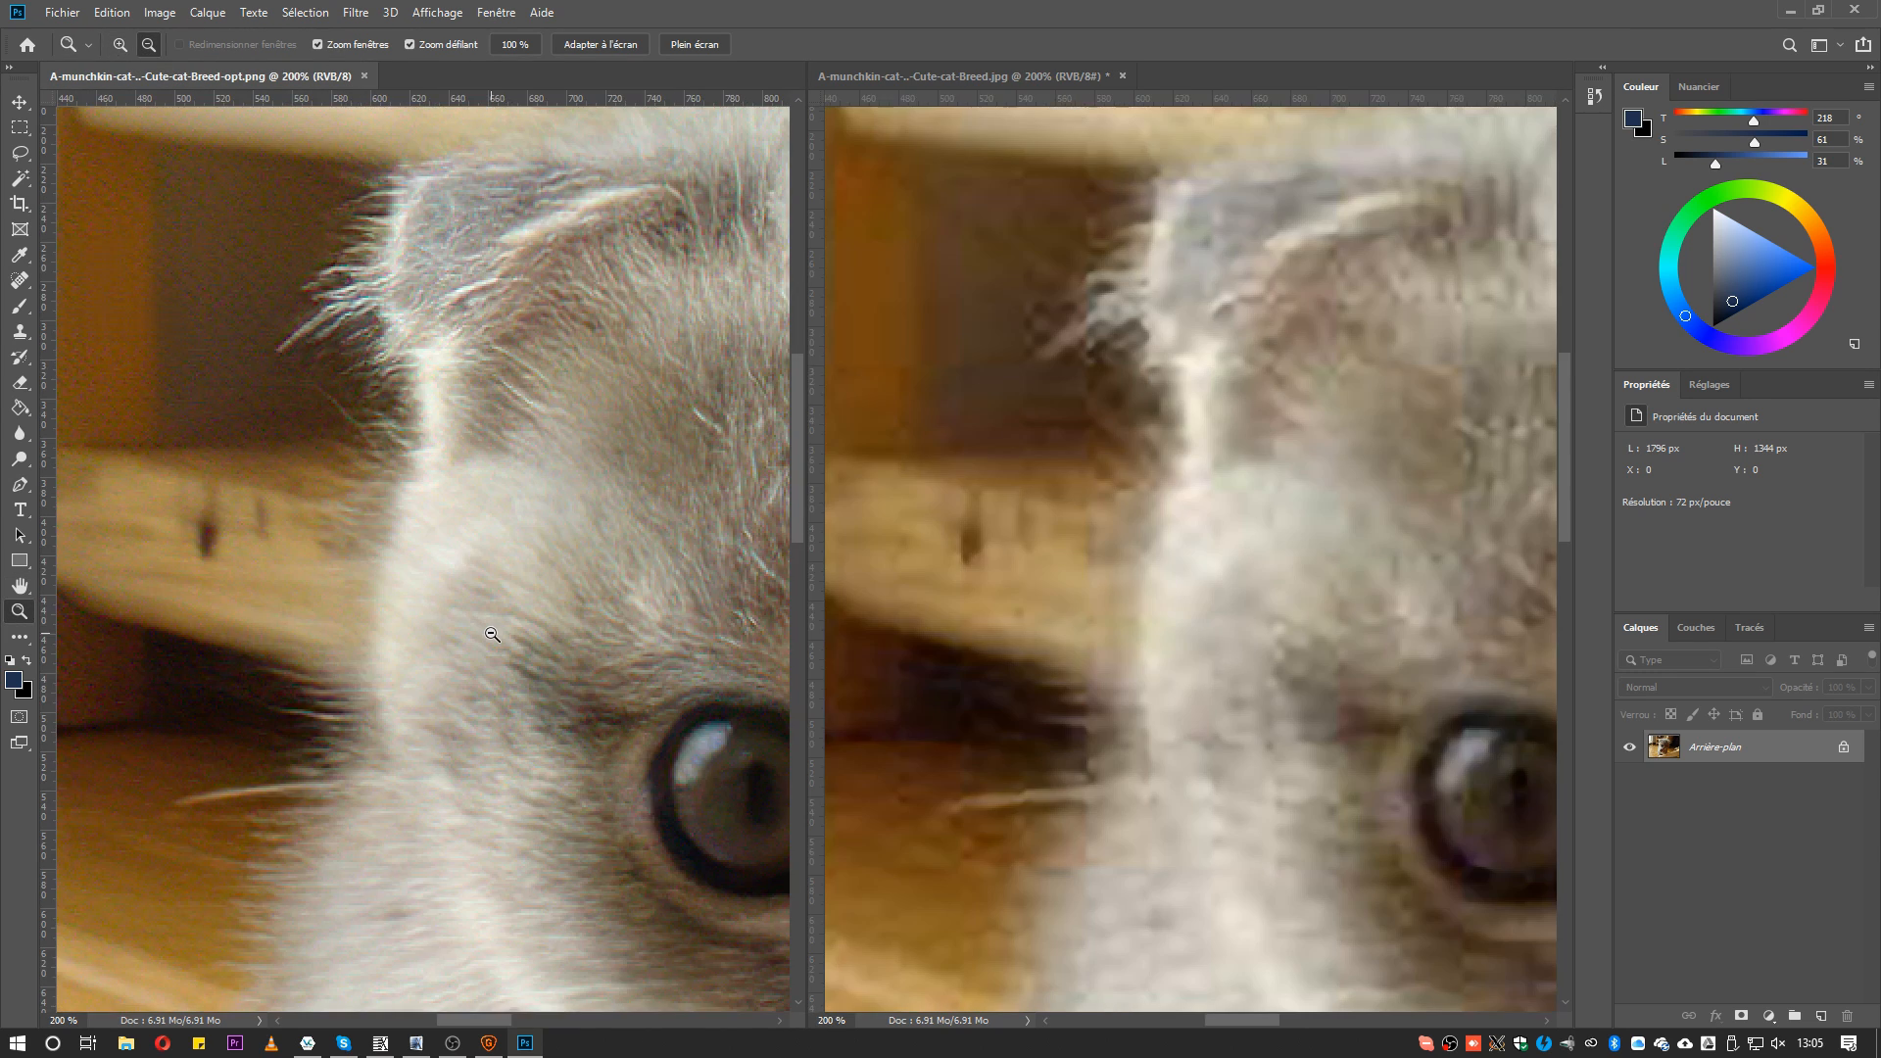
pyautogui.scroll(-3, 650, 678)
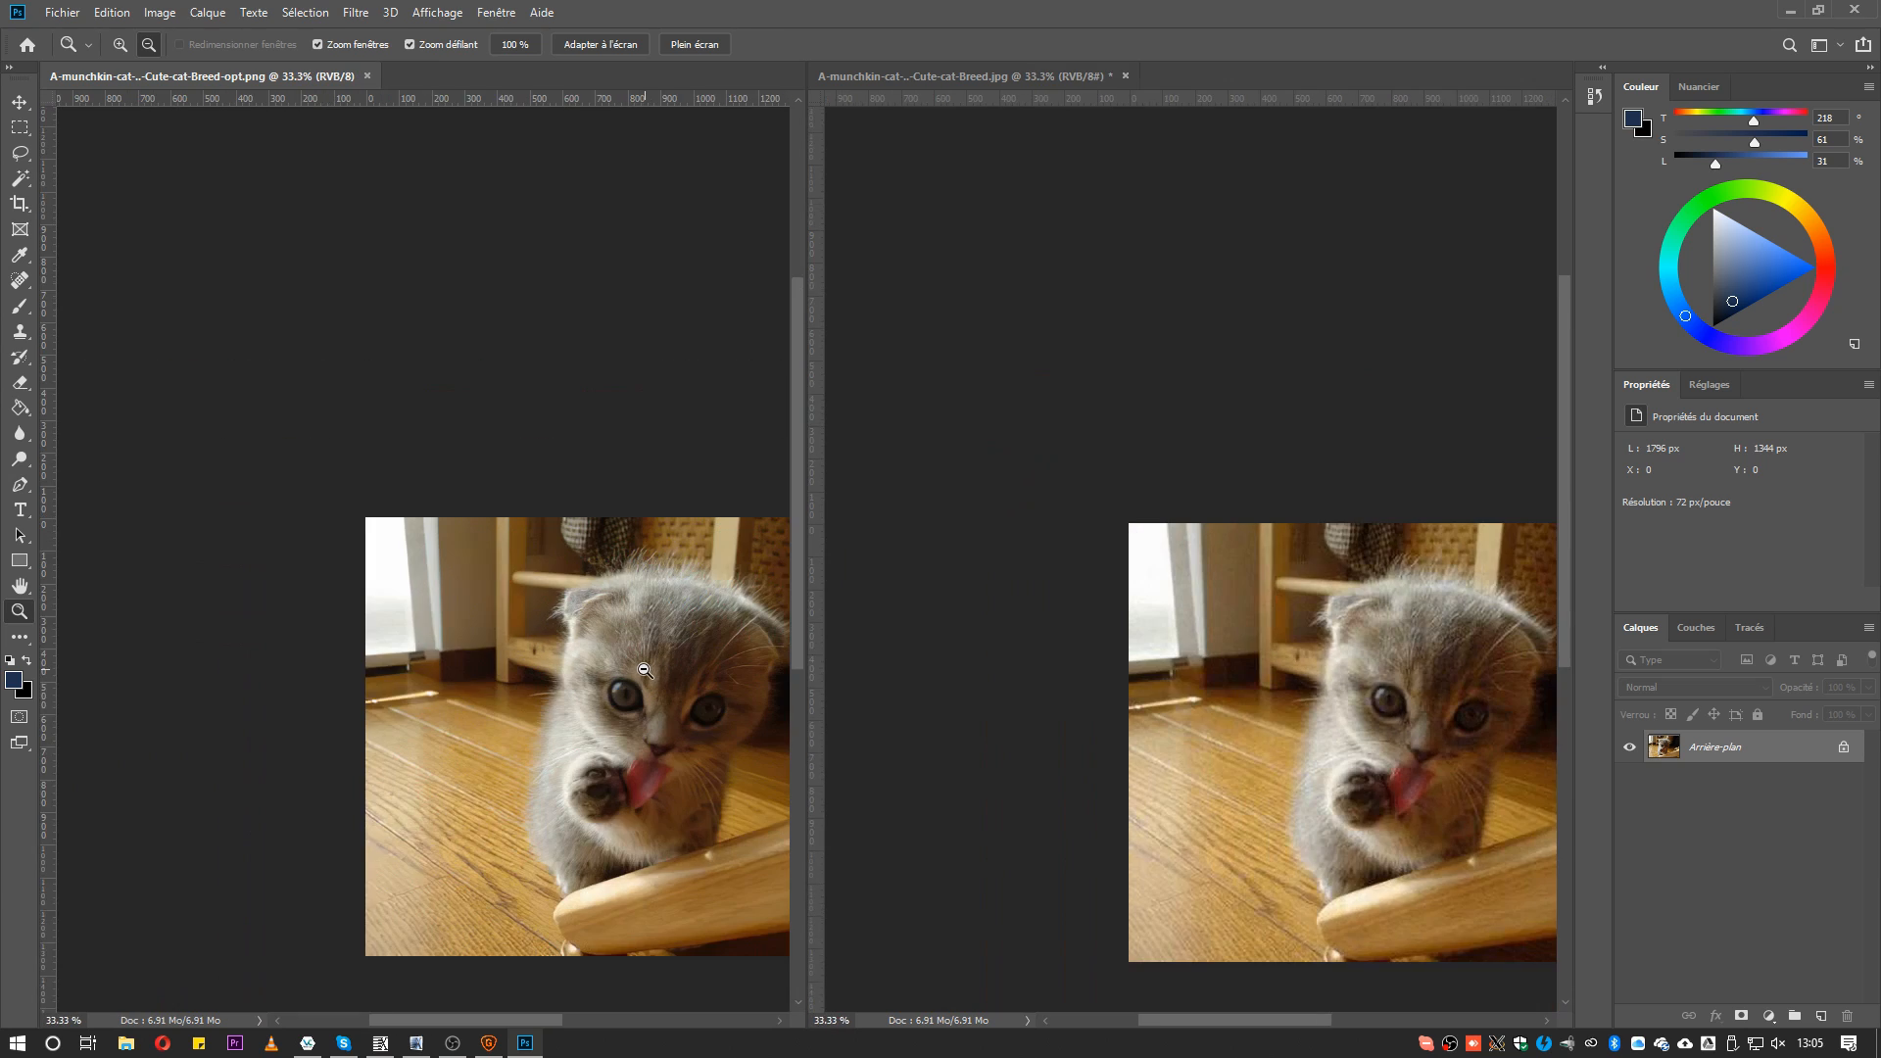
pyautogui.click(20, 586)
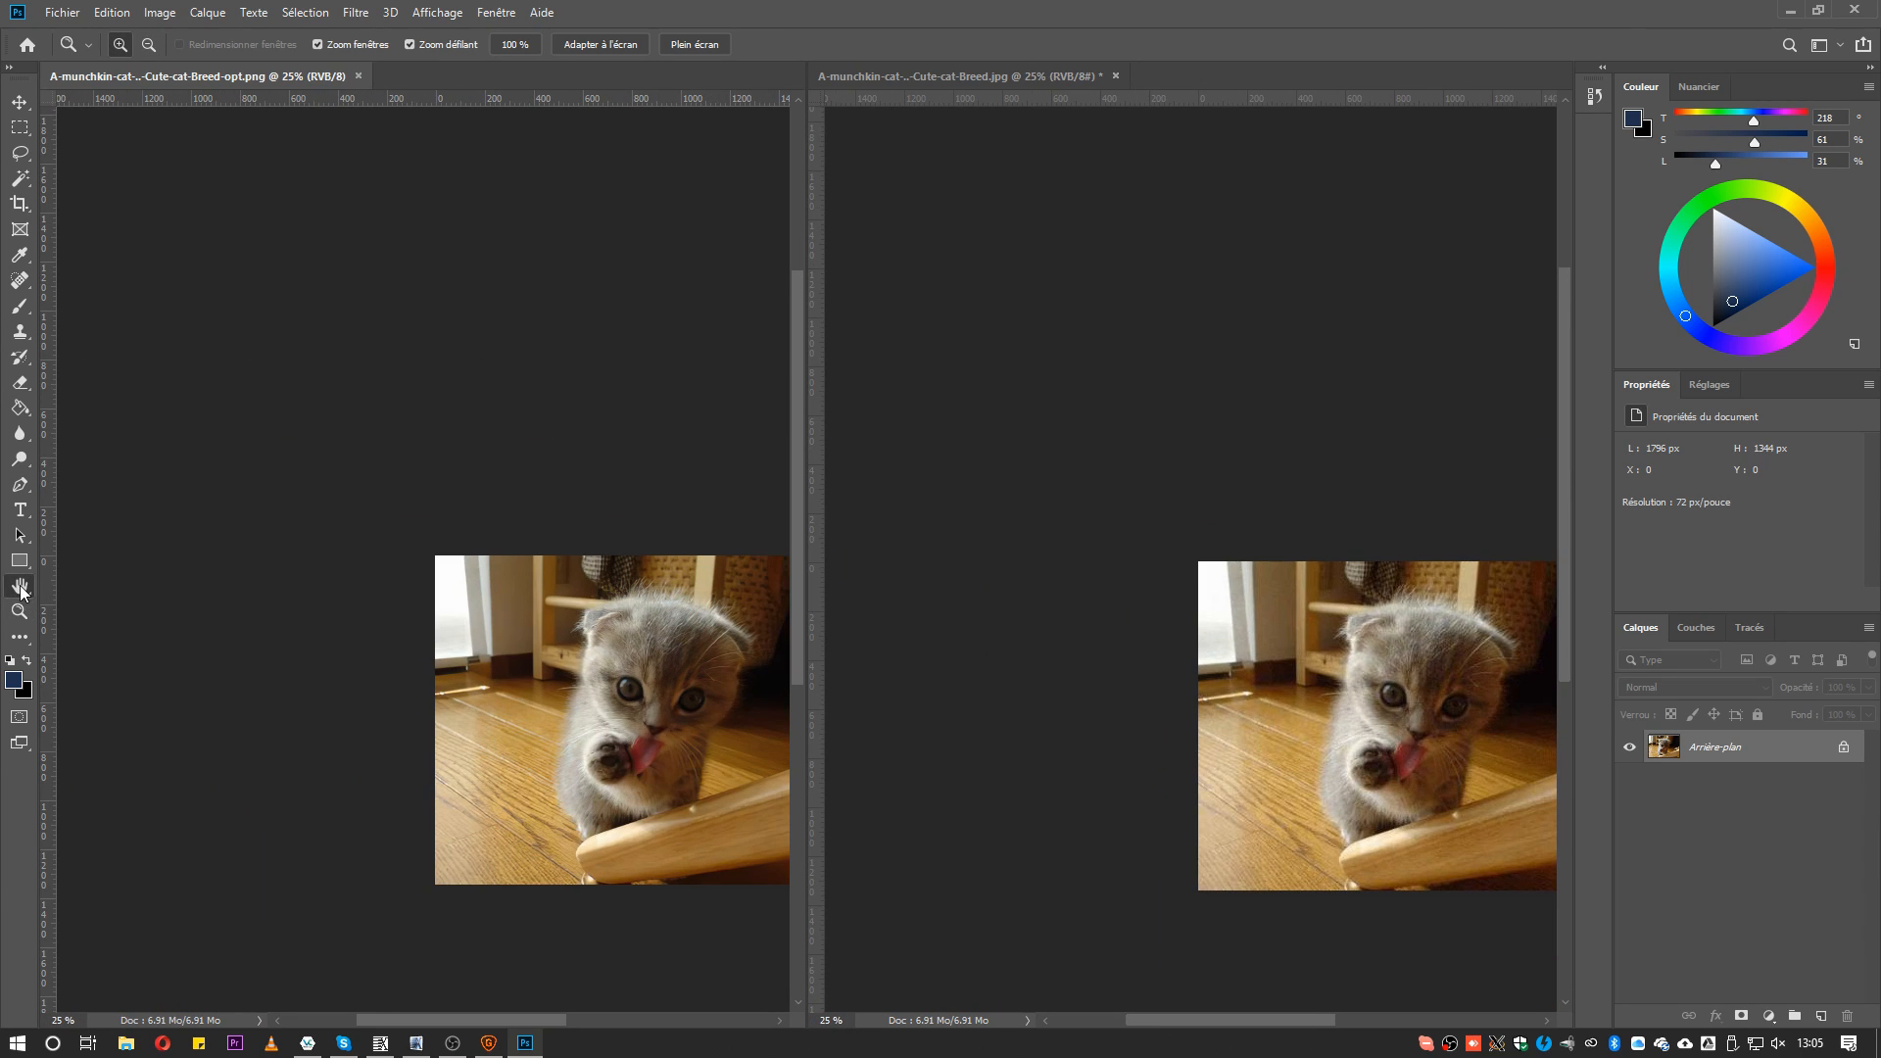
pyautogui.moveTo(659, 694); pyautogui.dragTo(472, 562)
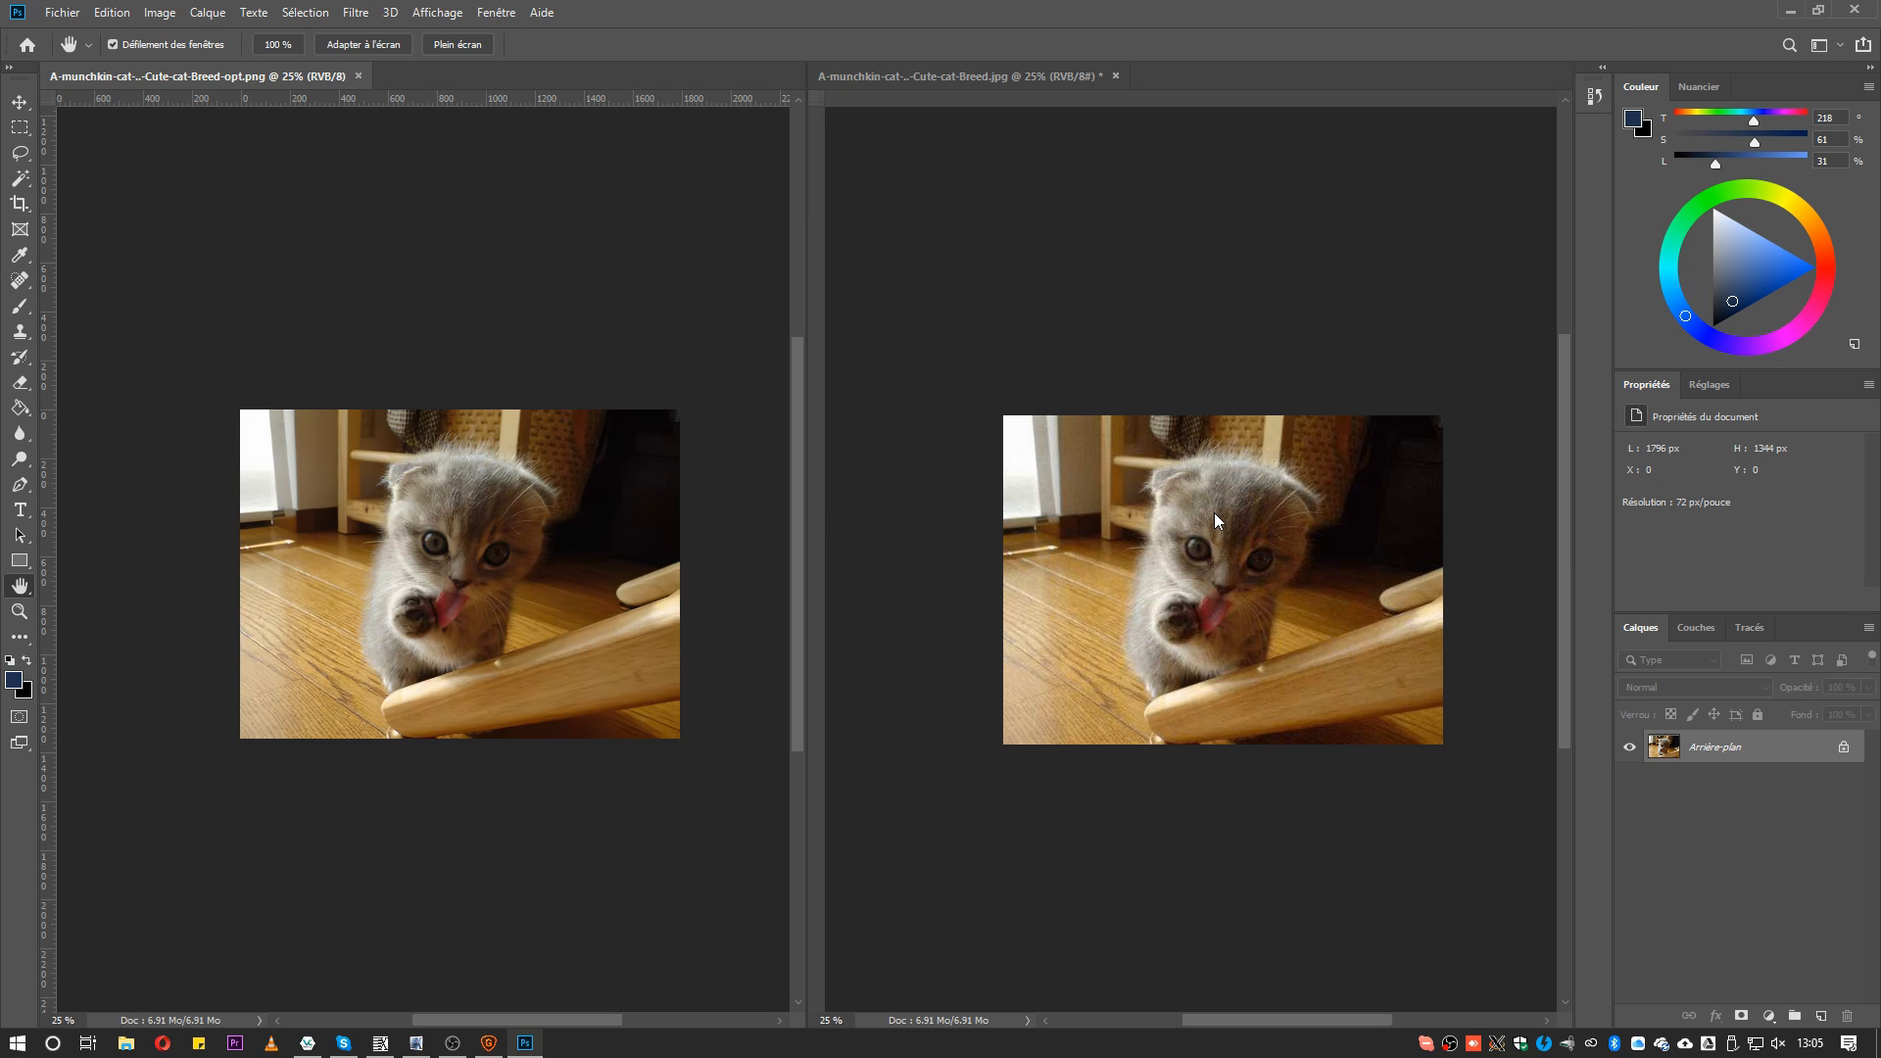
# Compare the kitten's fur, eyes, whiskers and paw in both versions at 100% zoom
pyautogui.click(19, 611)
pyautogui.click(1220, 594)
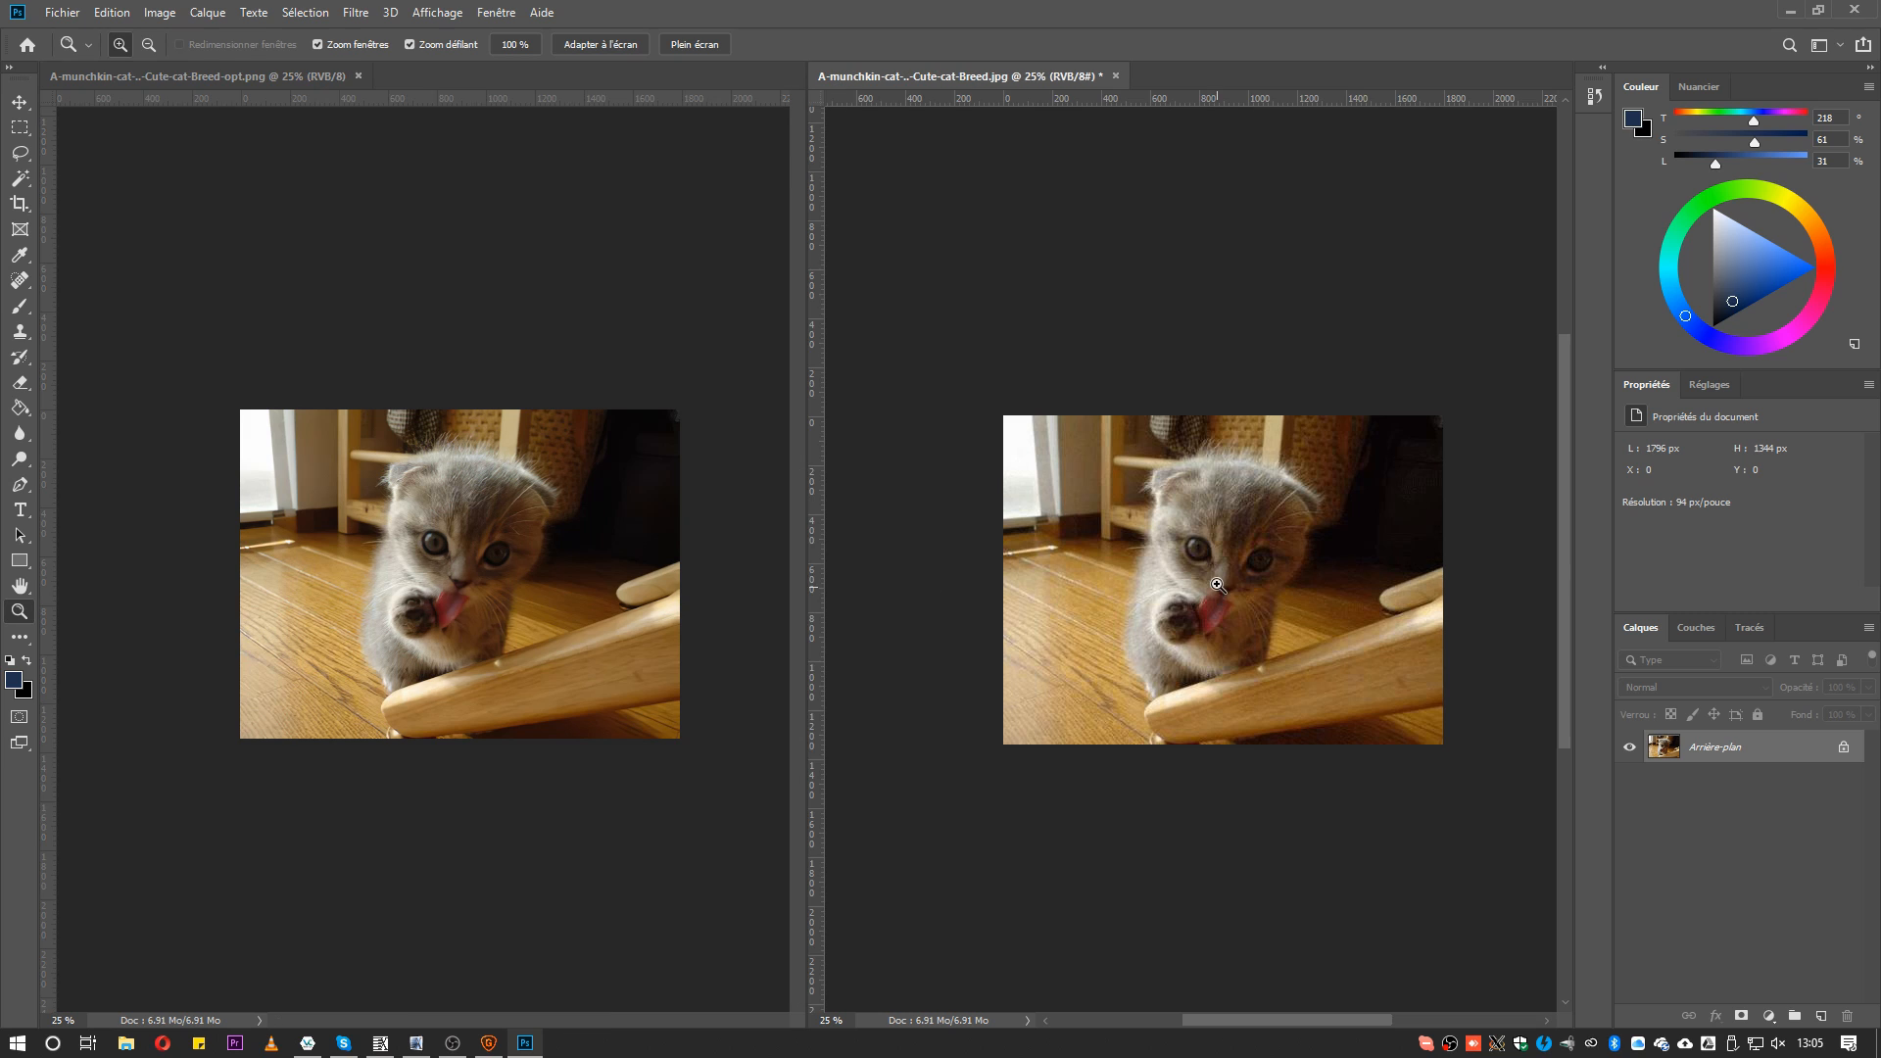
pyautogui.click(1217, 568)
pyautogui.click(1185, 540)
pyautogui.click(1185, 539)
pyautogui.click(1149, 539)
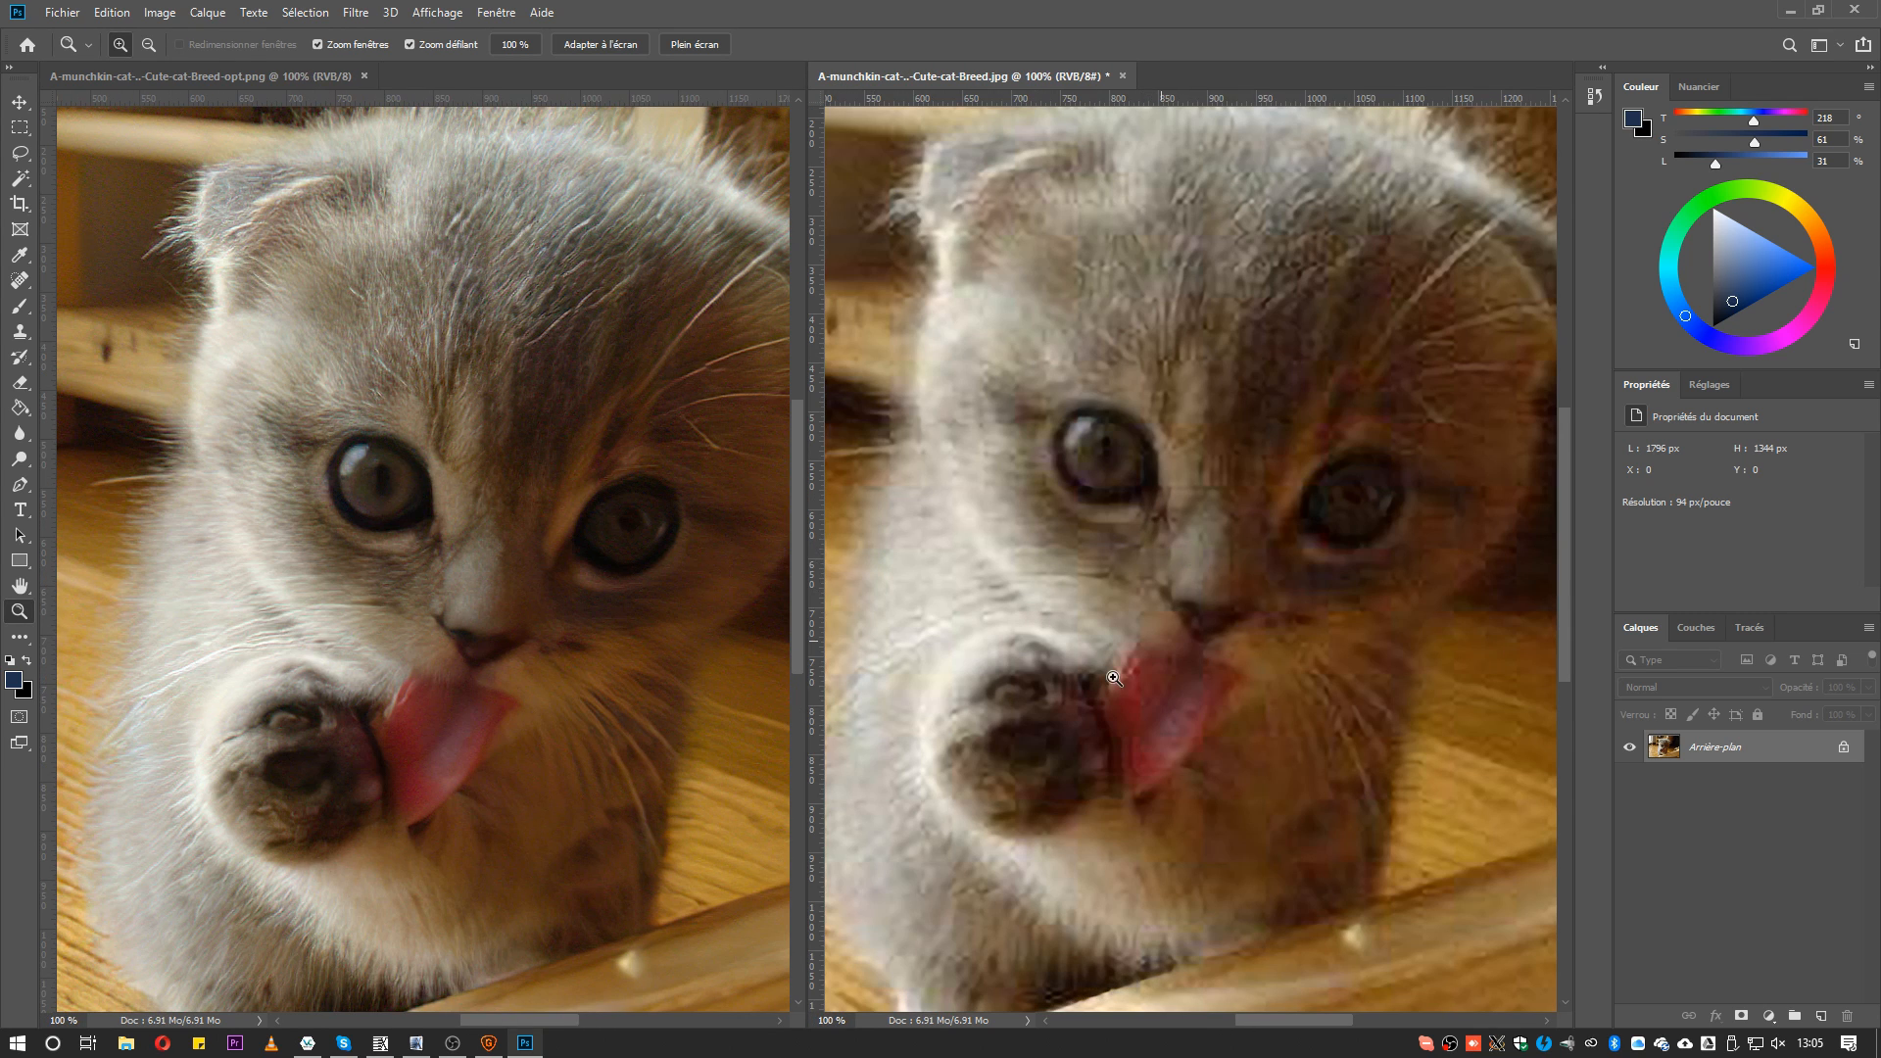
pyautogui.click(19, 586)
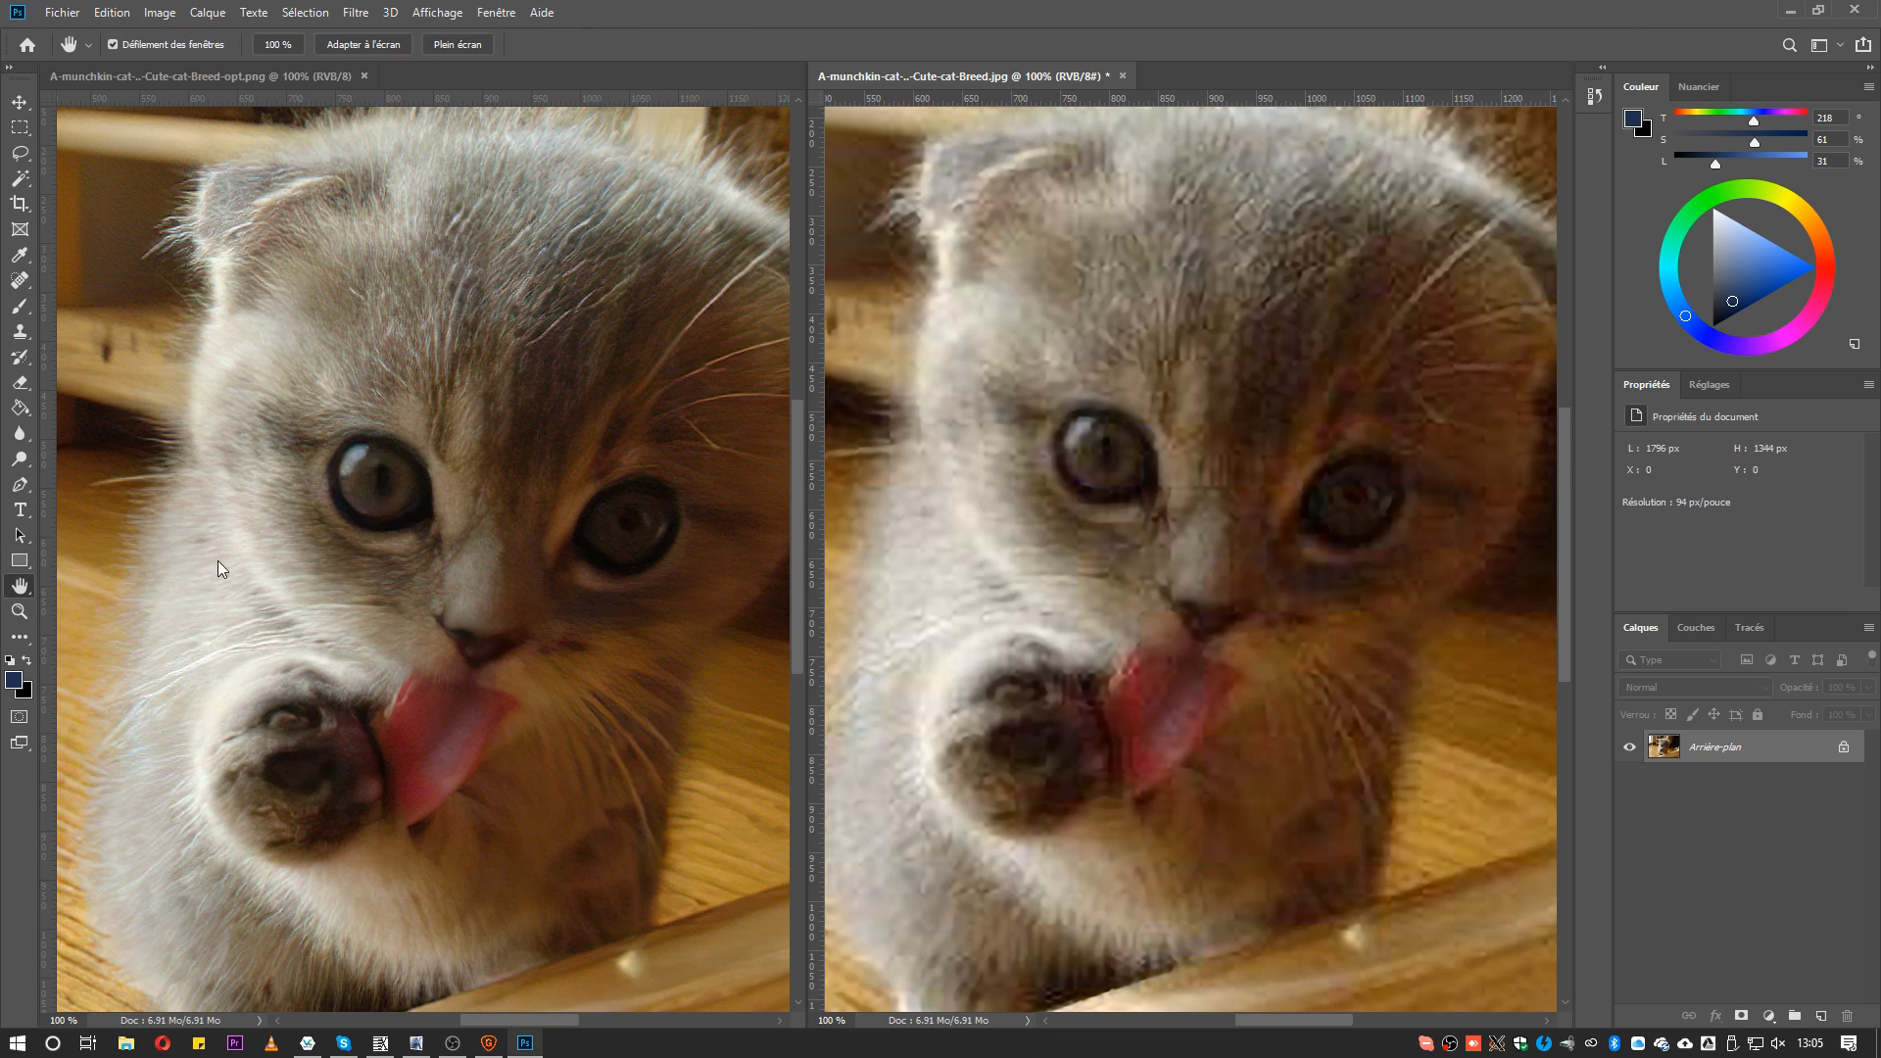
pyautogui.click(315, 530)
pyautogui.moveTo(621, 526); pyautogui.dragTo(530, 444)
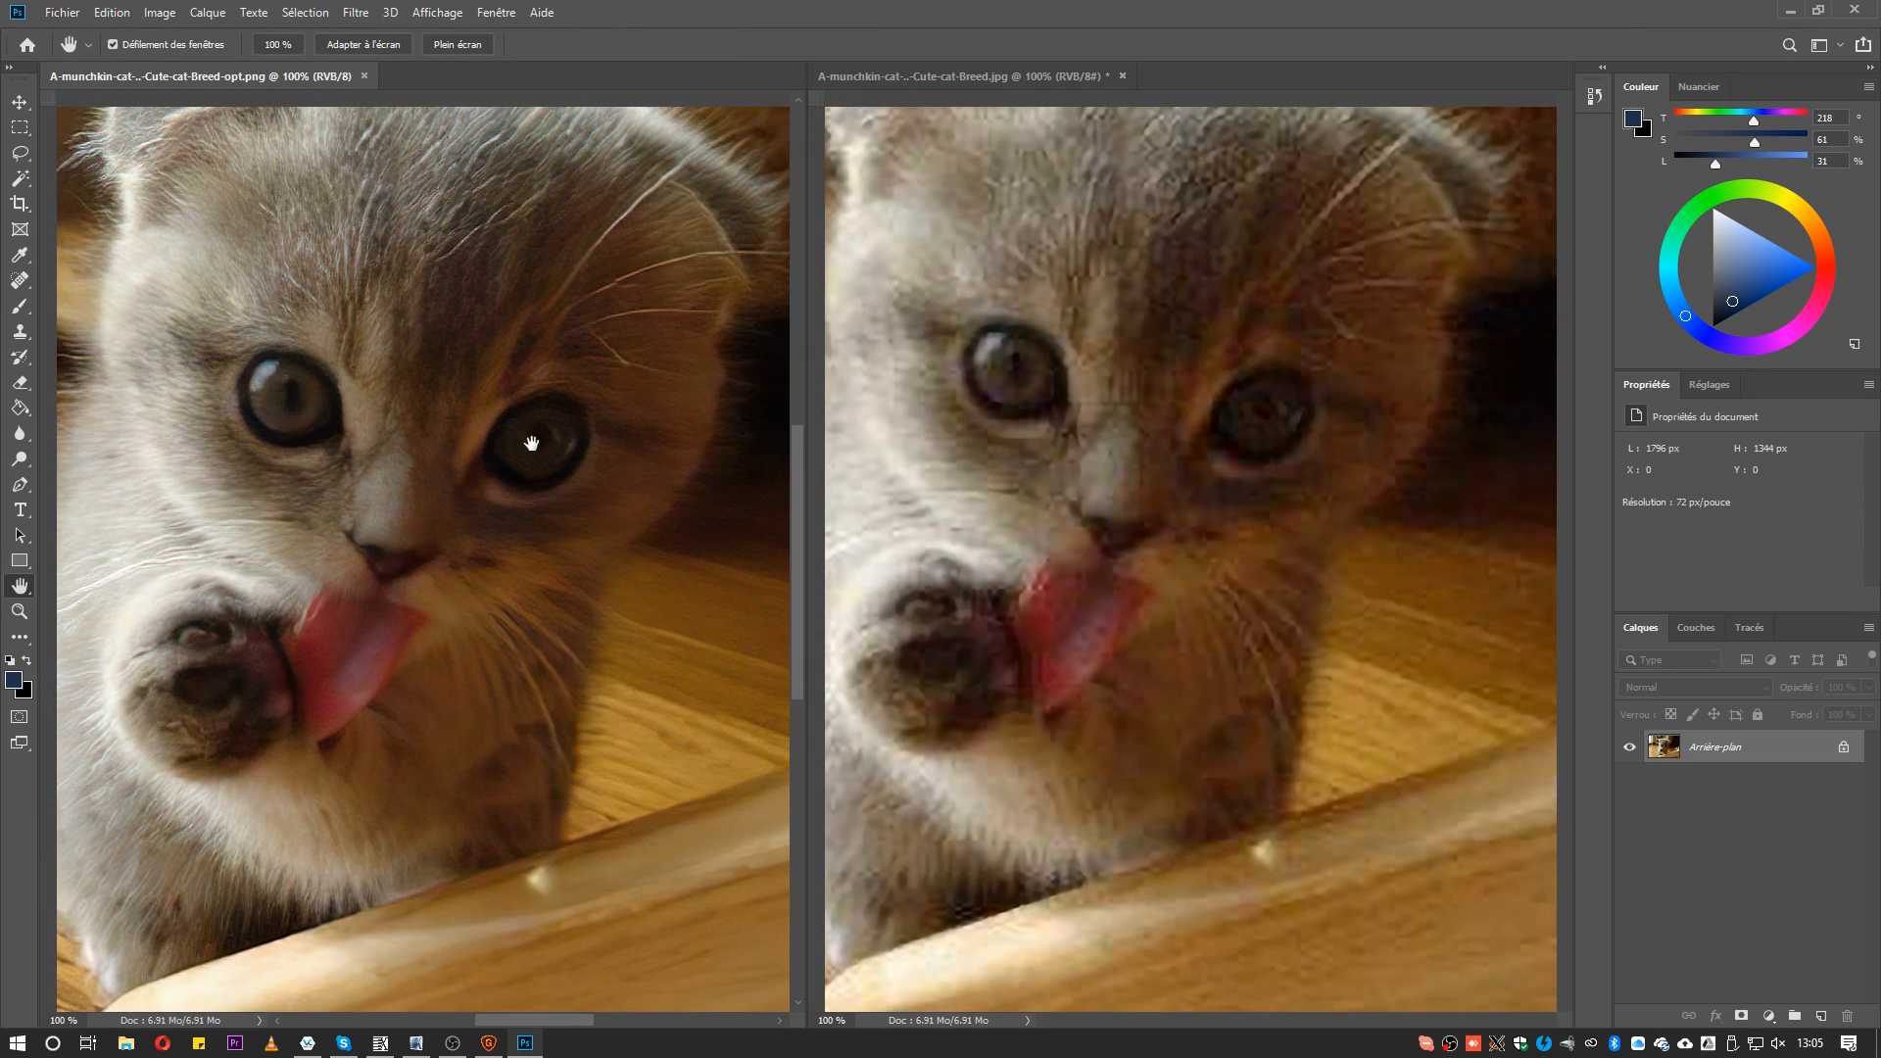
# Compare the curtain, wooden floor, raised paw and shaded side of the face in both versions at 100% zoom
pyautogui.moveTo(196, 456); pyautogui.dragTo(562, 461)
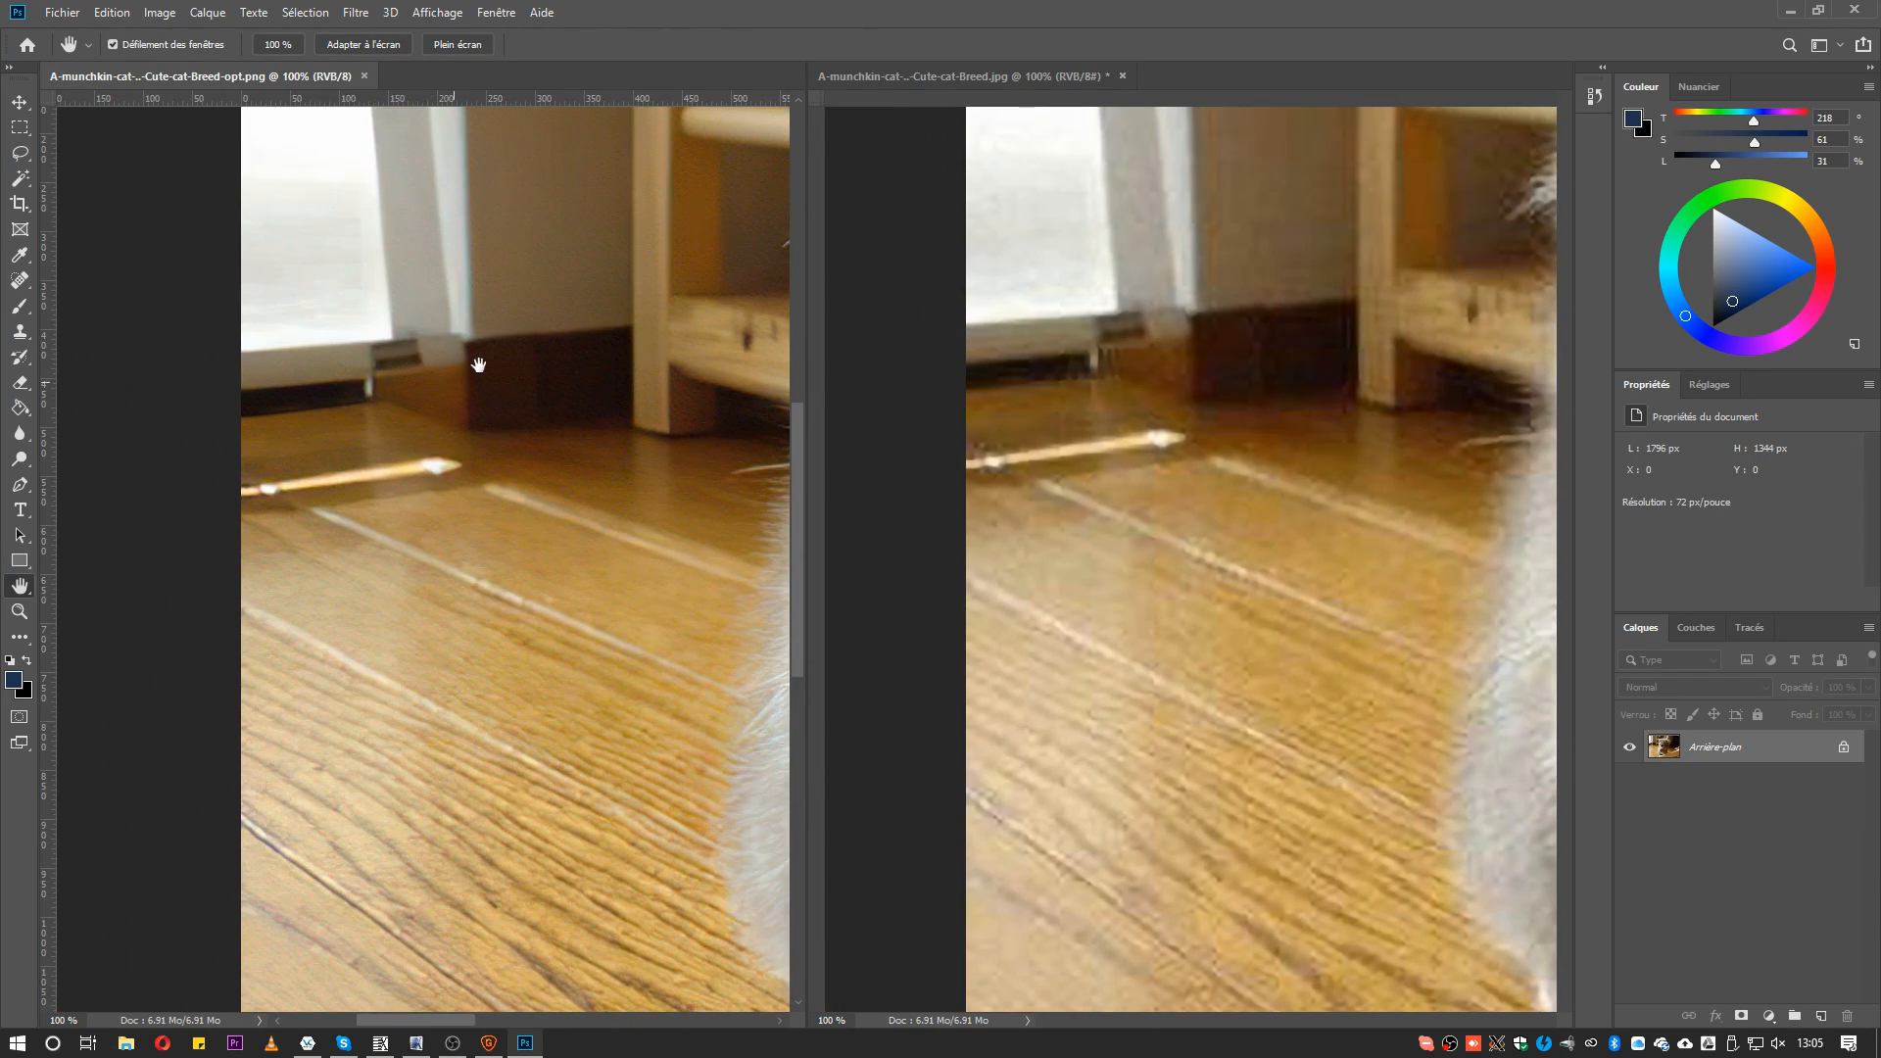
pyautogui.moveTo(722, 437); pyautogui.dragTo(482, 495)
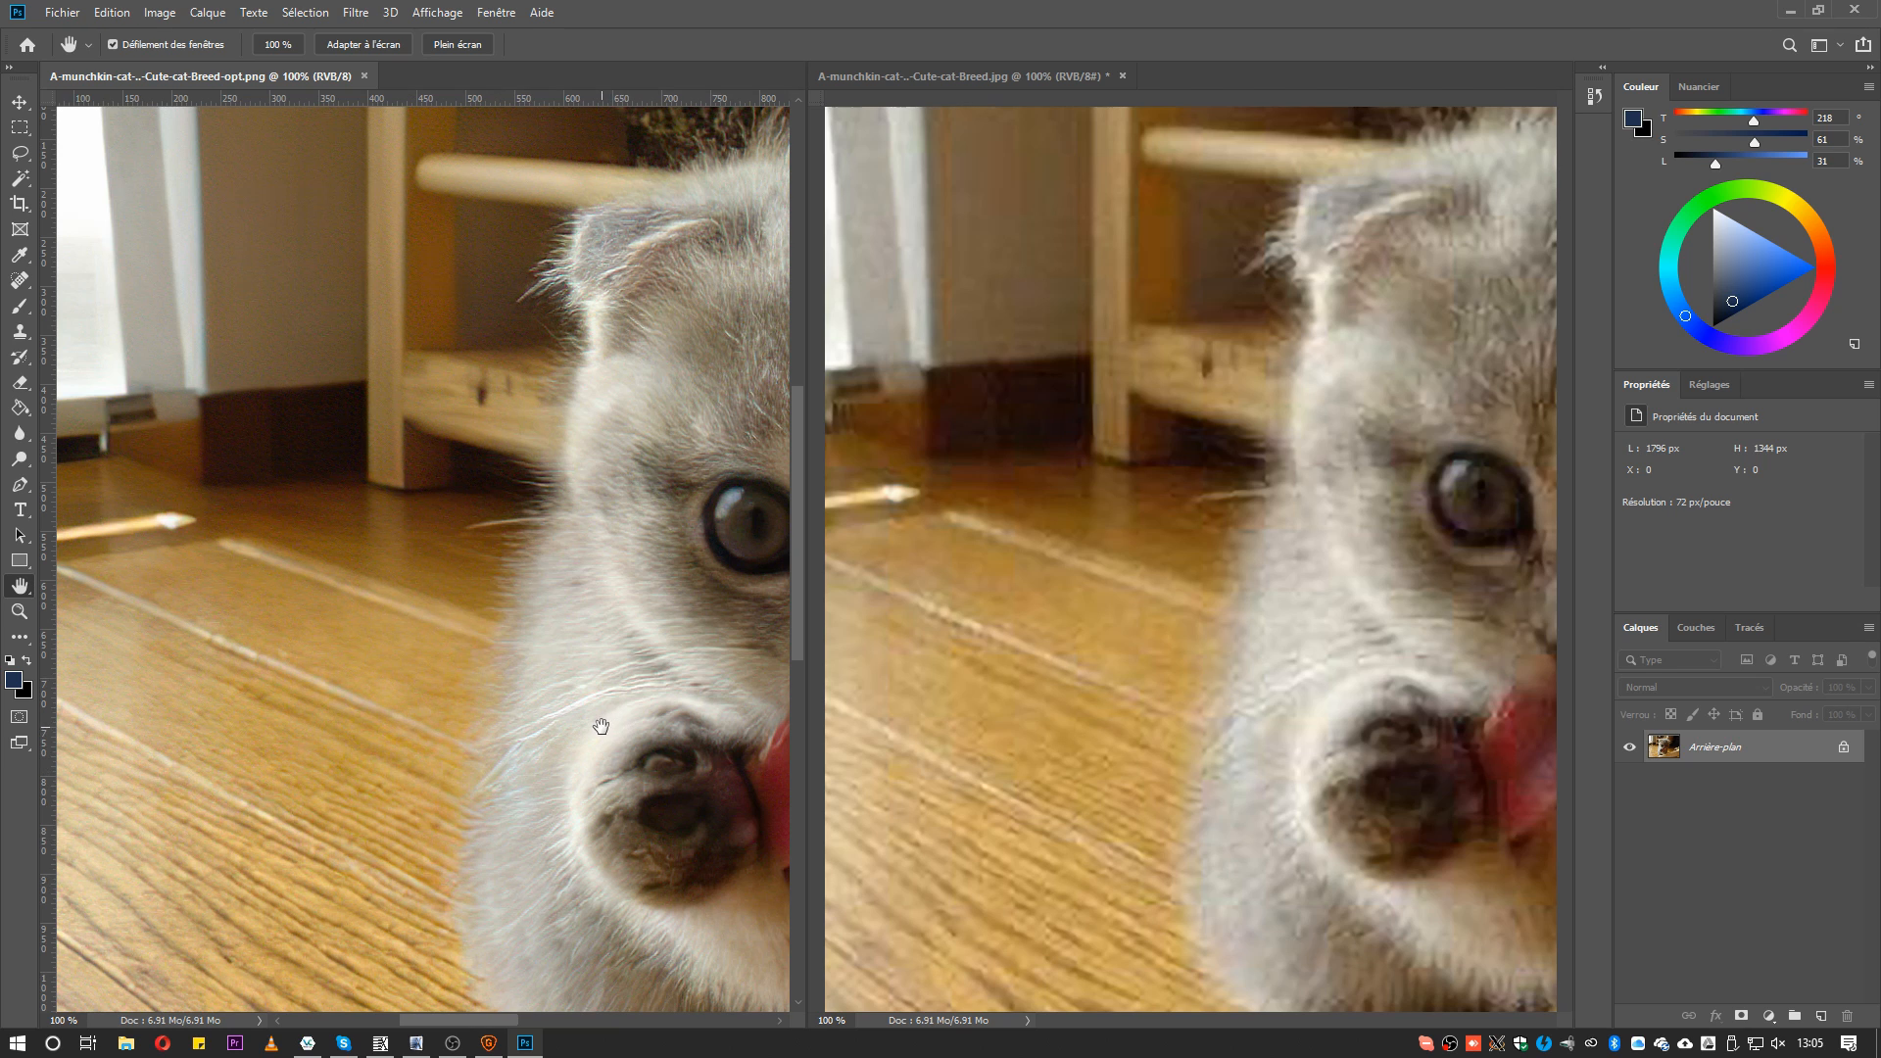
pyautogui.moveTo(1381, 735); pyautogui.dragTo(1078, 667)
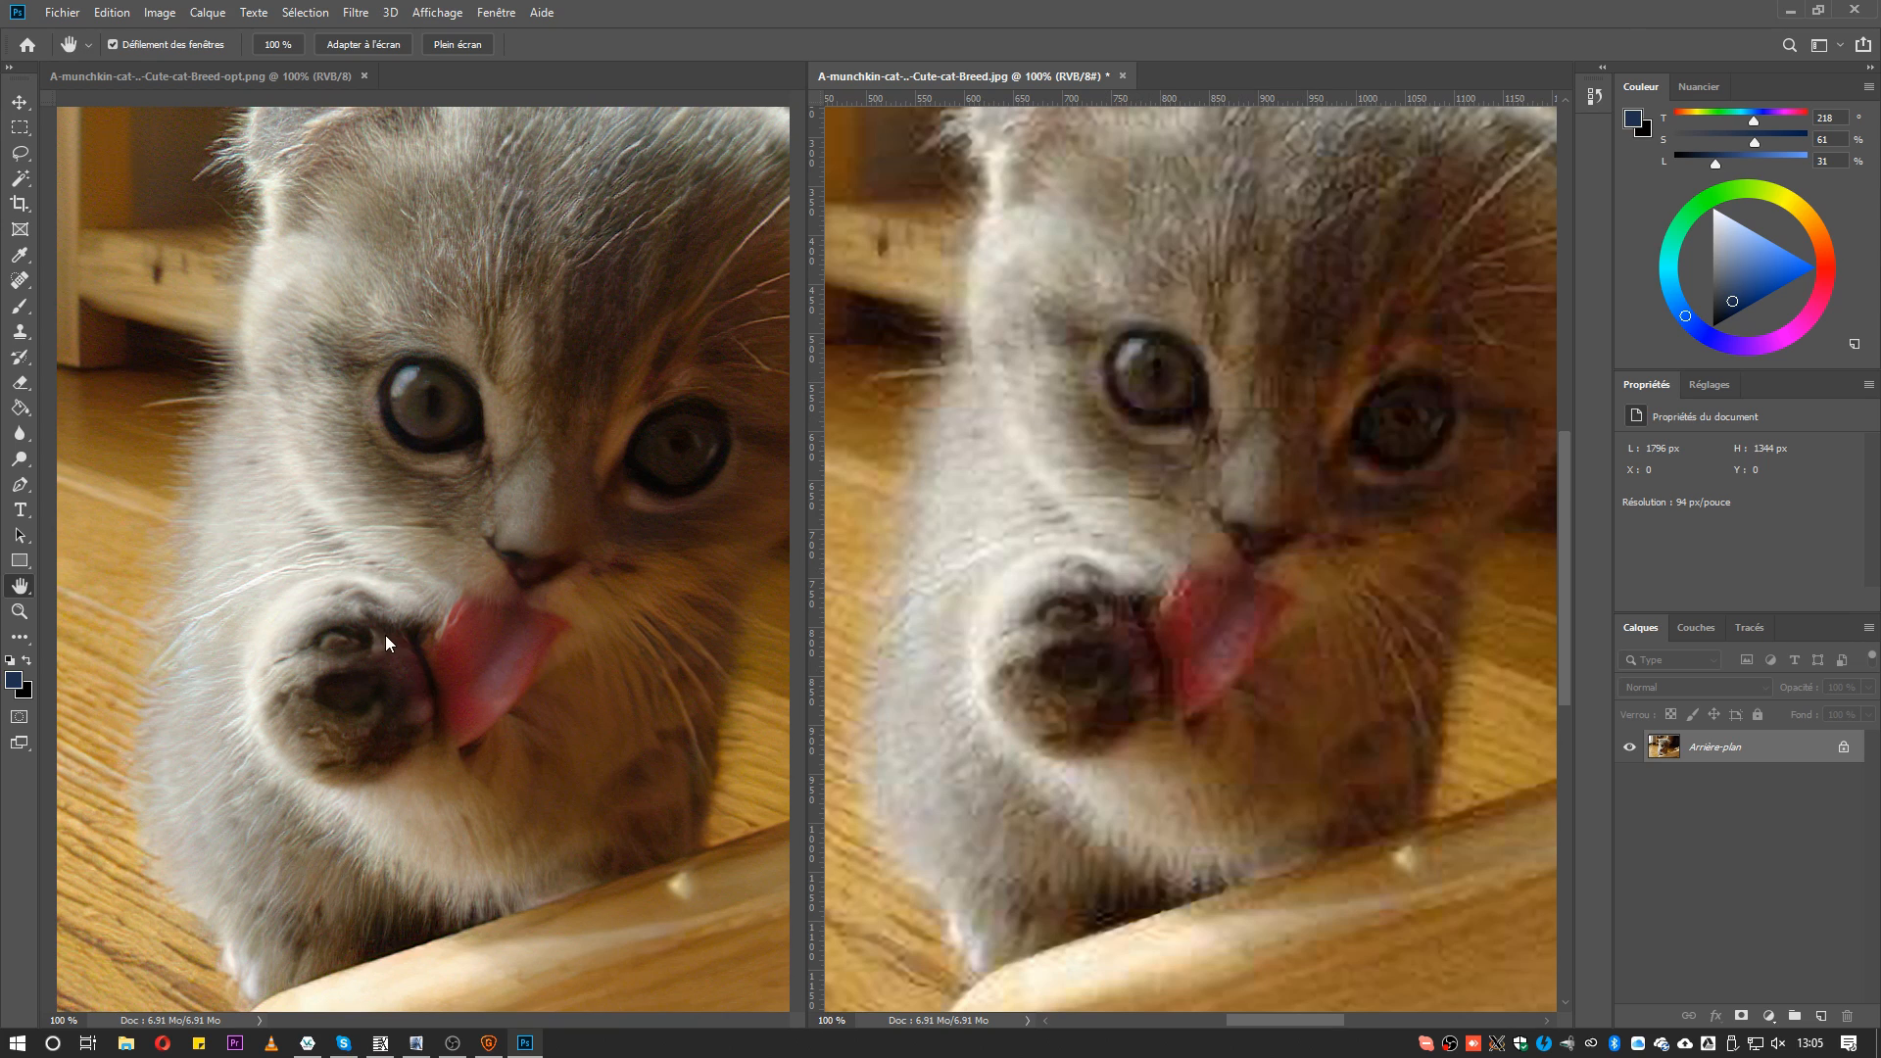
pyautogui.click(407, 746)
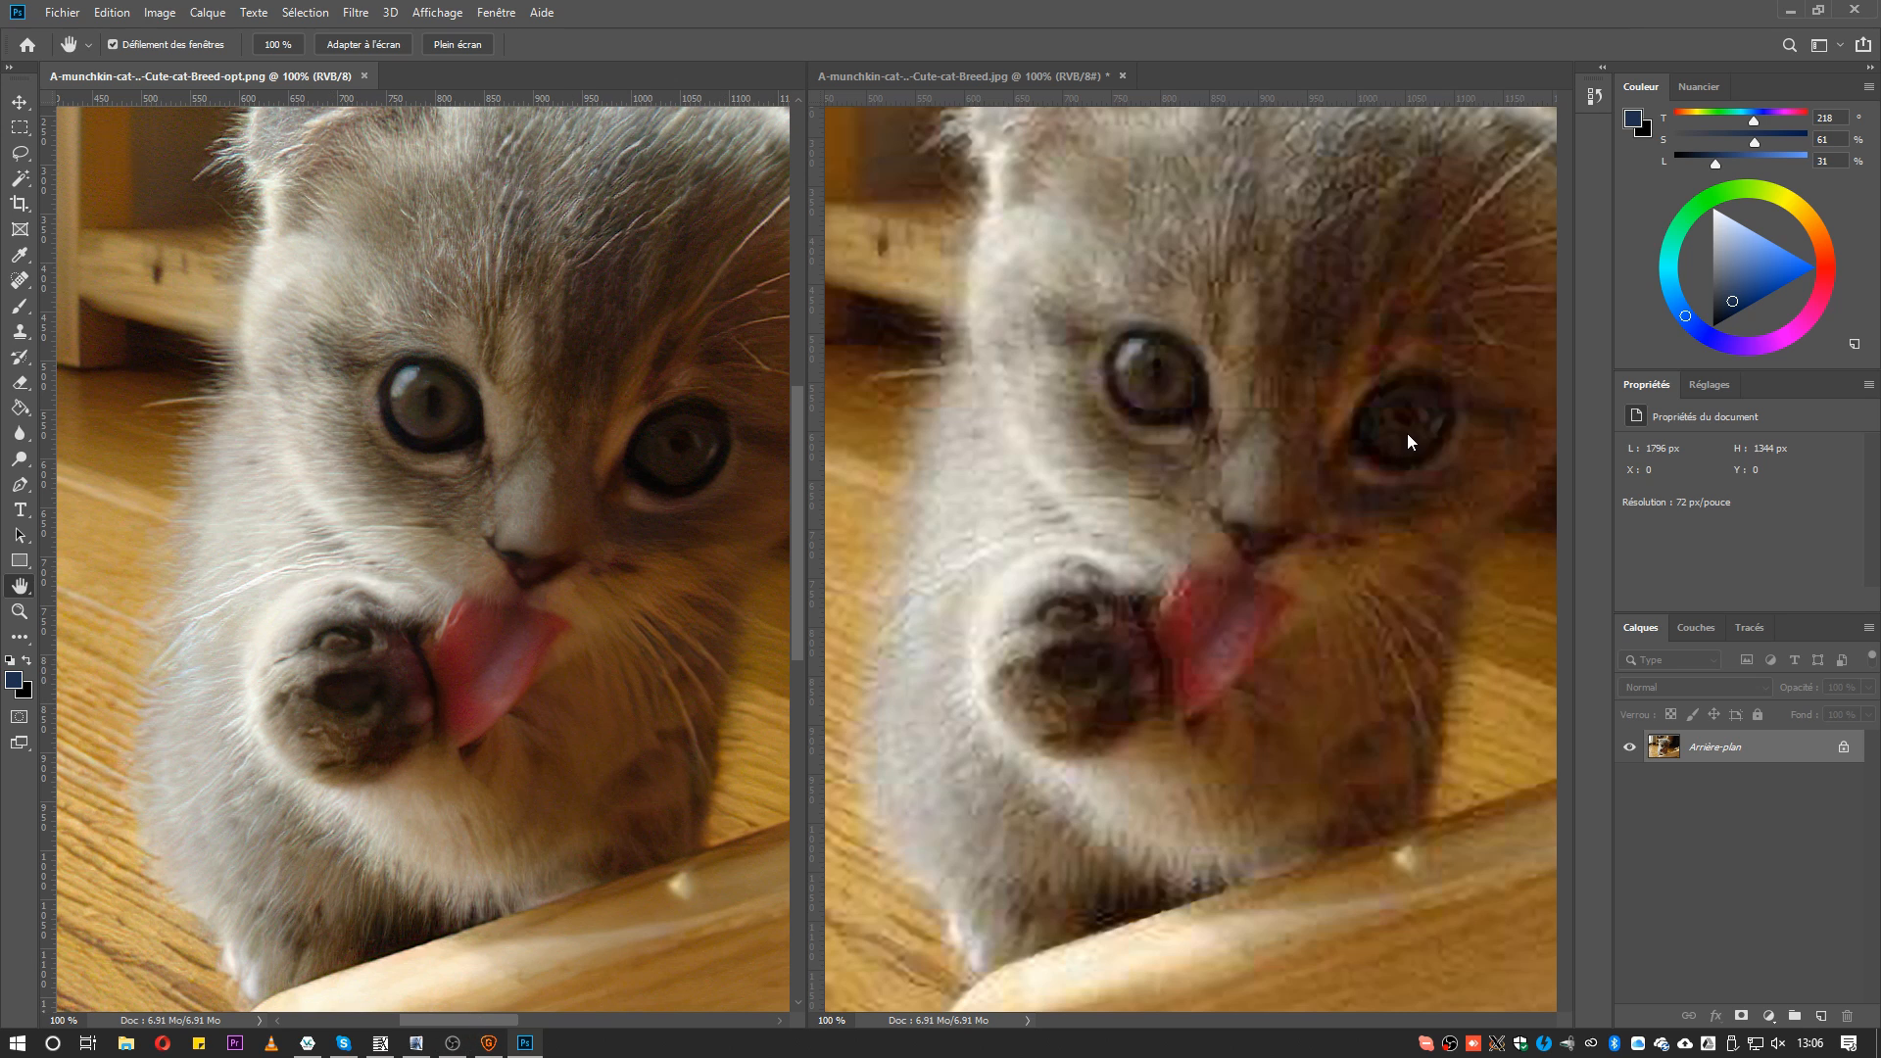
pyautogui.moveTo(1406, 433); pyautogui.dragTo(1030, 448)
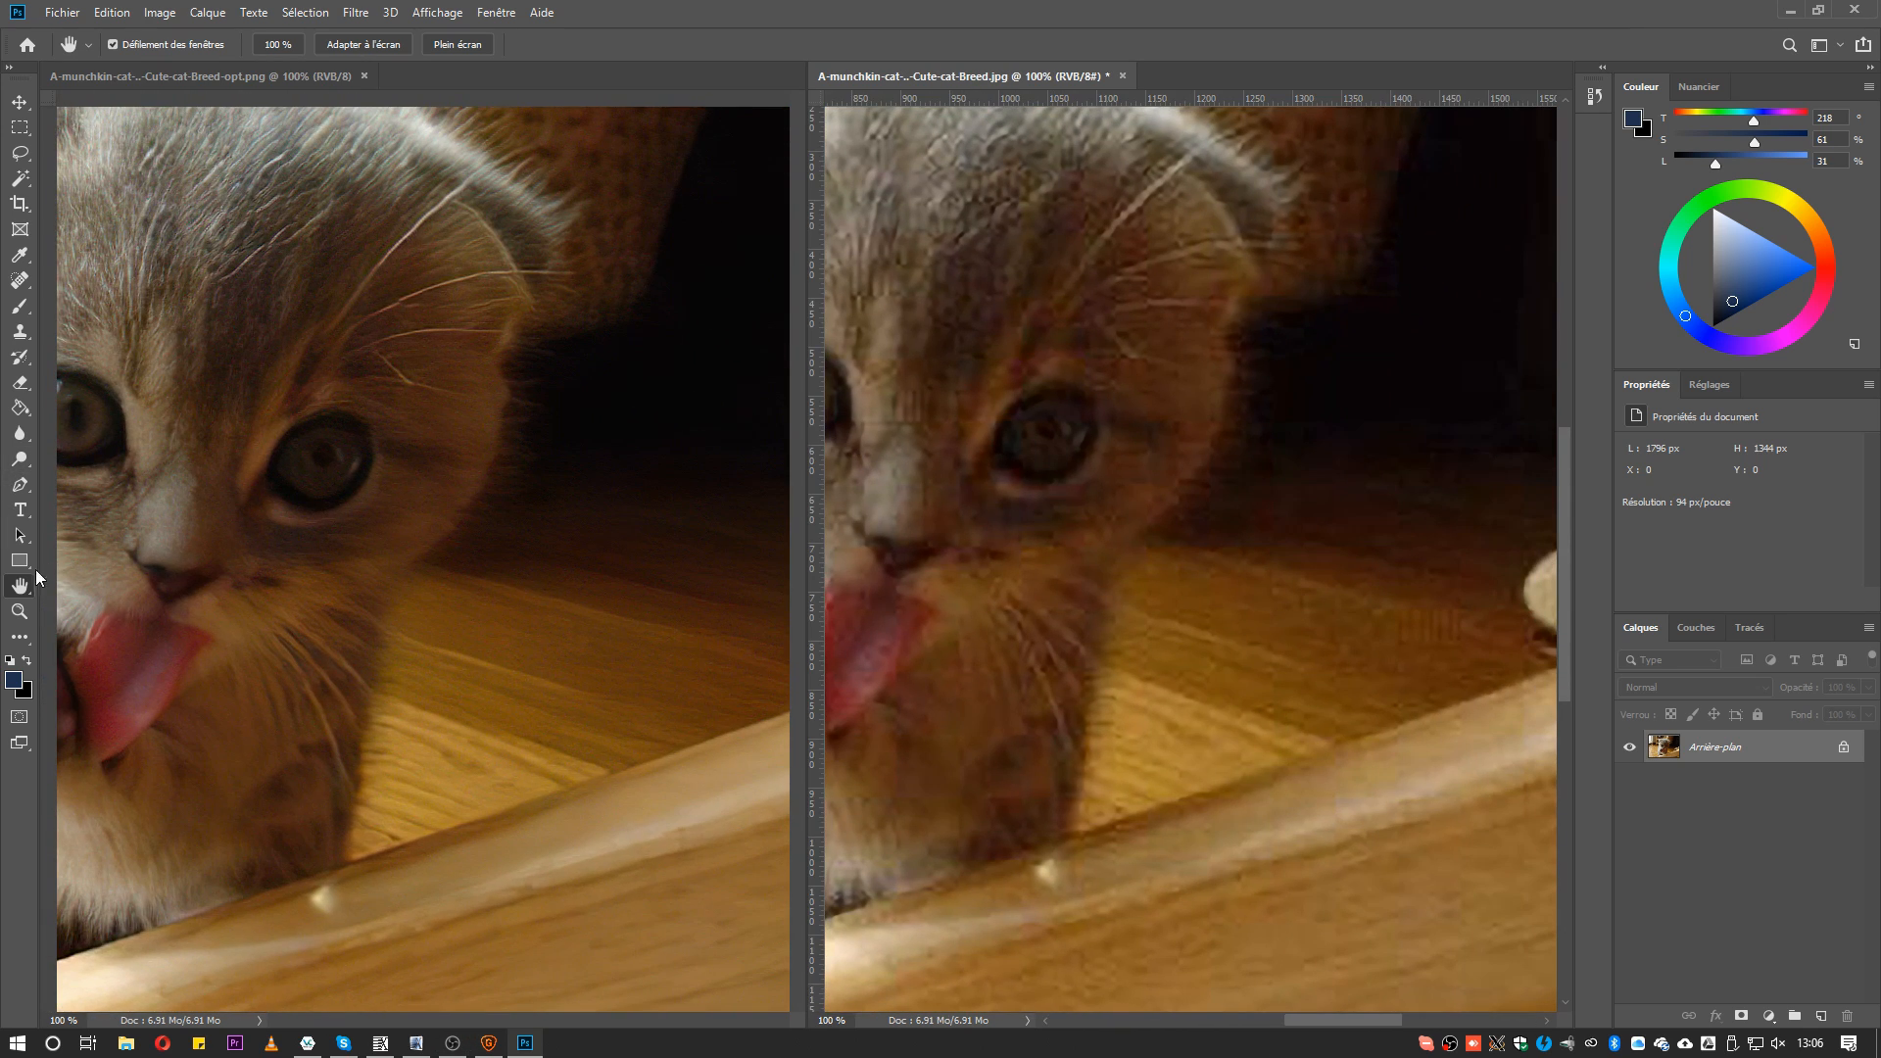
# Examine the dark fur edge beside the kitten's shaded cheek in both versions at up to 400% zoom
pyautogui.click(19, 610)
pyautogui.click(1253, 421)
pyautogui.click(1160, 451)
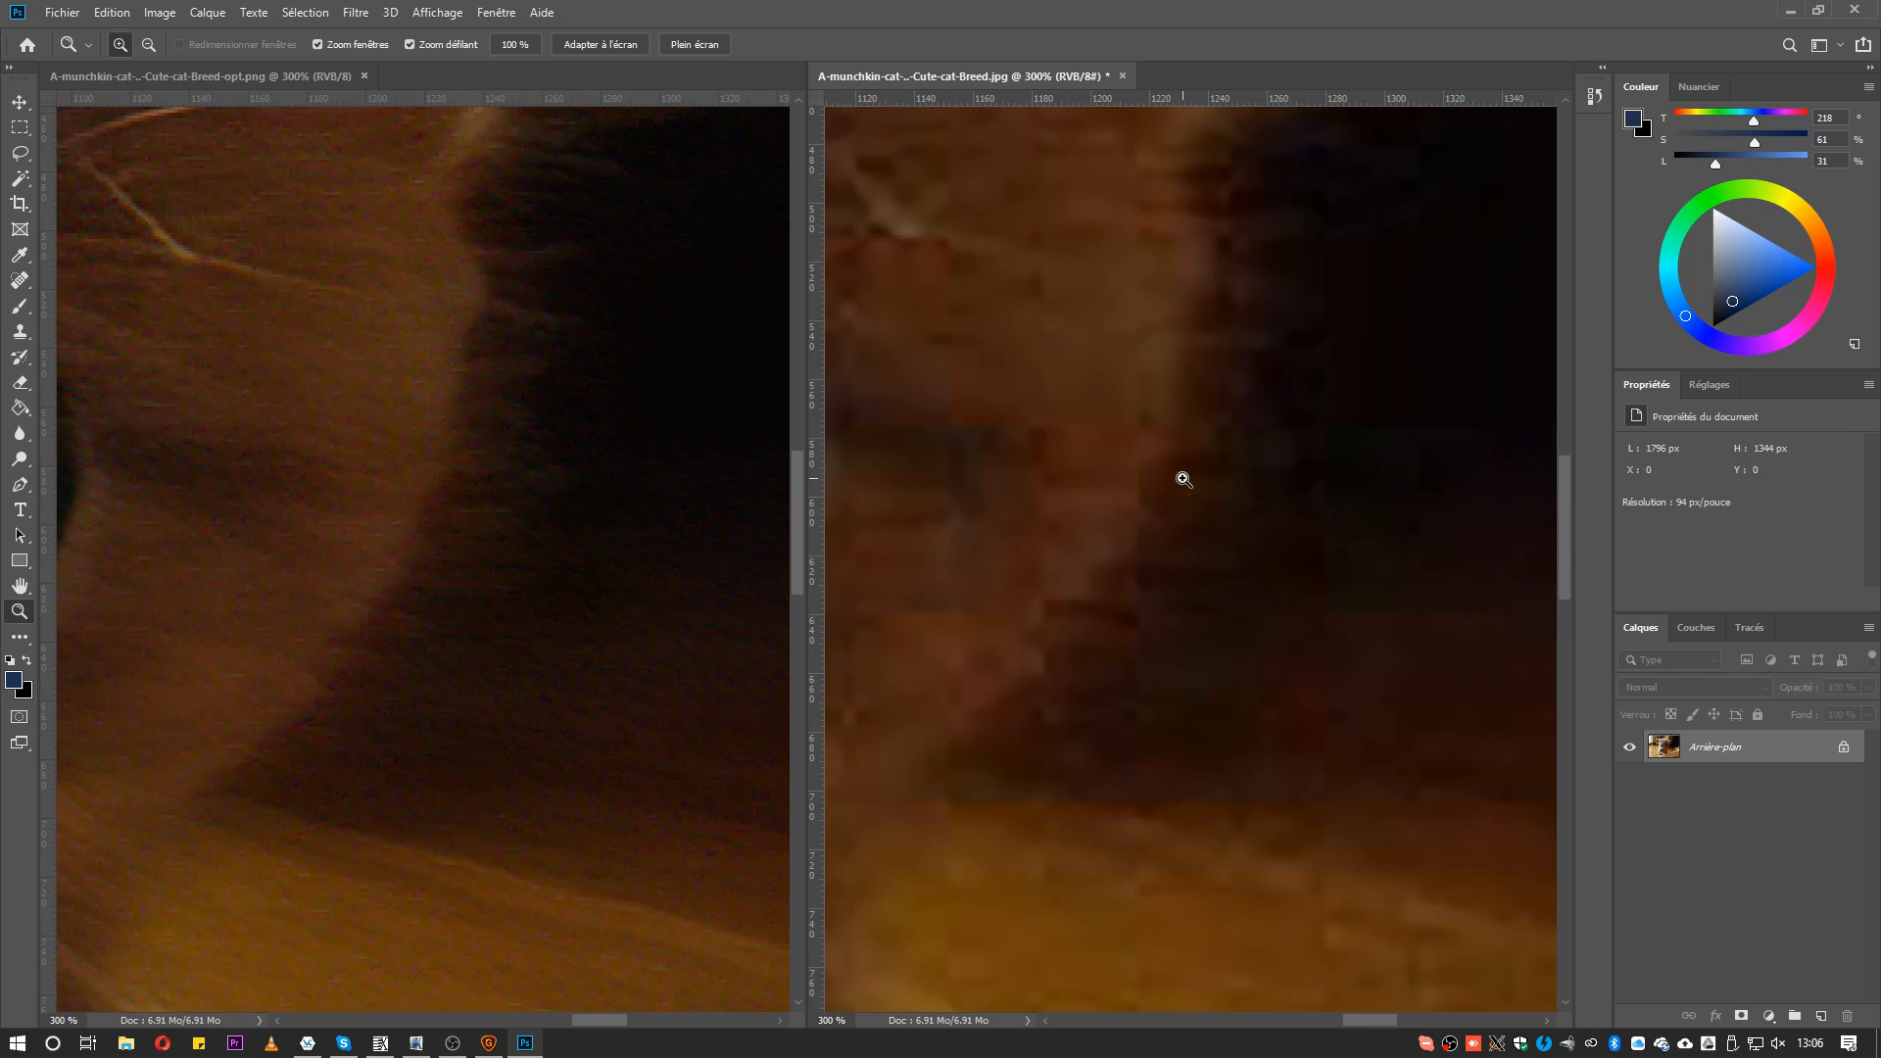
pyautogui.click(1185, 480)
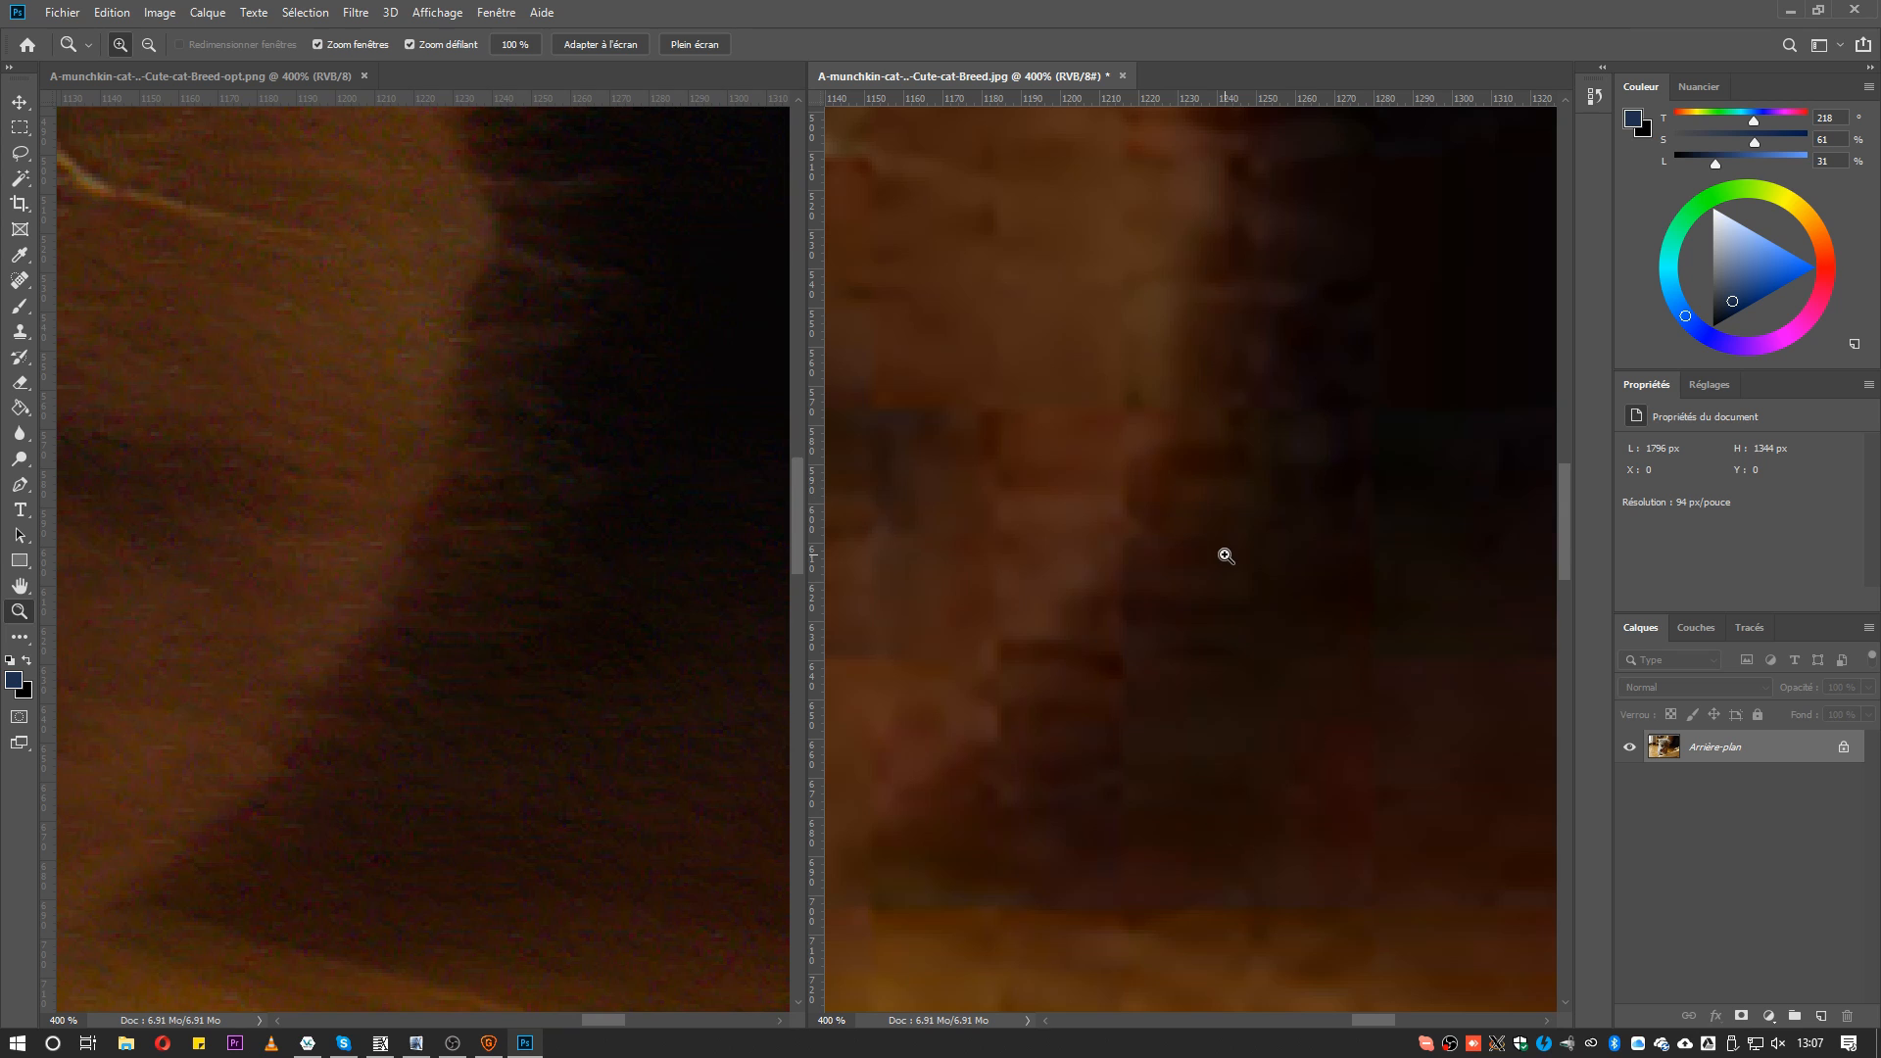
pyautogui.click(17, 613)
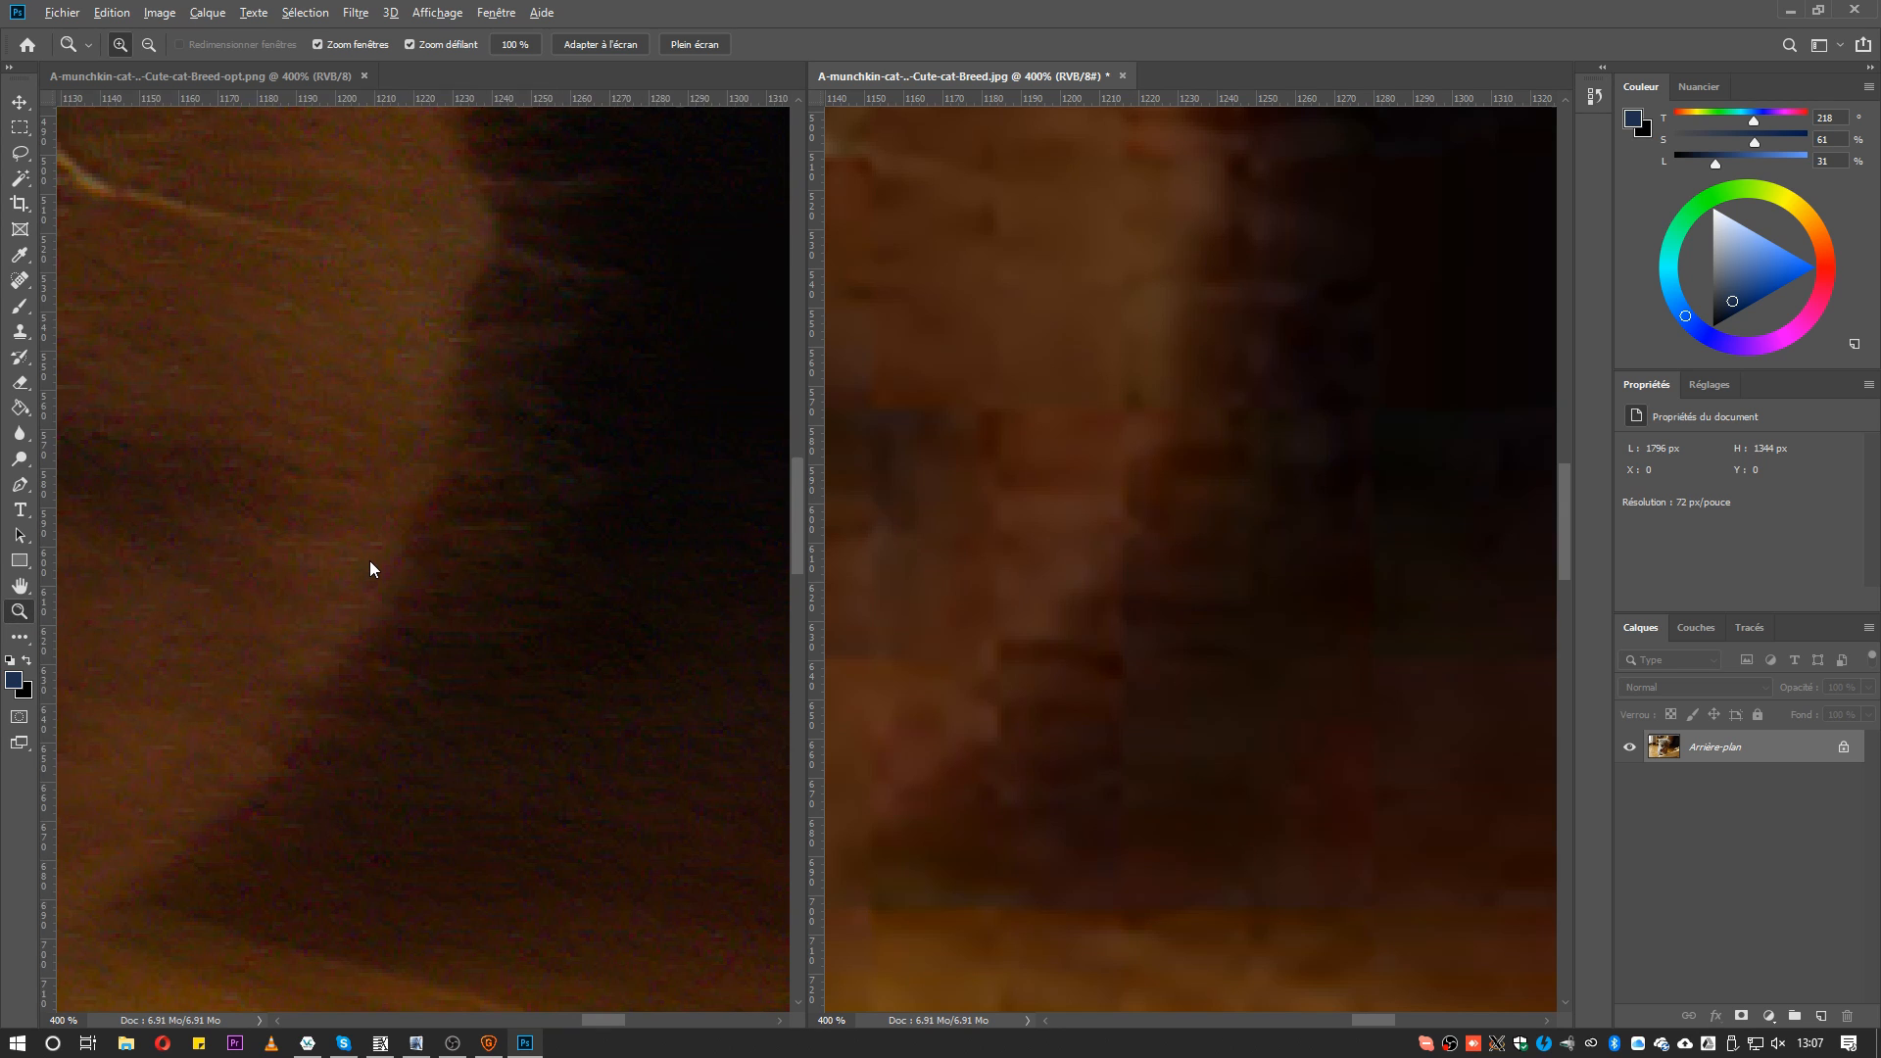
pyautogui.keyDown('alt'); pyautogui.click(368, 560); pyautogui.keyUp('alt')
pyautogui.keyDown('alt'); pyautogui.click(372, 550); pyautogui.keyUp('alt')
pyautogui.click(291, 538)
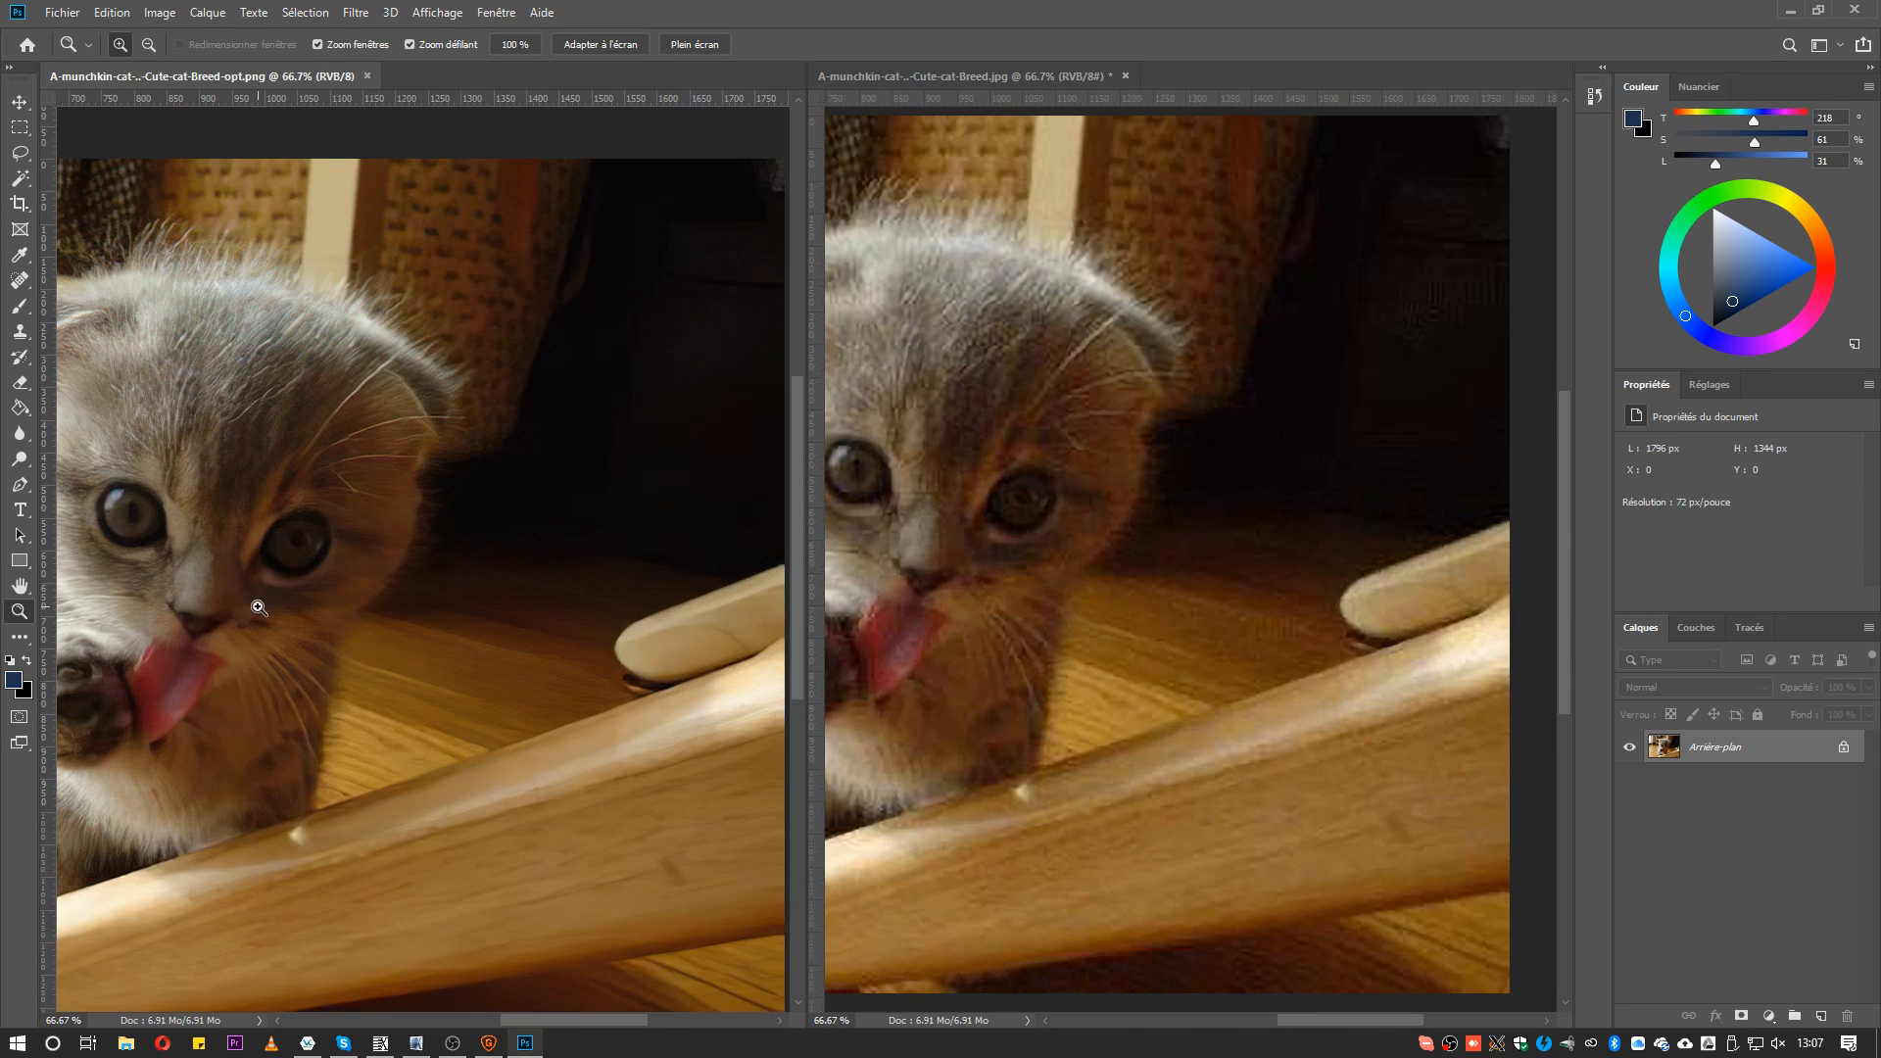
pyautogui.click(263, 588)
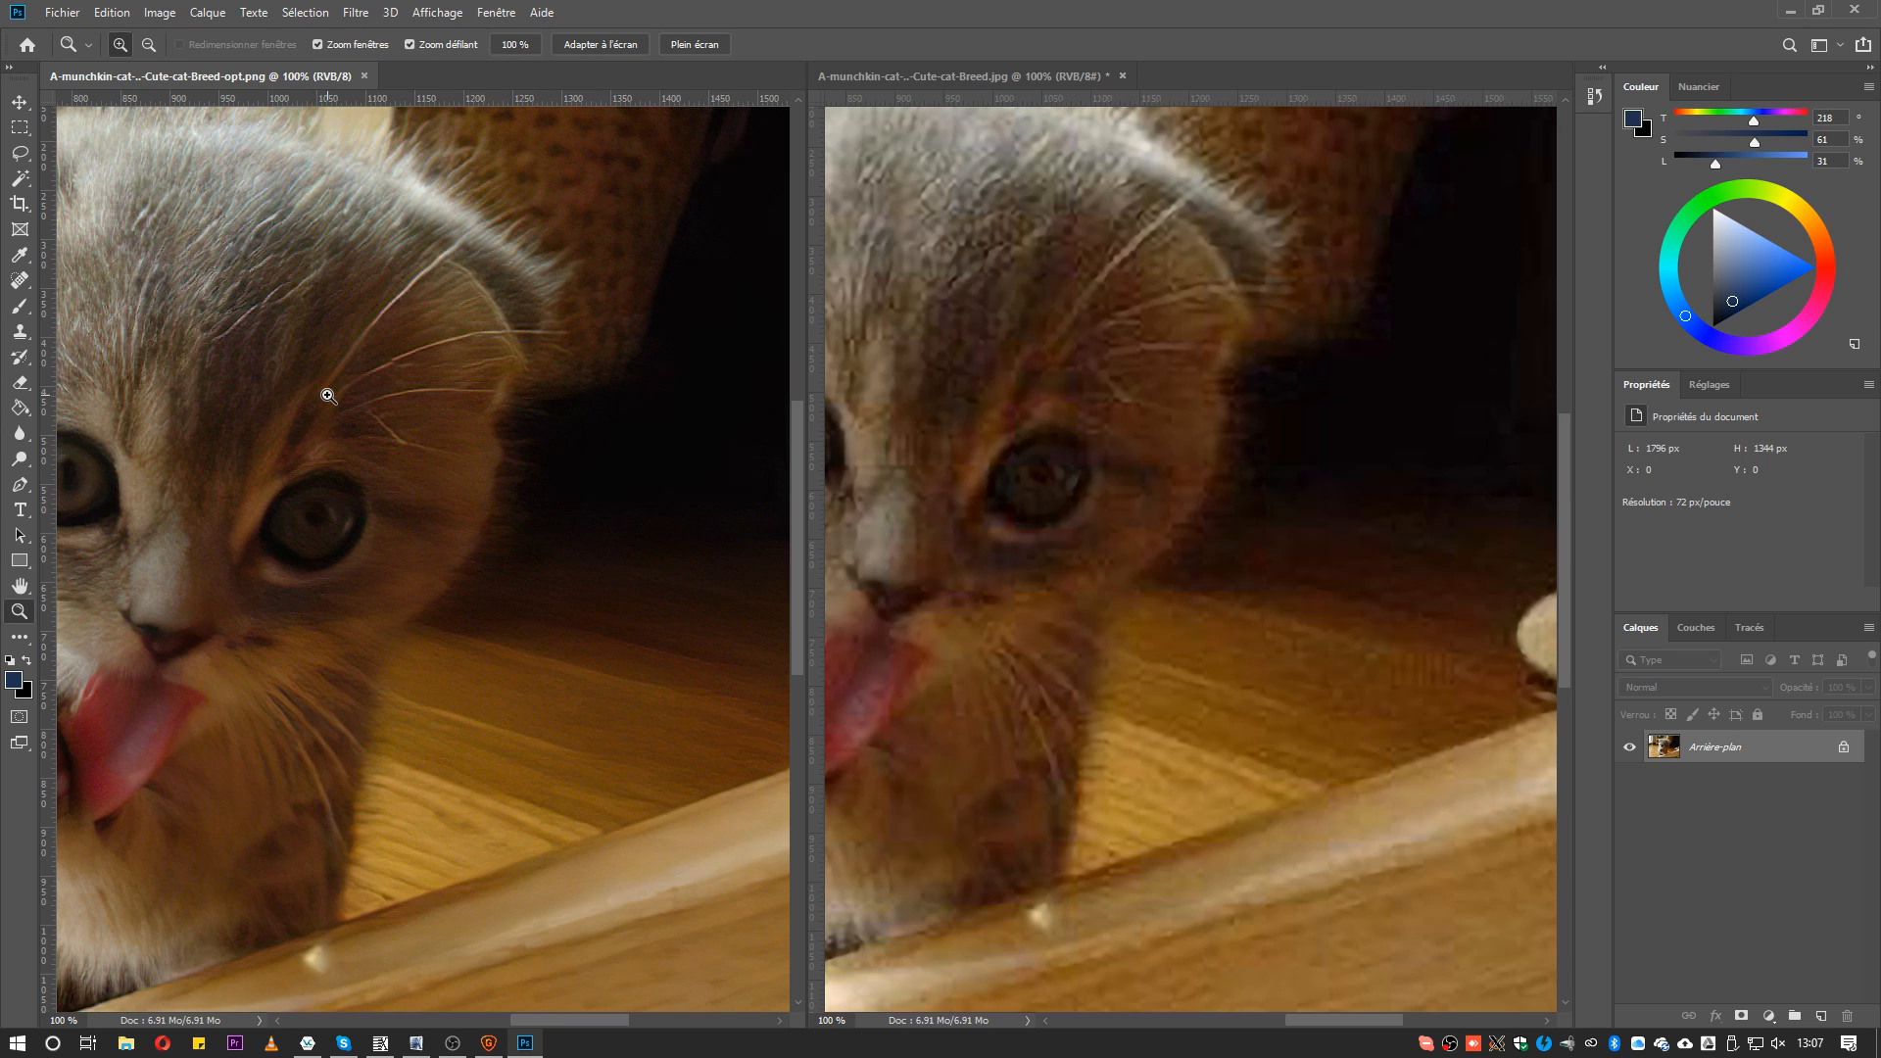
pyautogui.click(486, 543)
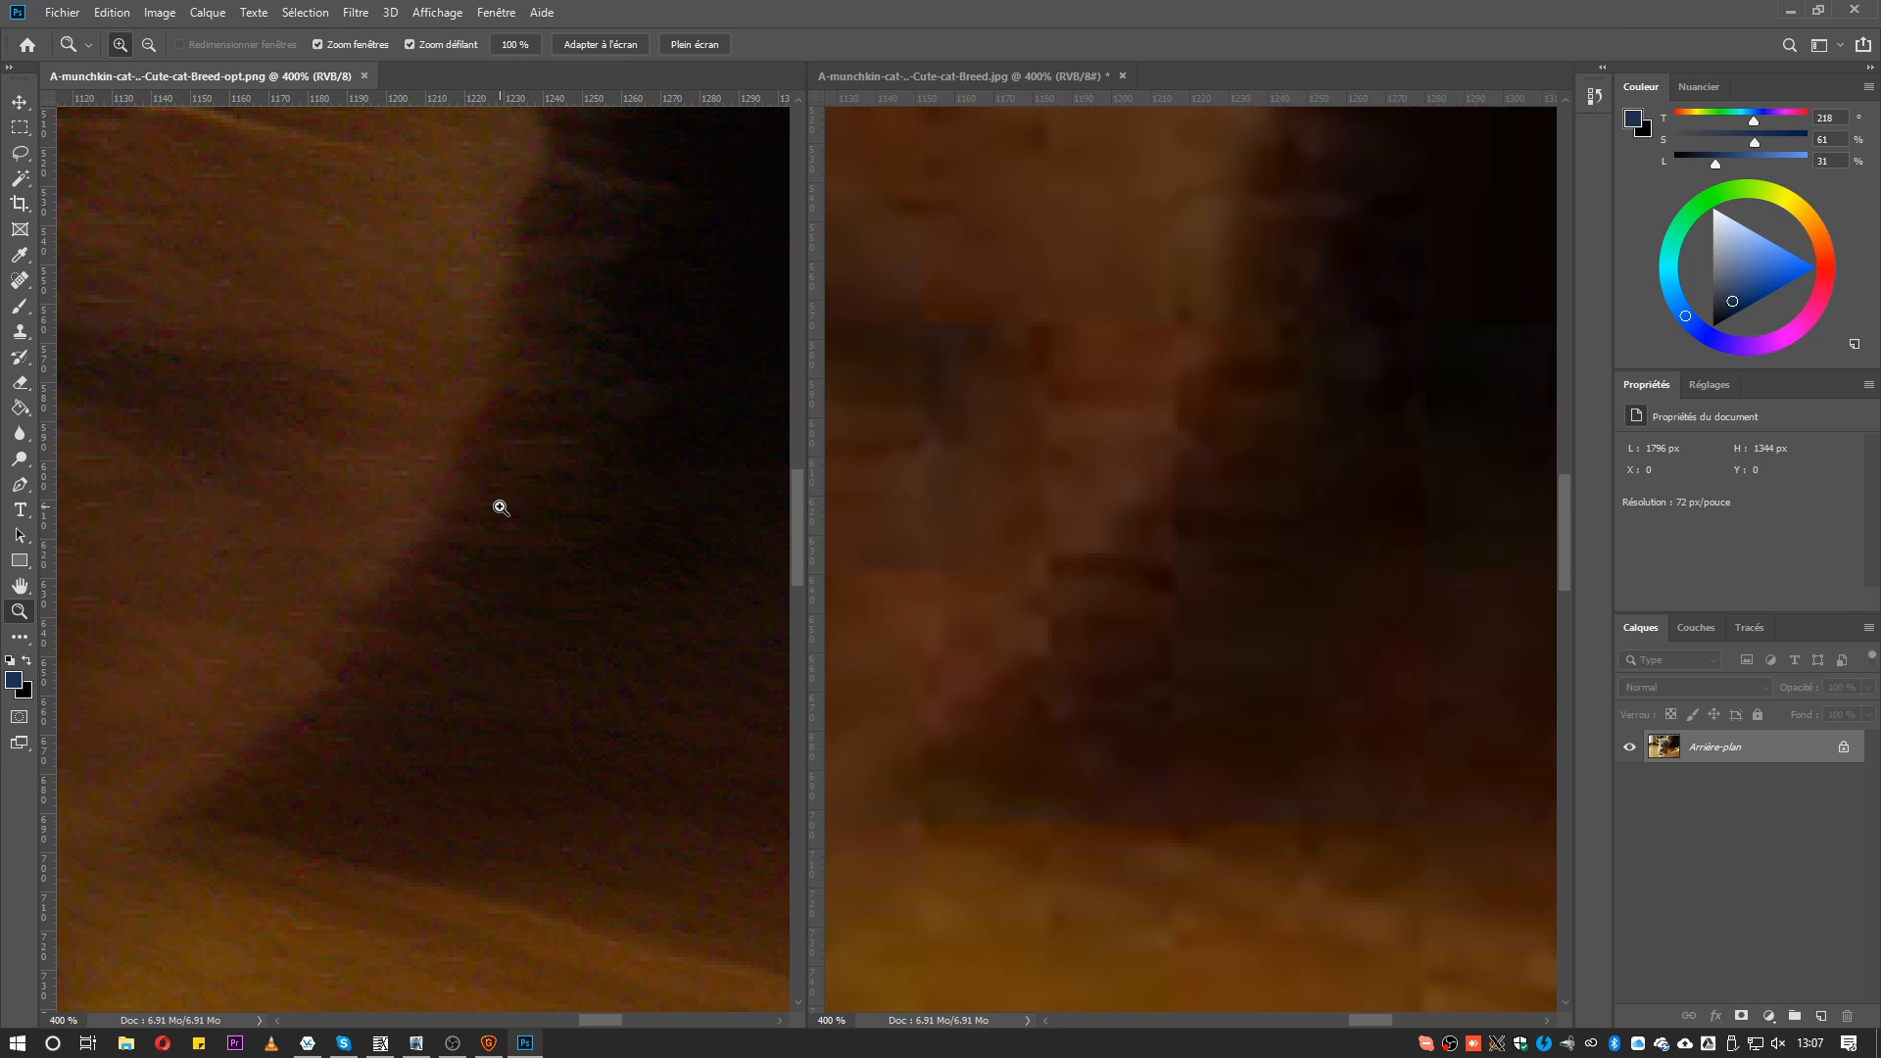
# Zoom both documents out to 50%, turn off linked scrolling and realign the PNG view with the JPG view
pyautogui.keyDown('alt'); pyautogui.click(501, 507); pyautogui.keyUp('alt')
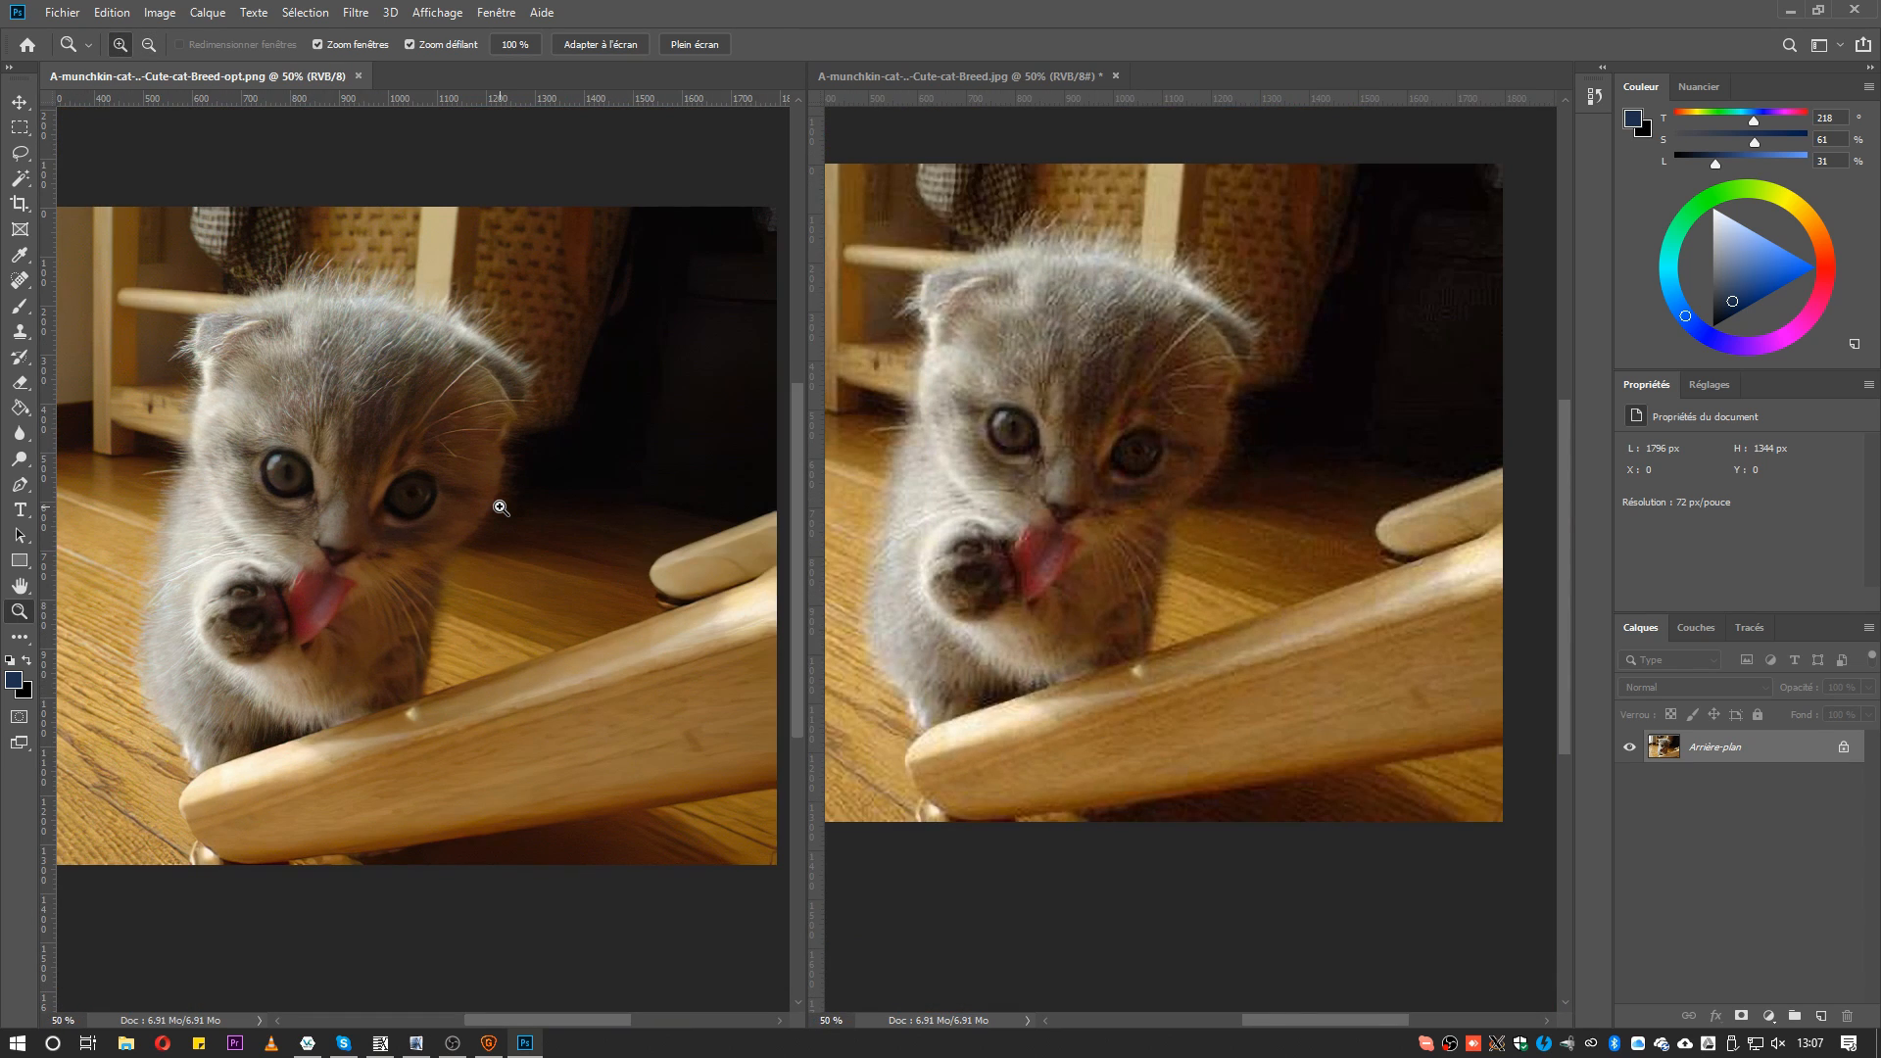
pyautogui.click(19, 585)
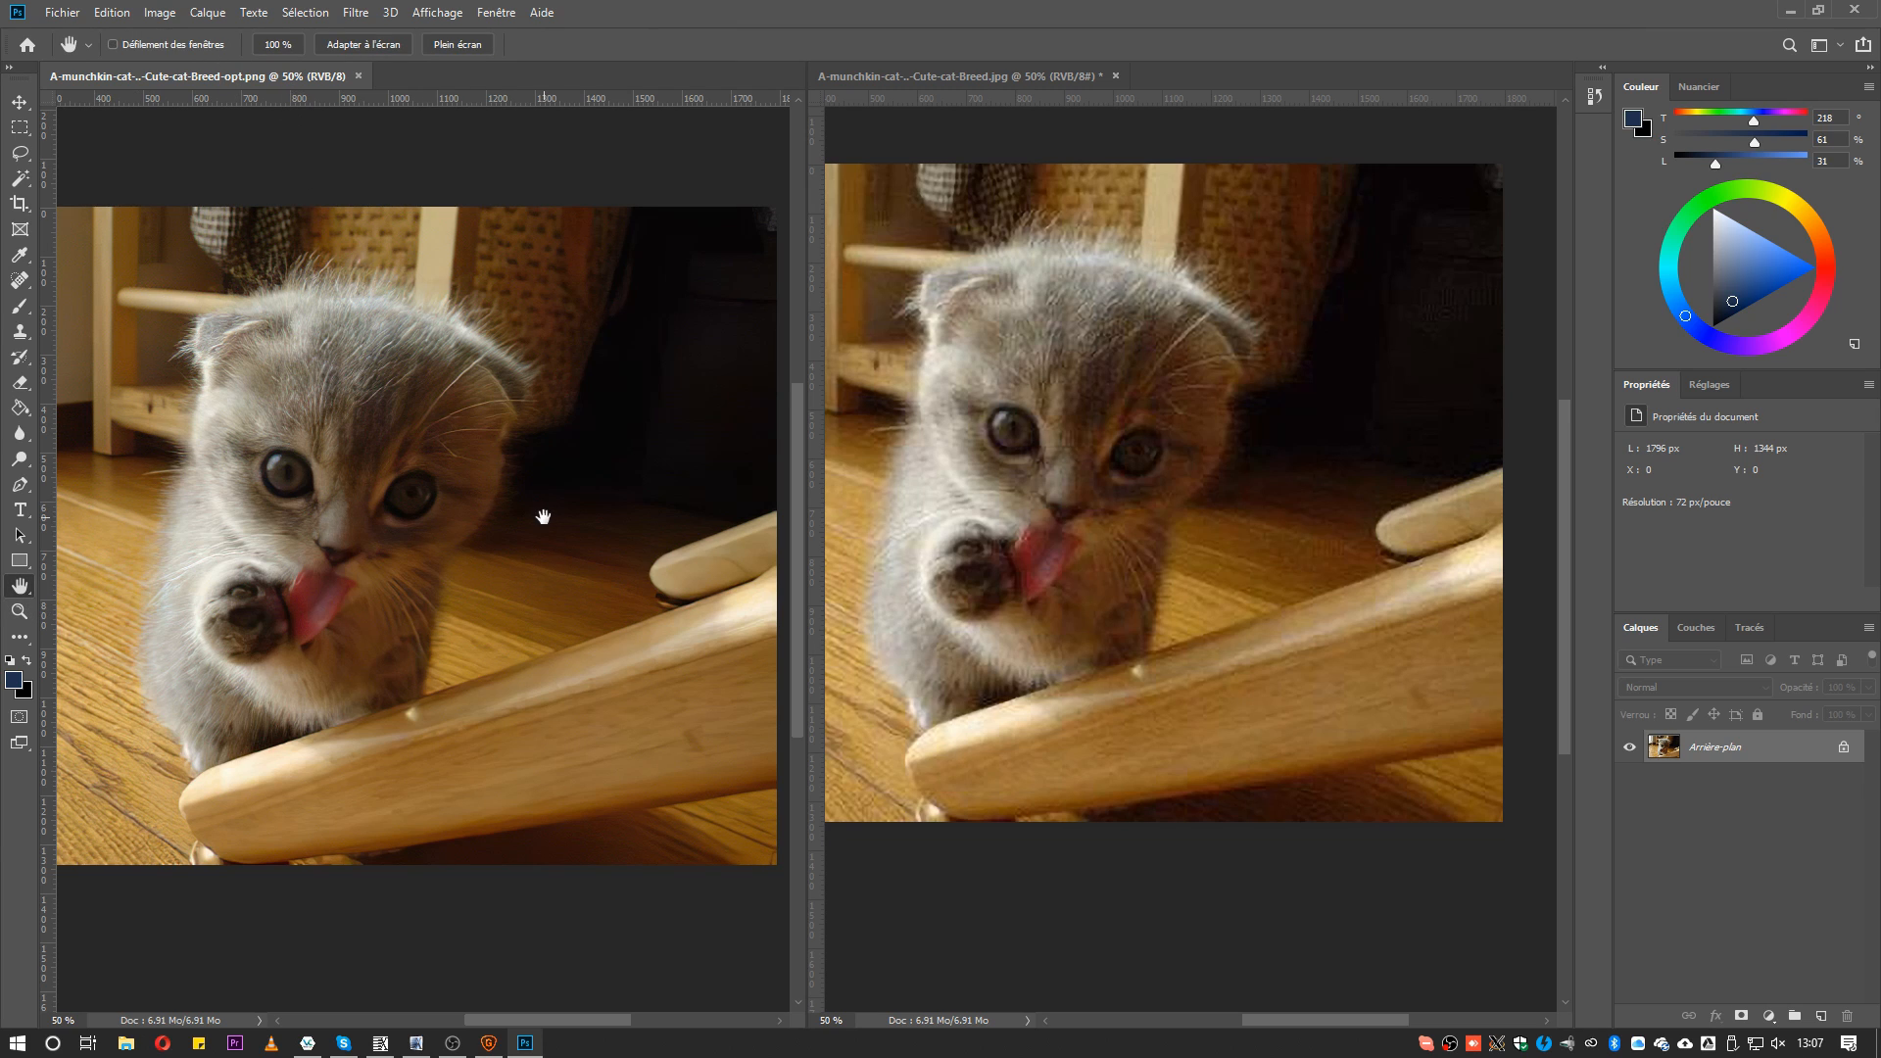
pyautogui.moveTo(538, 513); pyautogui.dragTo(565, 472)
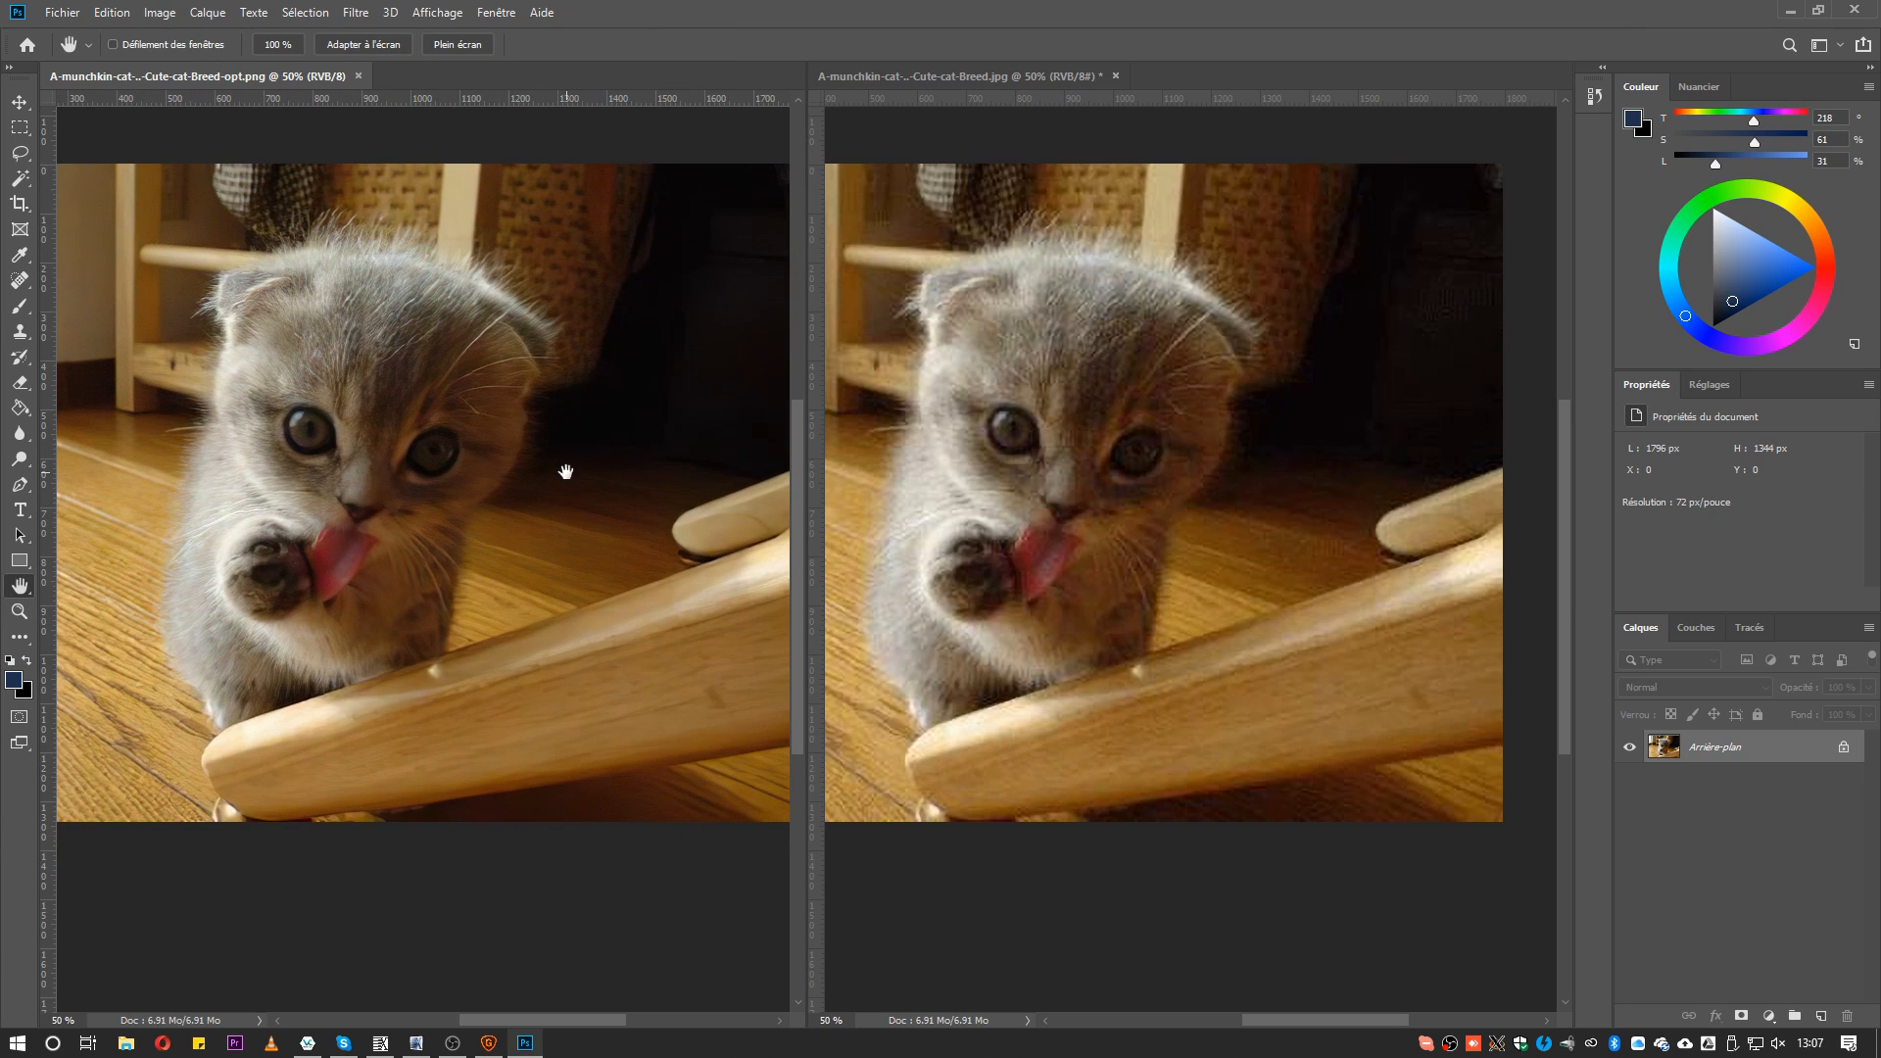